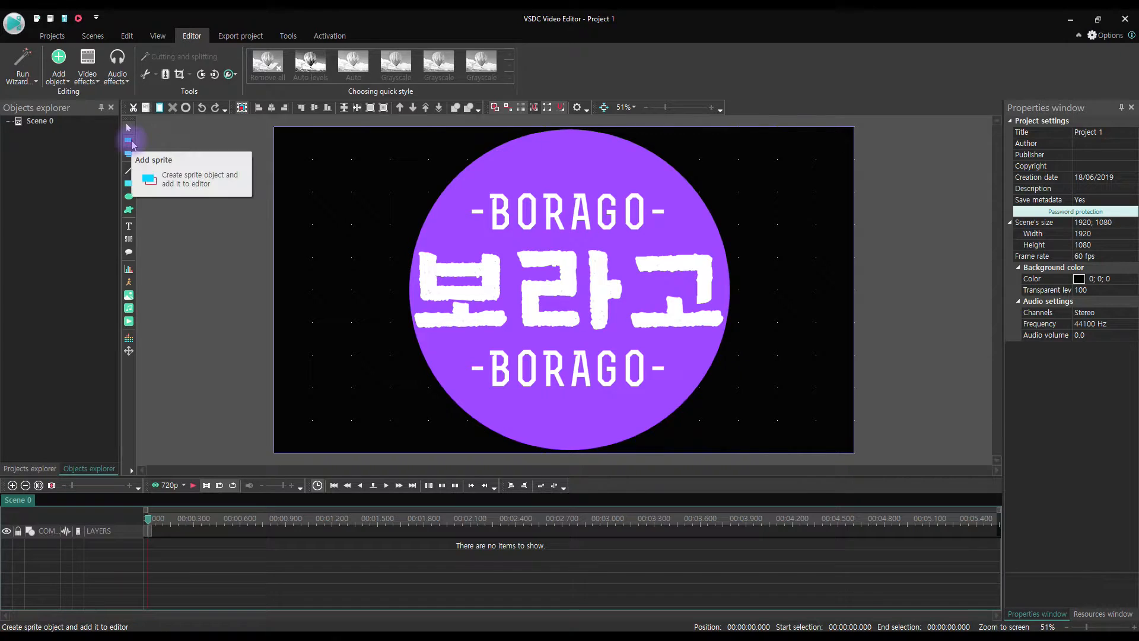
Step: Add a sprite lasting 6 seconds to the scene and match its size to the parent
click(129, 141)
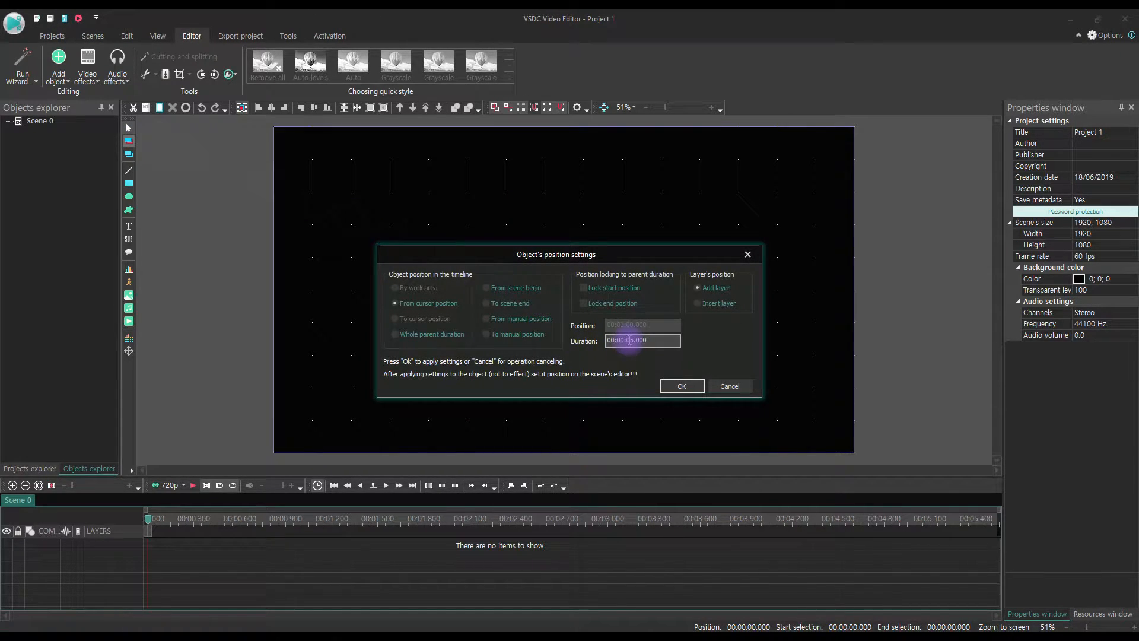
drag(629, 339, 655, 338)
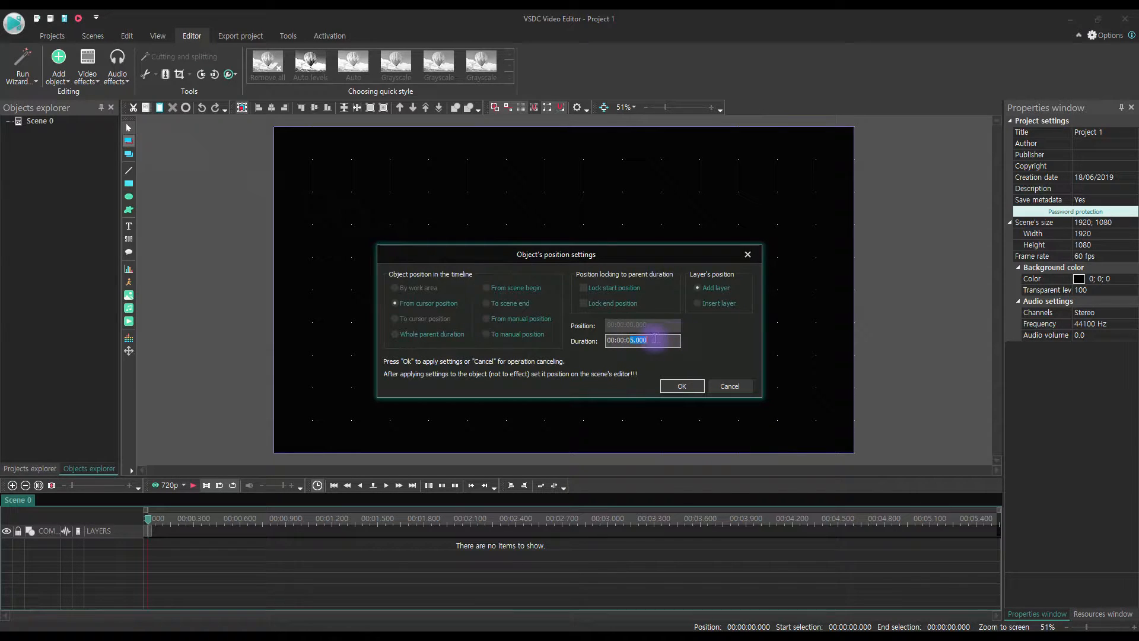
text(6)
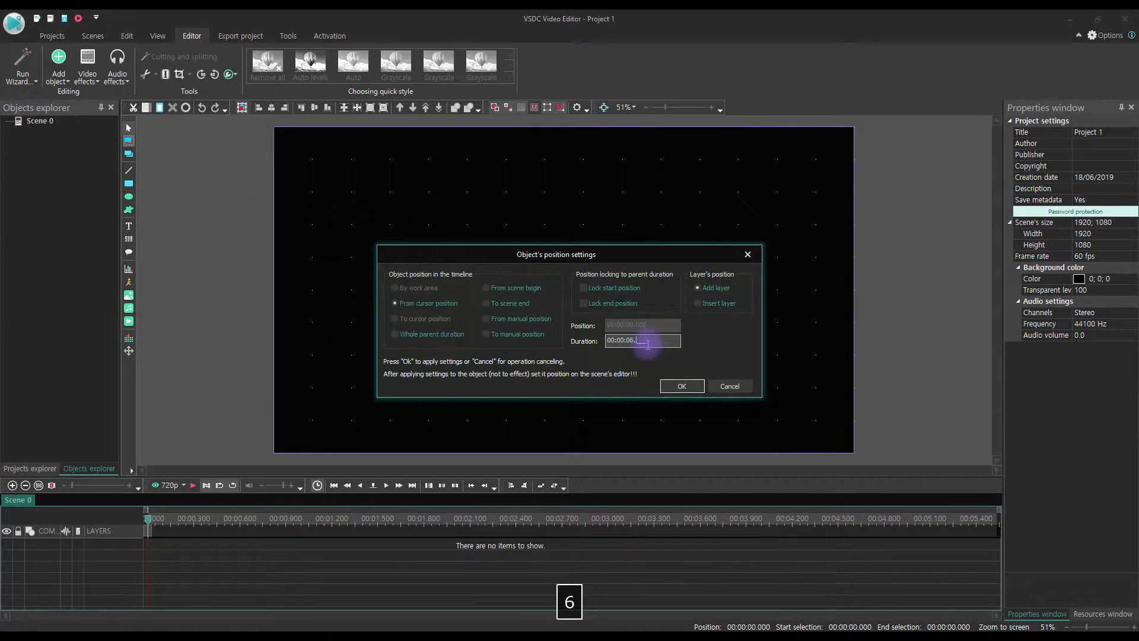
click(676, 385)
drag(365, 260, 559, 348)
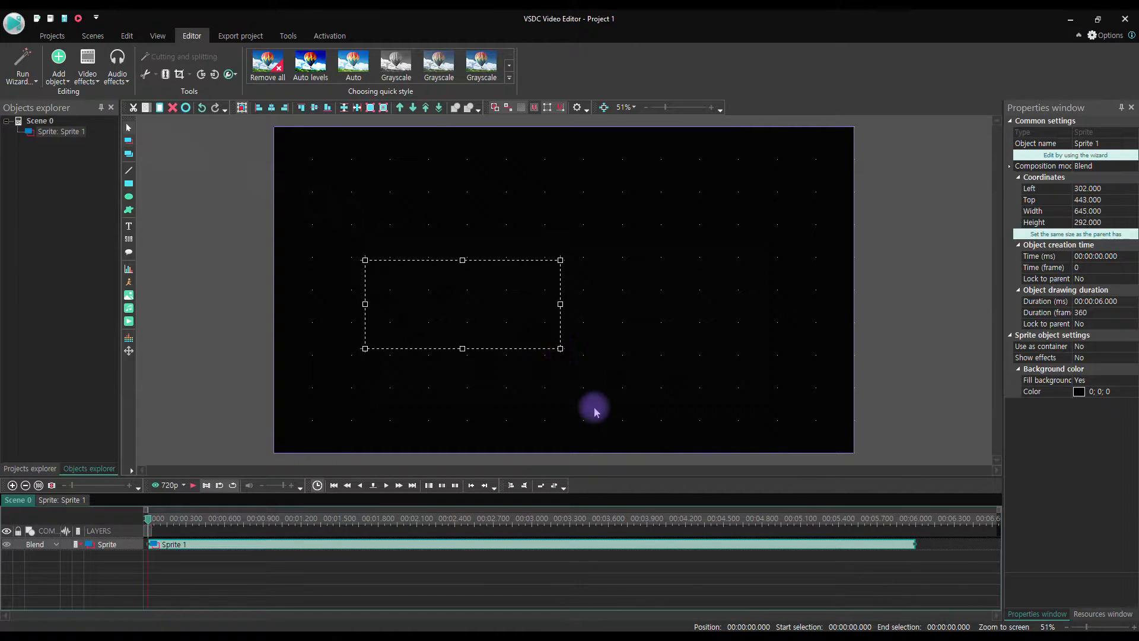
click(1058, 234)
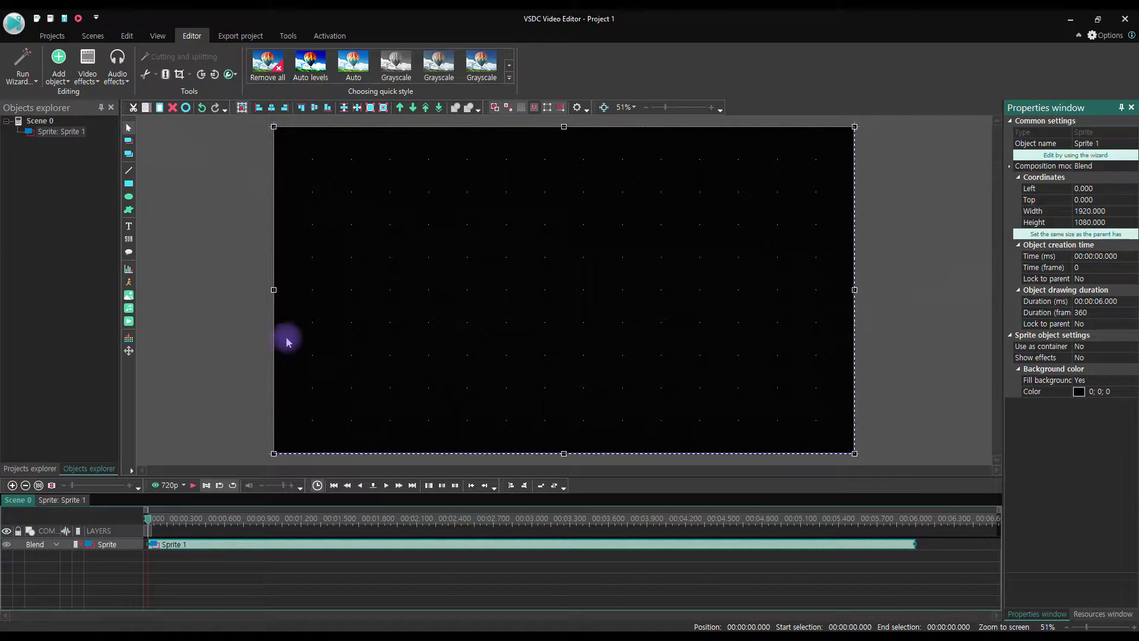
click(199, 306)
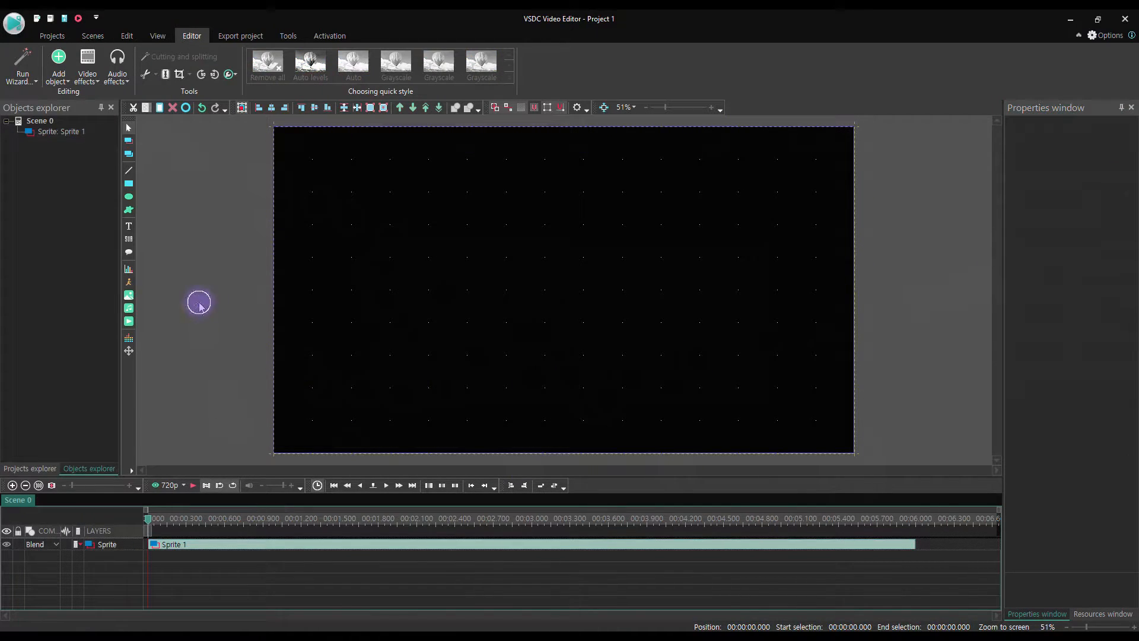
Step: Open the sprite's own timeline and add a text object reading "BTS" with a 6-second duration
click(207, 546)
double_click(208, 544)
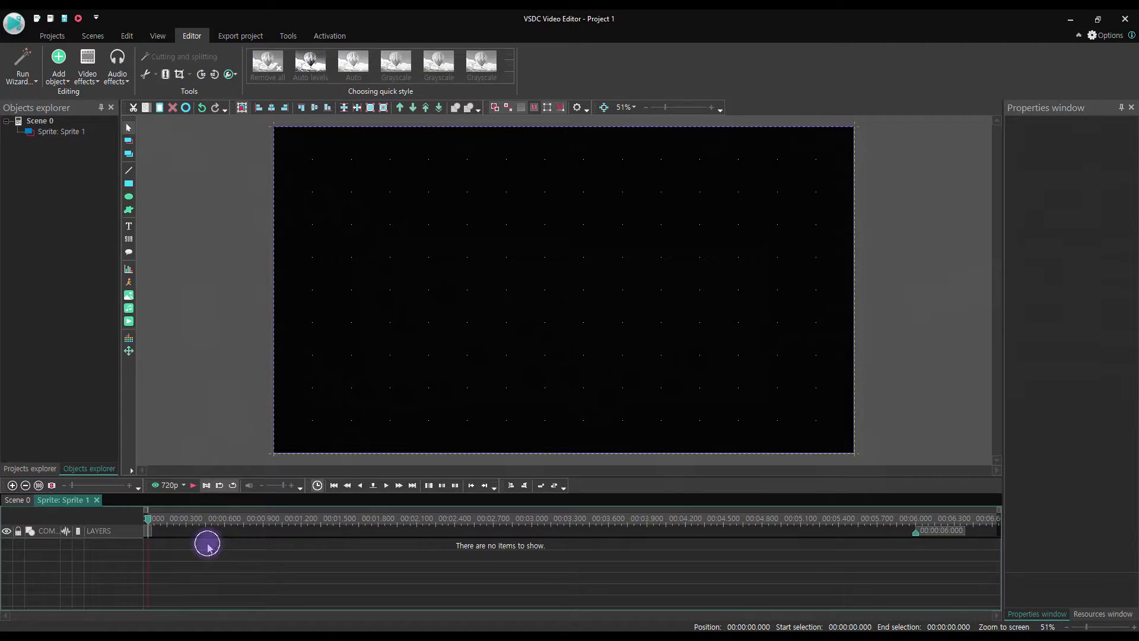
click(129, 228)
click(169, 228)
click(621, 328)
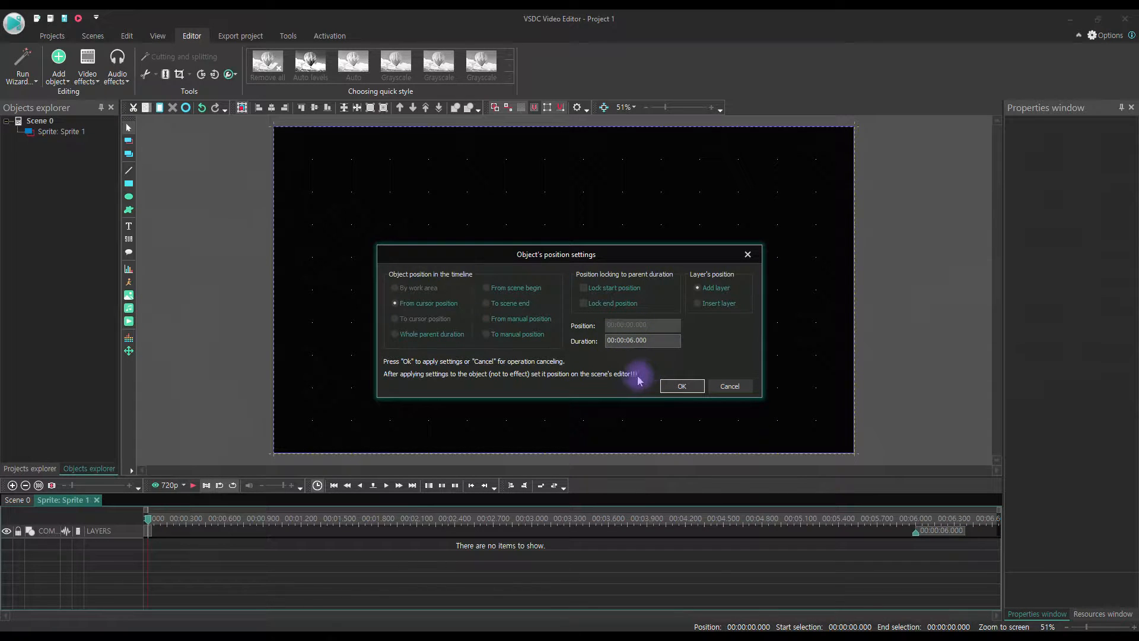
click(676, 389)
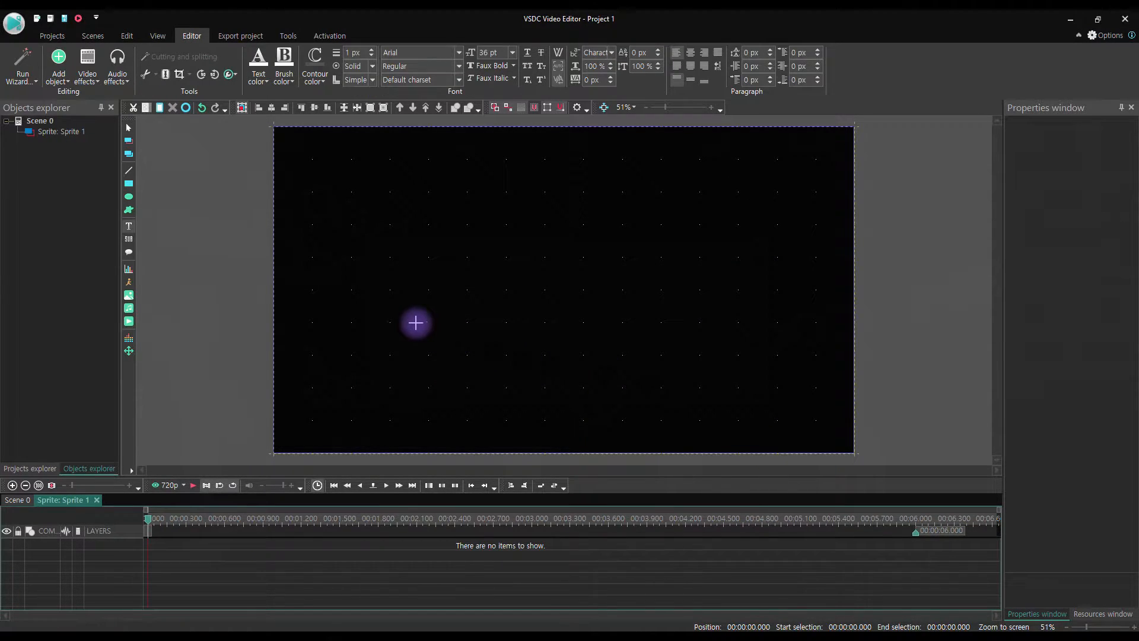
click(412, 307)
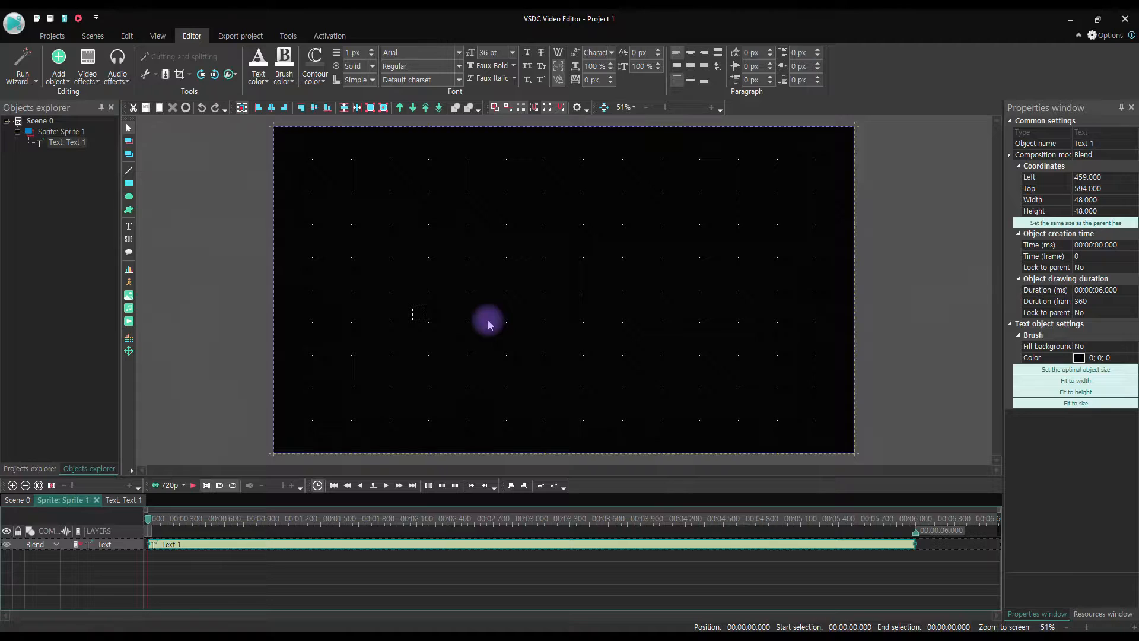
text(BTS)
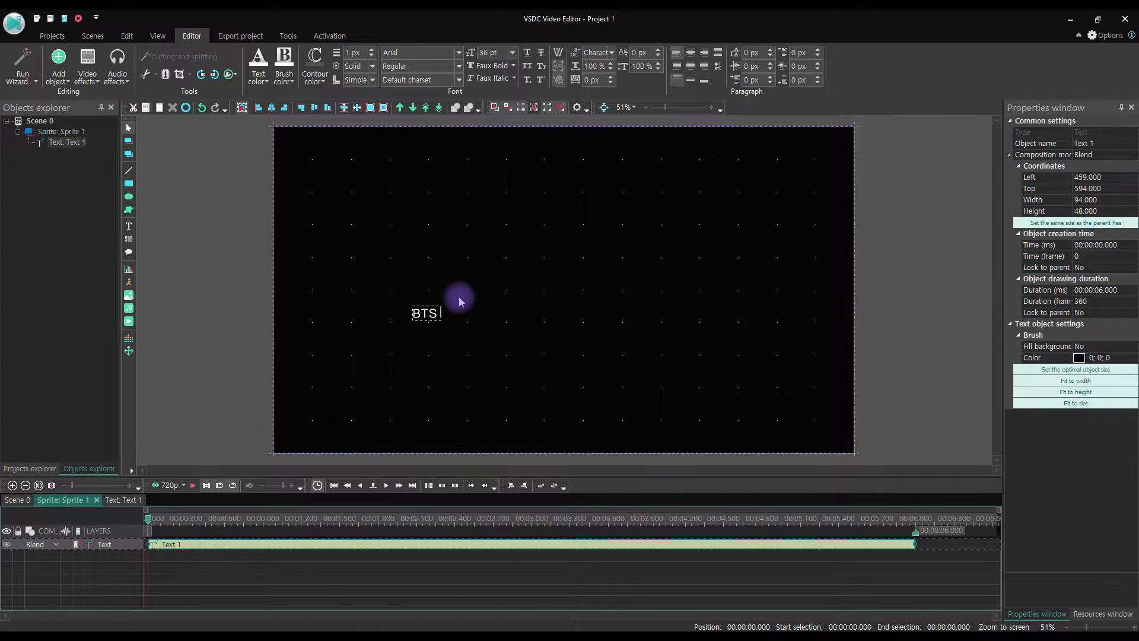
click(247, 291)
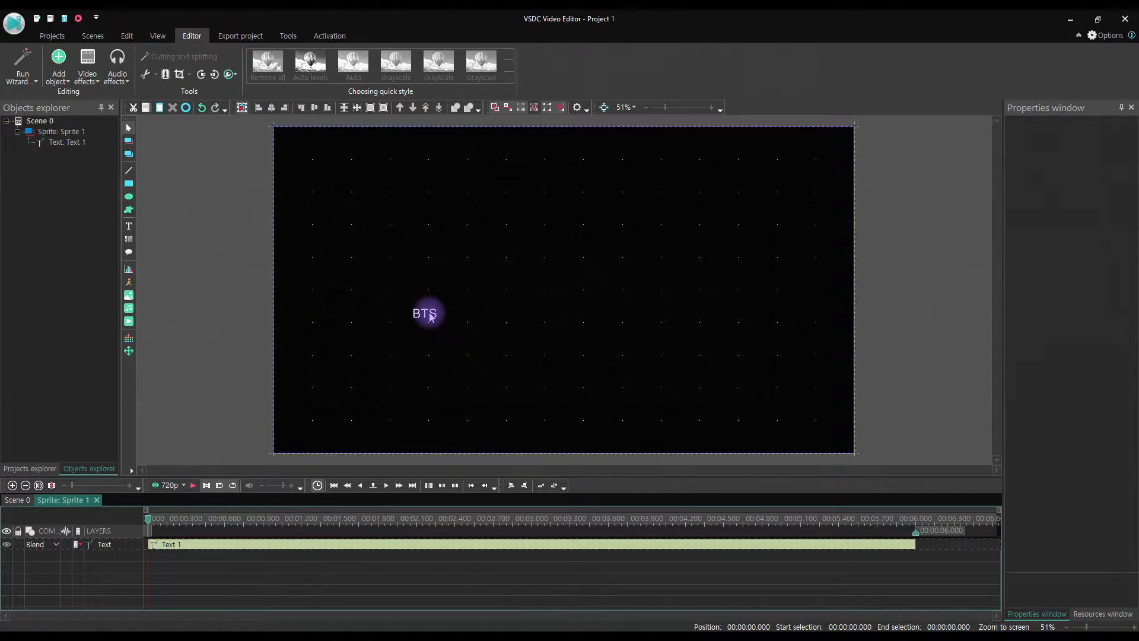
Step: Set the BTS text to 200 pt in the Modak font
click(401, 544)
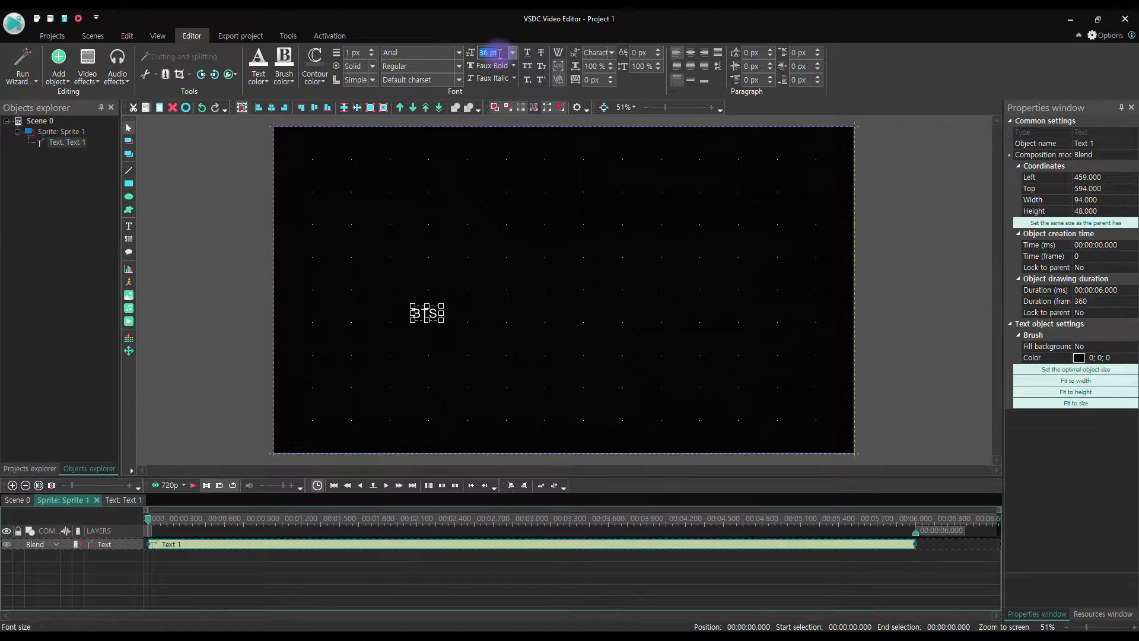
text(200)
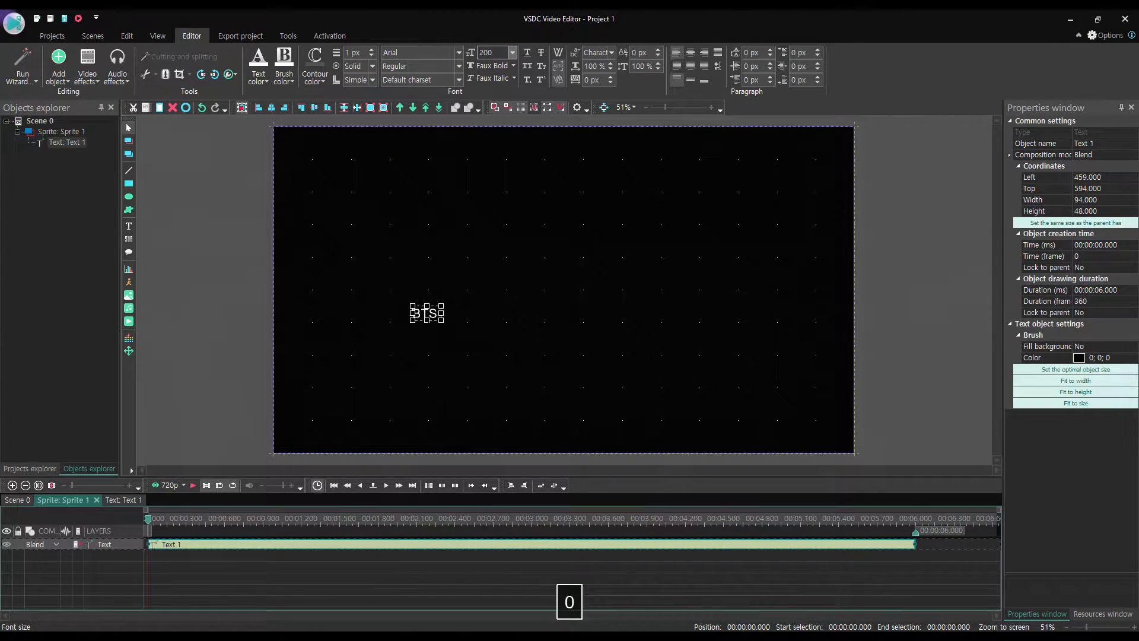
key(Return)
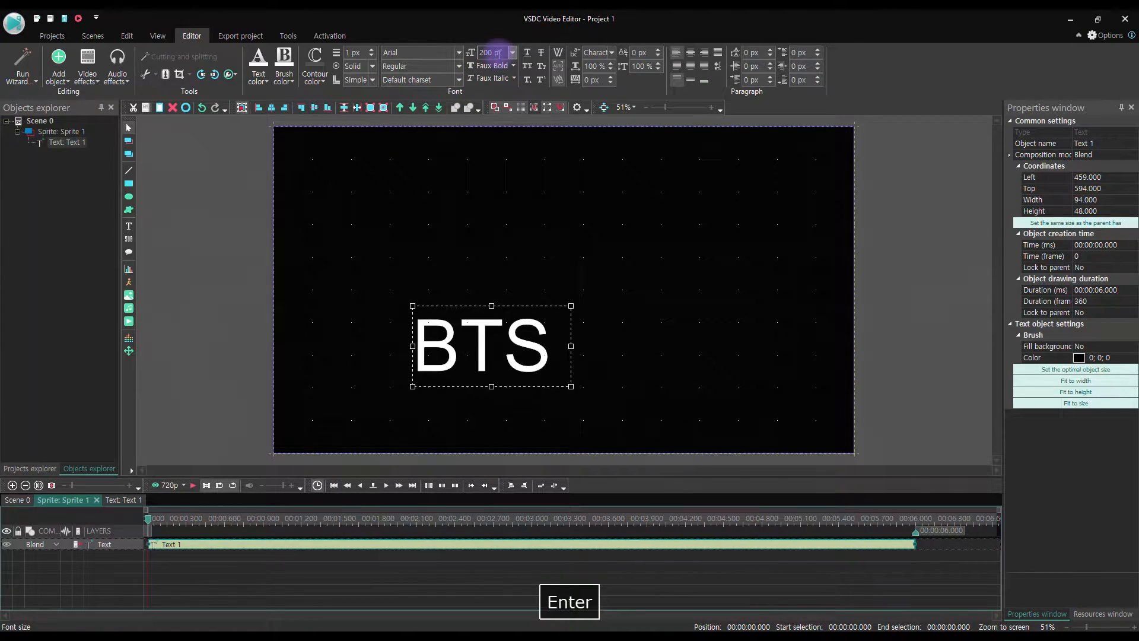
click(459, 52)
scroll(440, 95, up, 3)
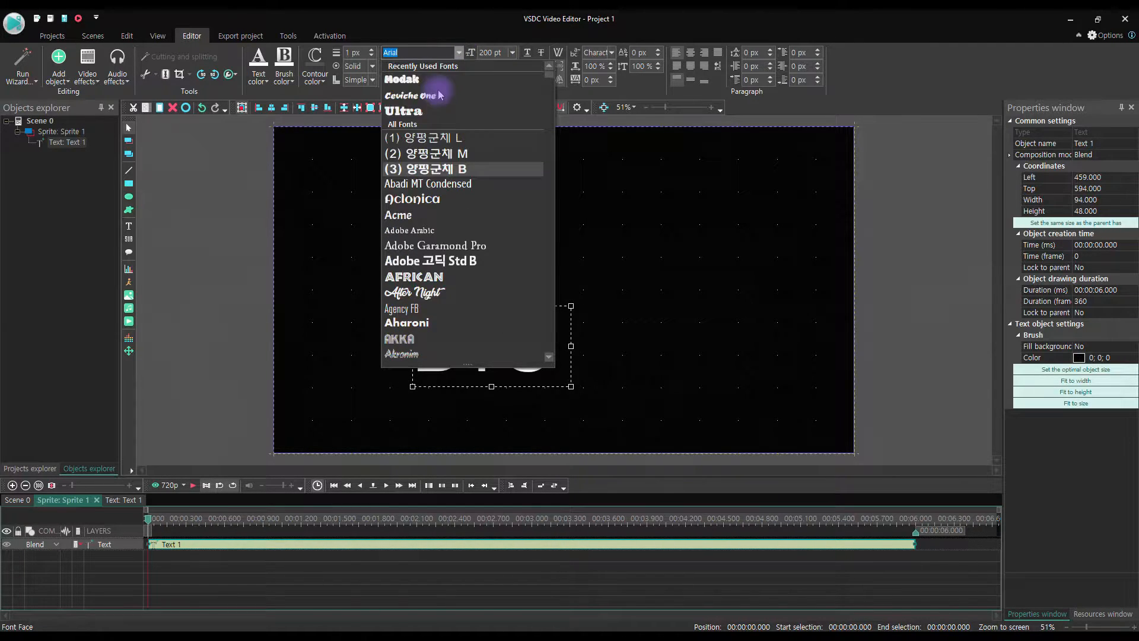
click(396, 81)
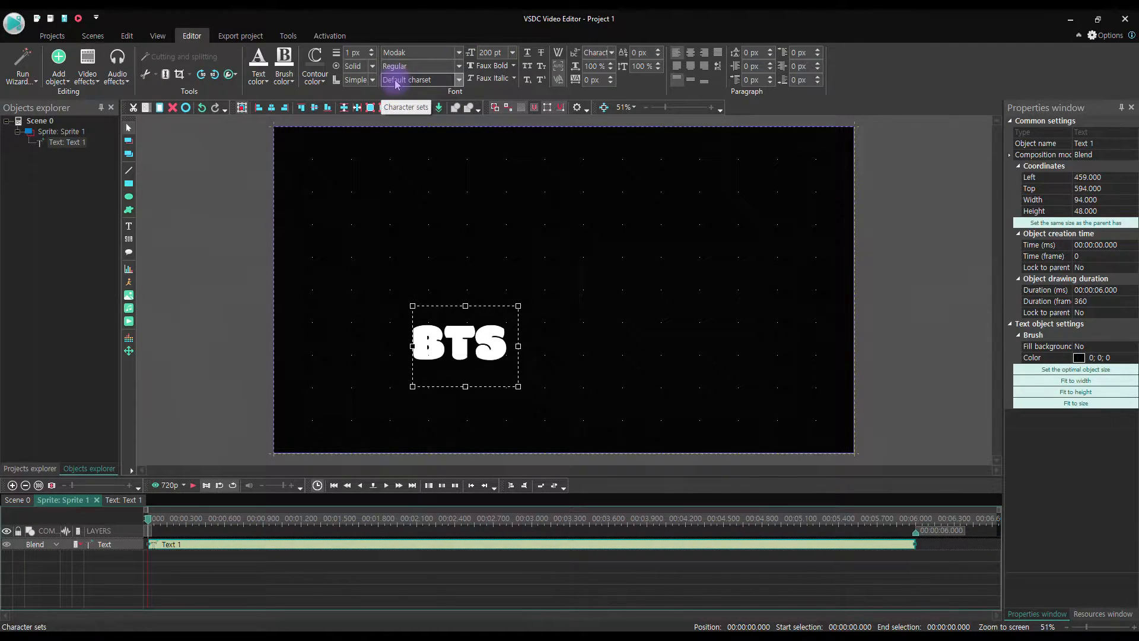
click(211, 219)
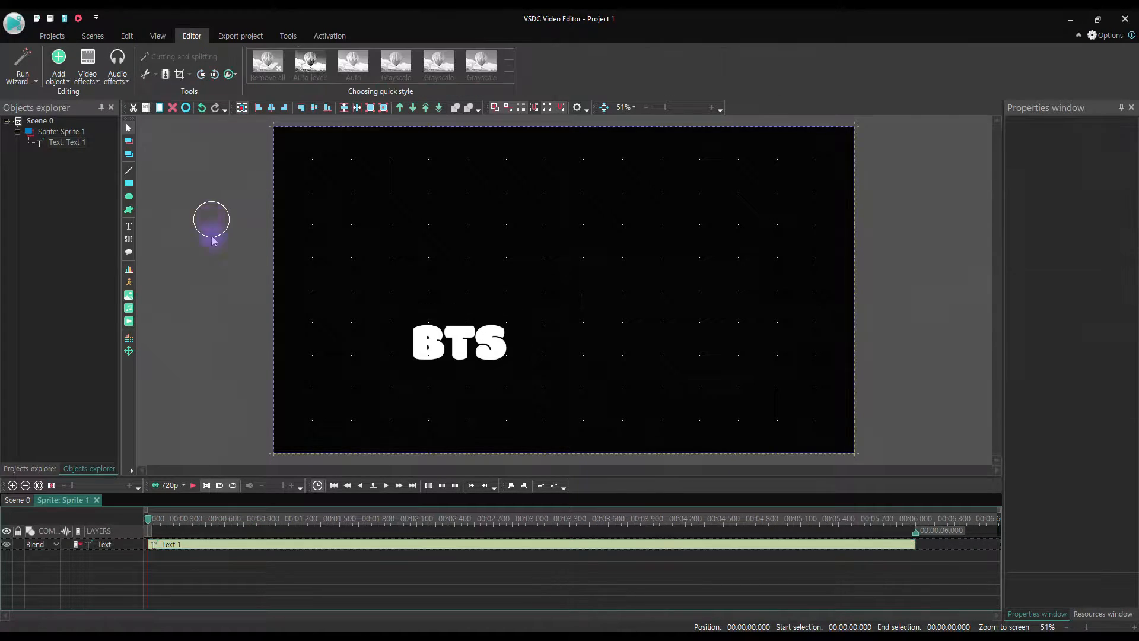
Step: Duplicate the BTS text object and move the copy to the right of the original, at about 887 px from the left
right_click(320, 543)
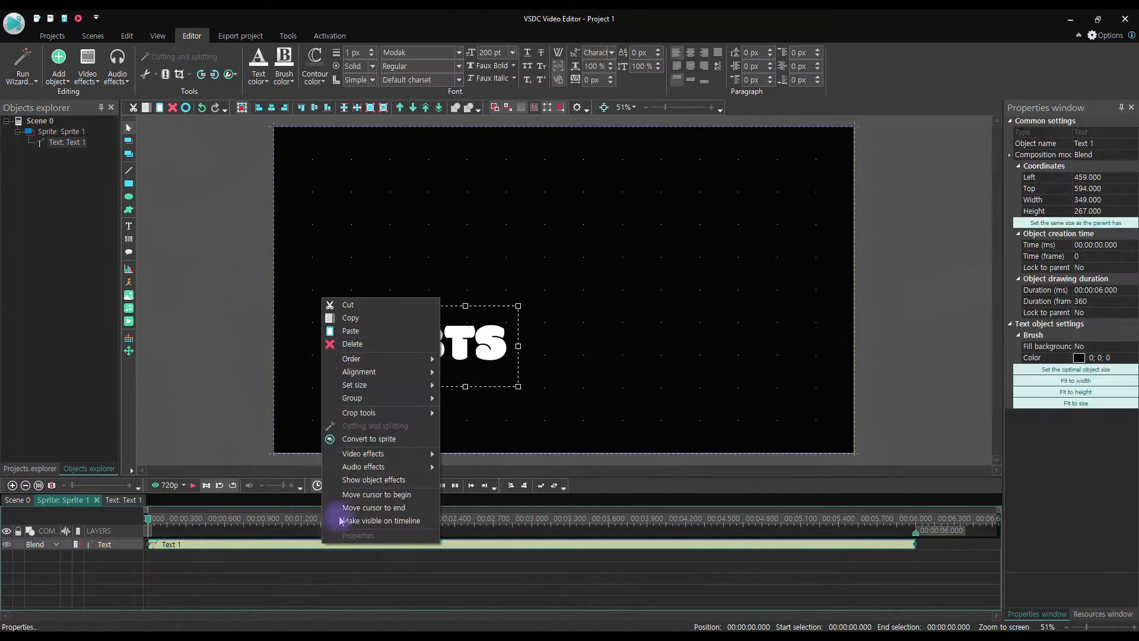
click(357, 324)
right_click(352, 551)
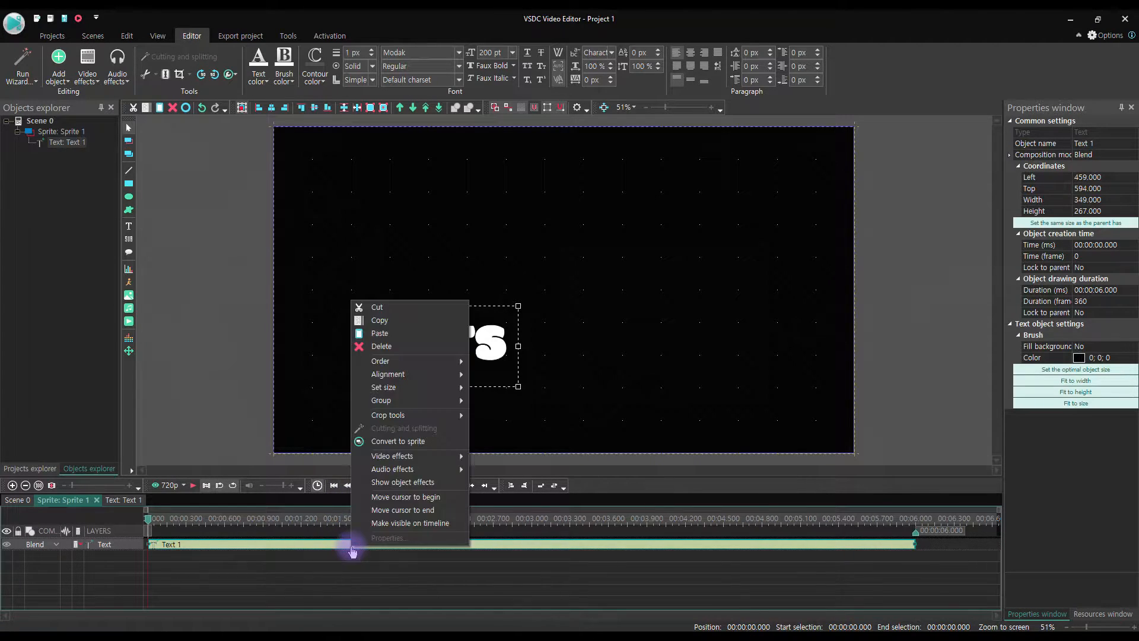
click(391, 332)
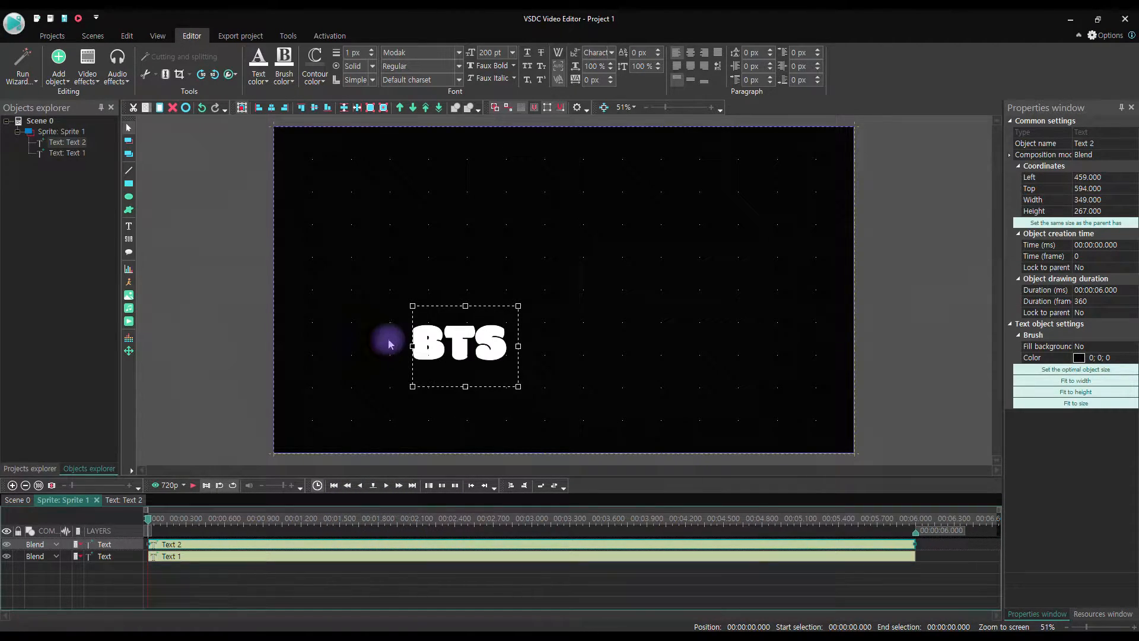
click(331, 556)
click(333, 545)
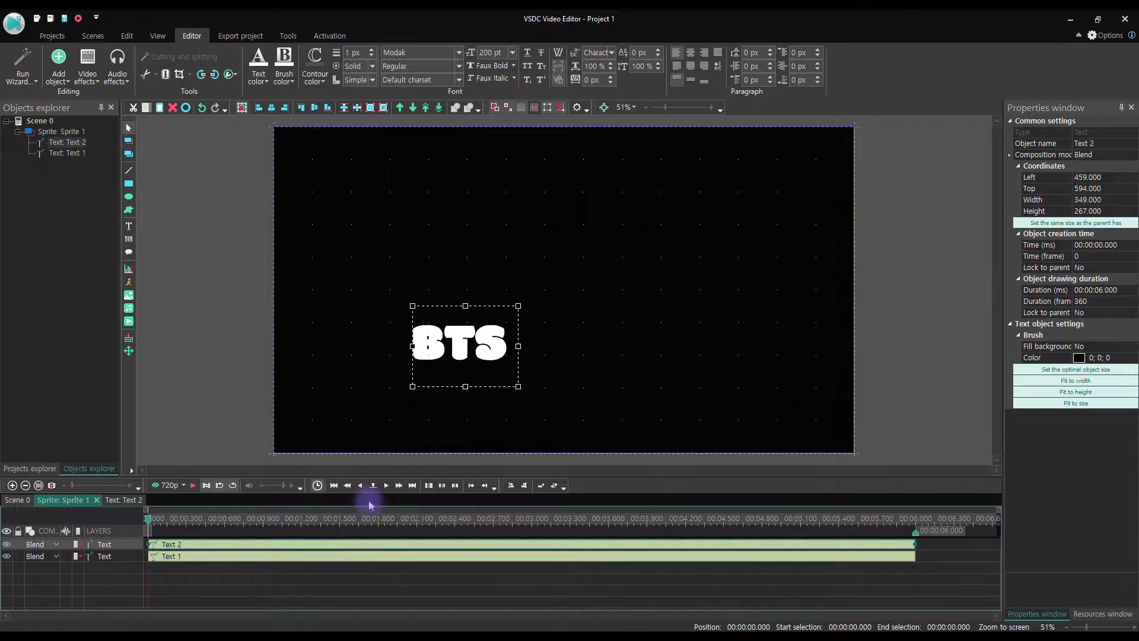
drag(448, 347, 581, 354)
Step: Change the copied text to "BLACKPINK", removing BTS but keeping a space in front of the word
double_click(638, 350)
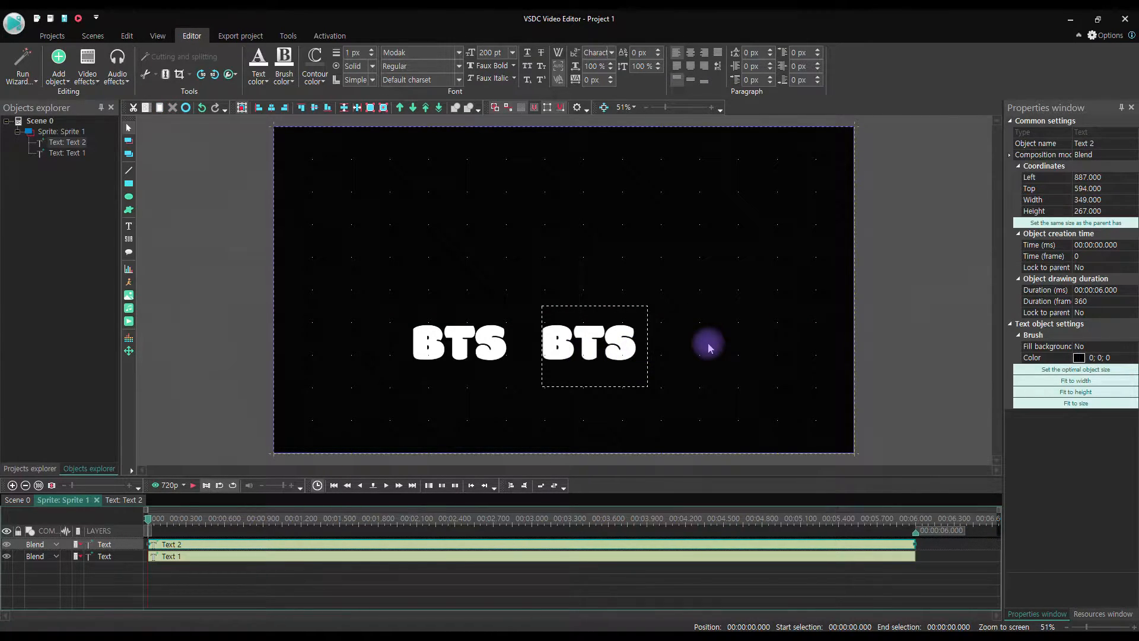
text(BLAC)
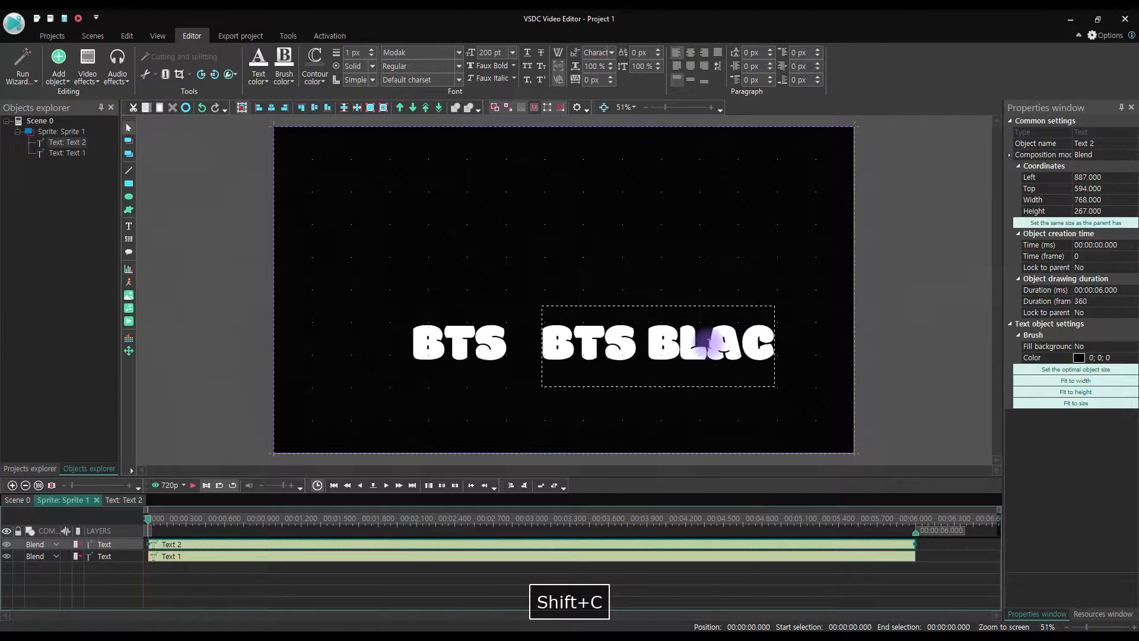
text(KPINK)
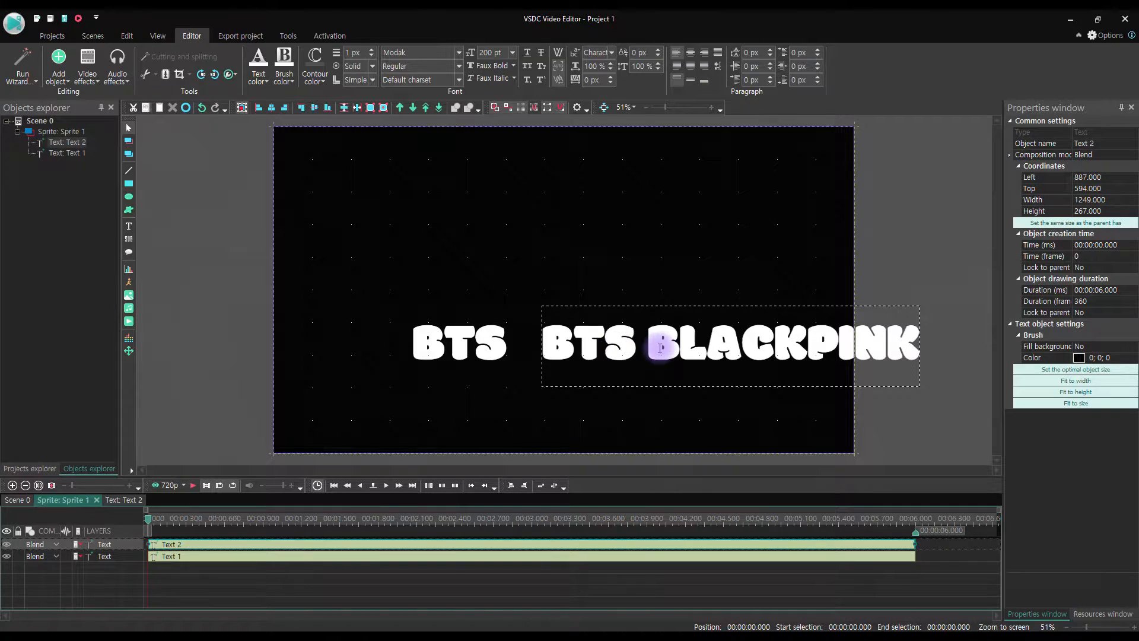
key(Right)
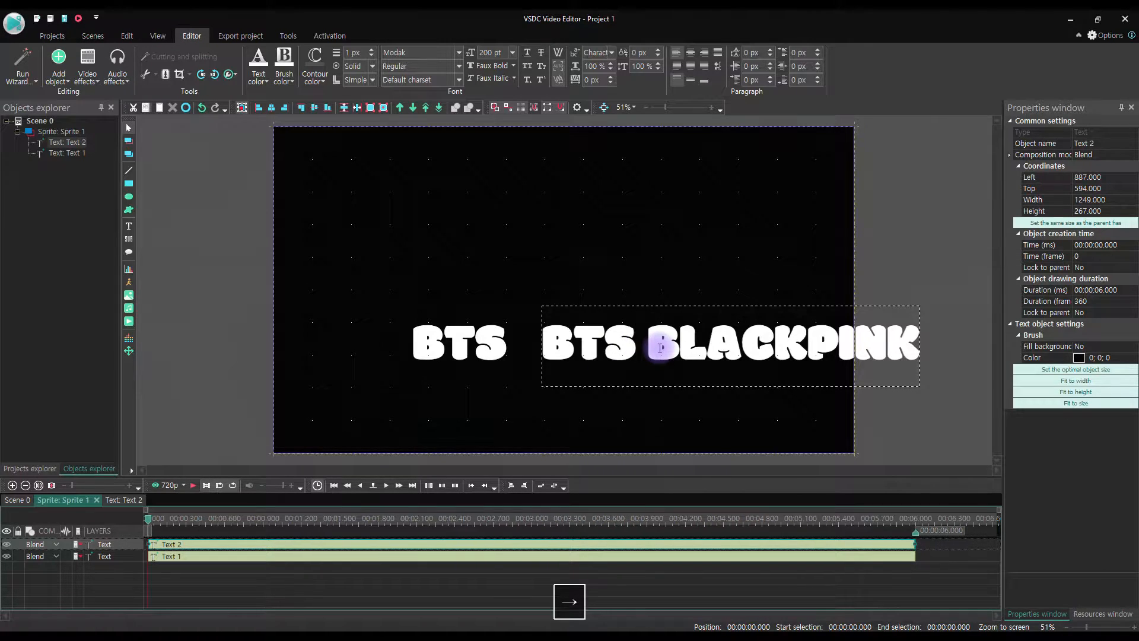
key(BackSpace)
key(BackSpace)
key(BackSpace)
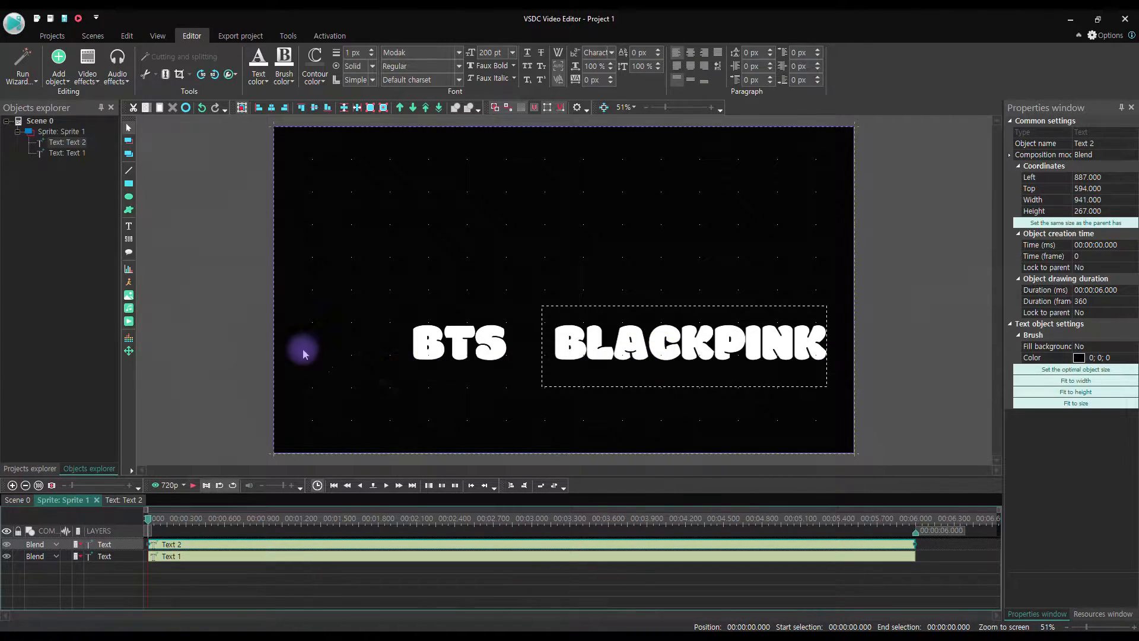
click(237, 284)
Step: Move the BLACKPINK text left until it adjoins the BTS text box, at about 808 px from the left
click(659, 352)
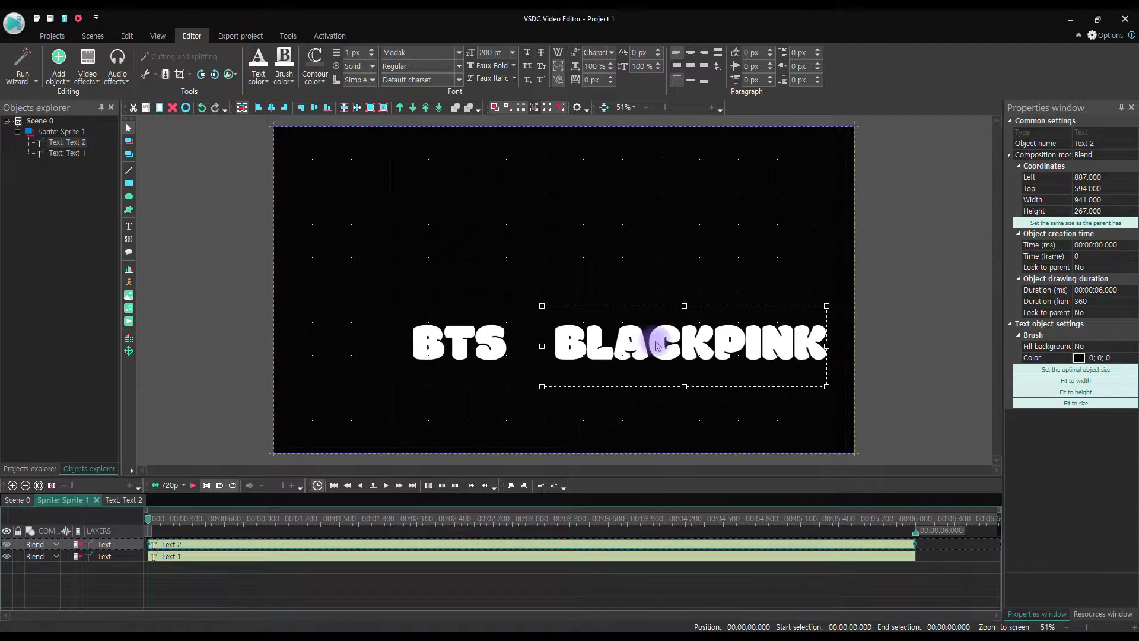
drag(655, 341, 634, 340)
click(481, 335)
click(577, 331)
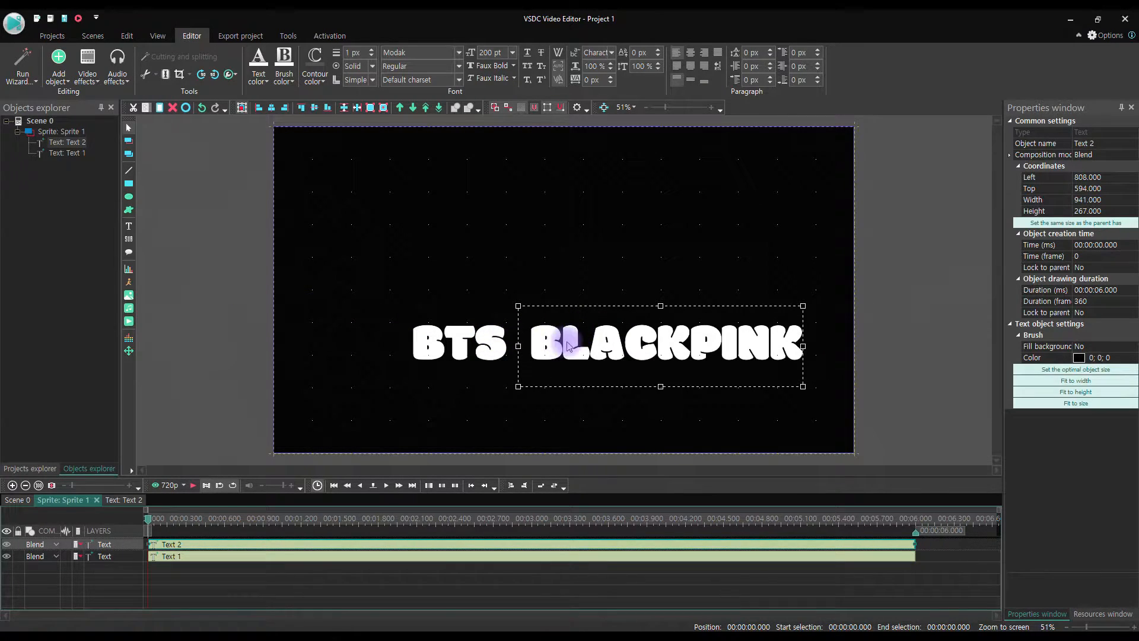
Step: Select both text objects, centre them vertically in the frame, and shift them together to the horizontal middle
ctrl+click(485, 346)
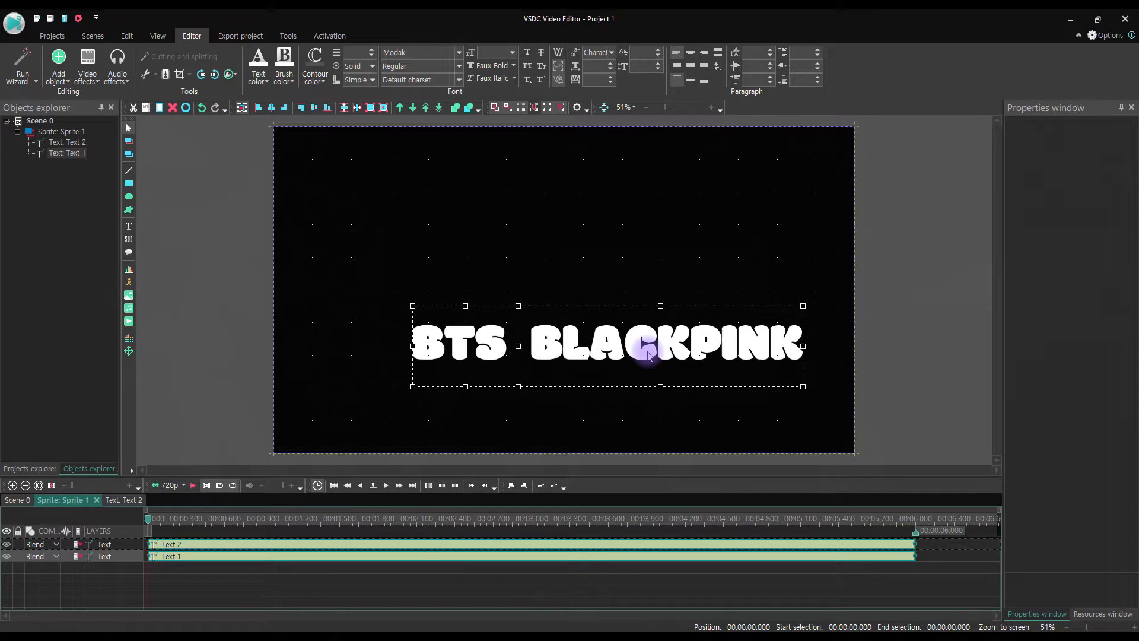
click(315, 108)
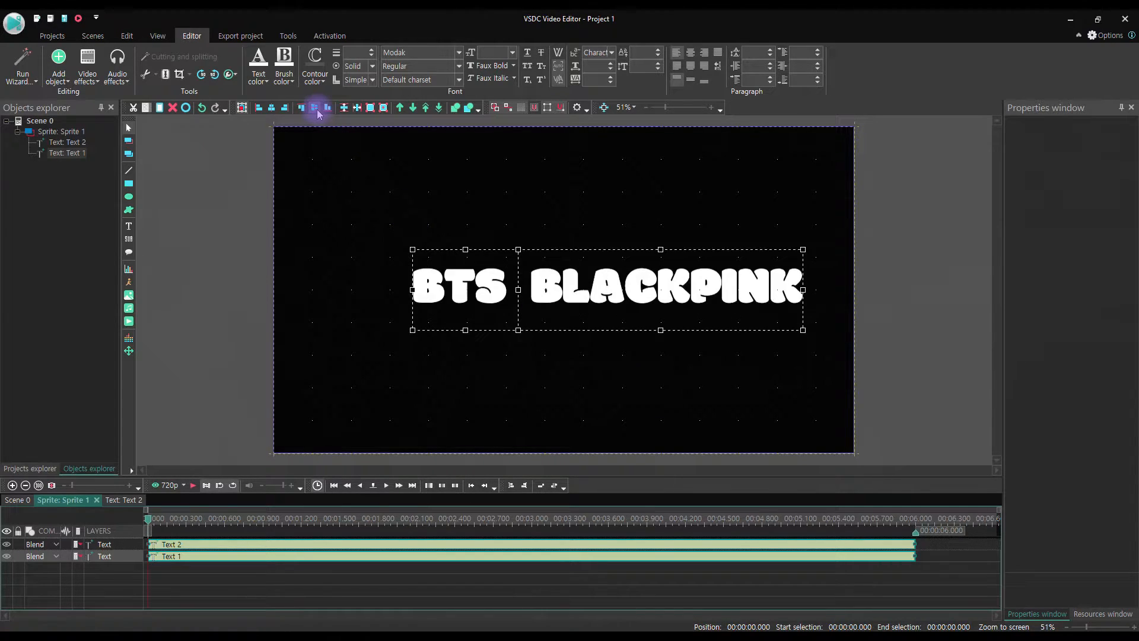
drag(643, 278, 597, 279)
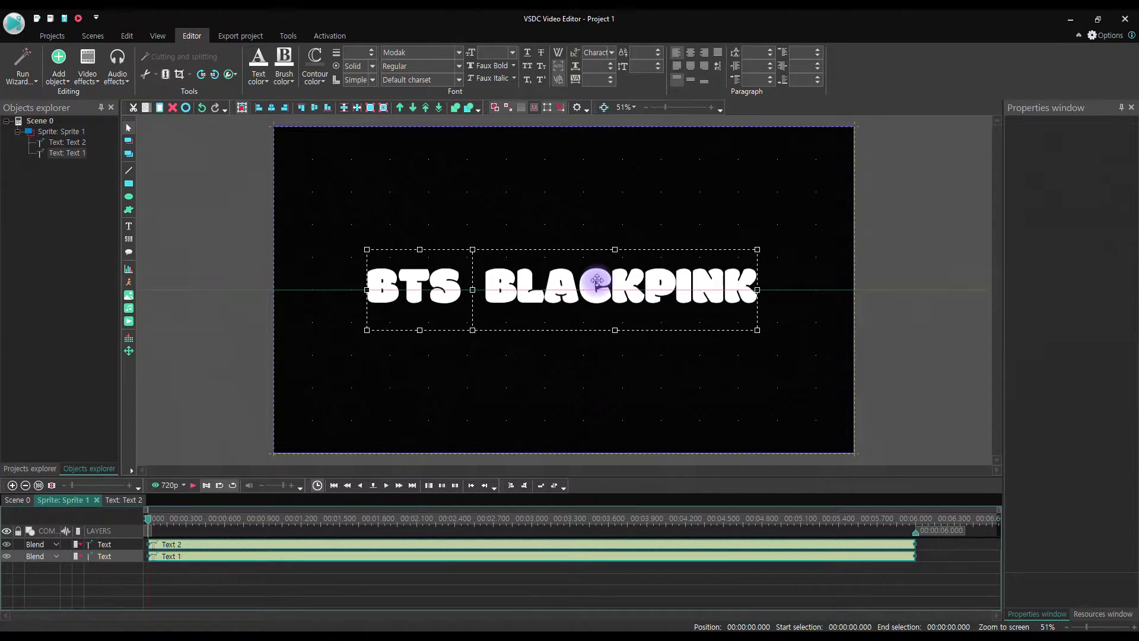
drag(596, 279, 600, 280)
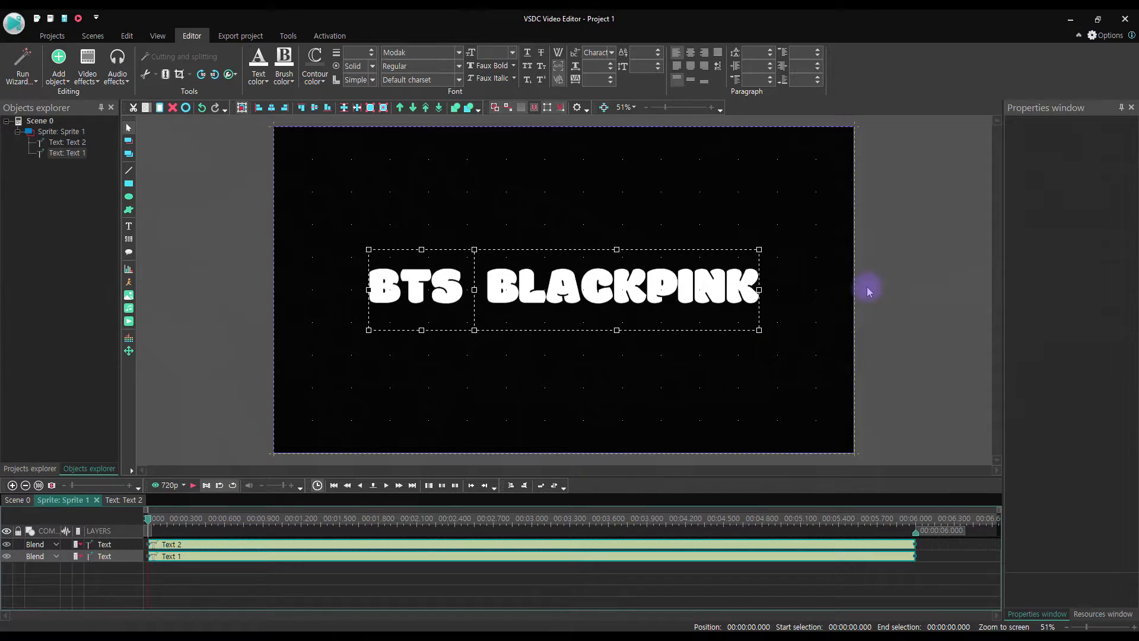
Step: Nudge both selected text objects slightly downward so the letters sit at the frame's vertical centre
key(Down)
key(Down)
key(Down)
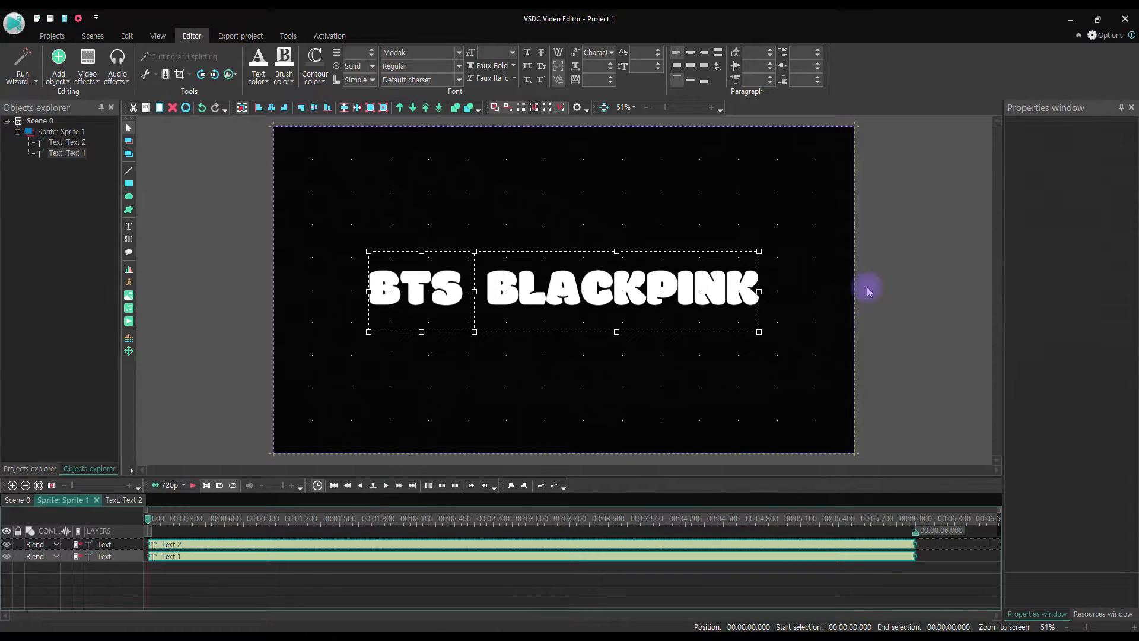
key(Down)
key(Down)
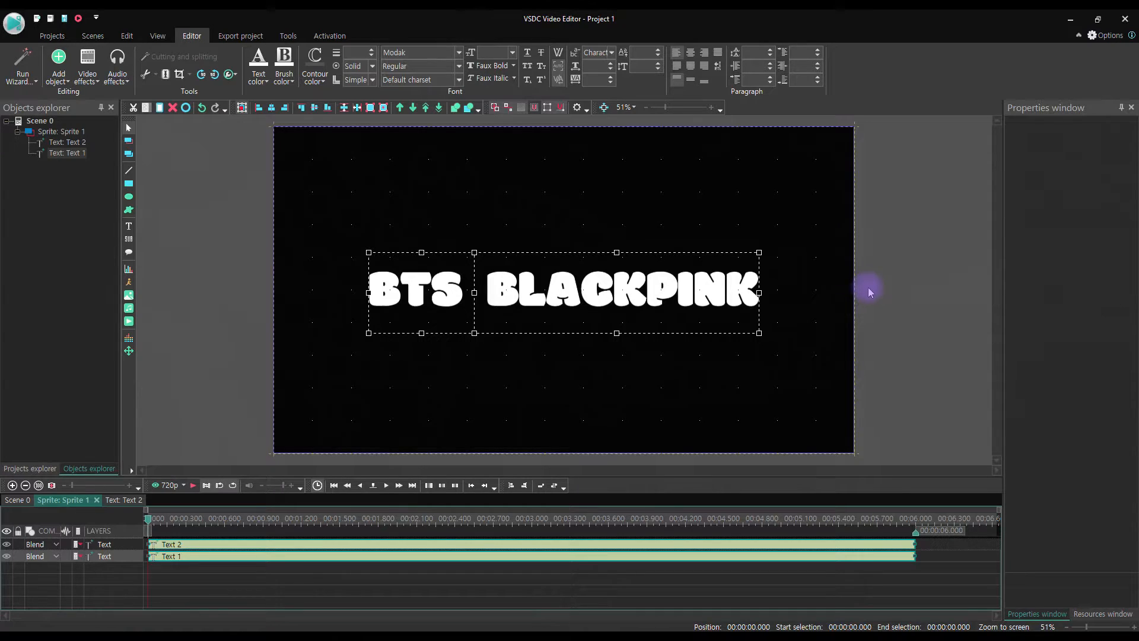
Step: Reopen Sprite 1 from the scene timeline to edit its contents, and clear the text selection
click(870, 288)
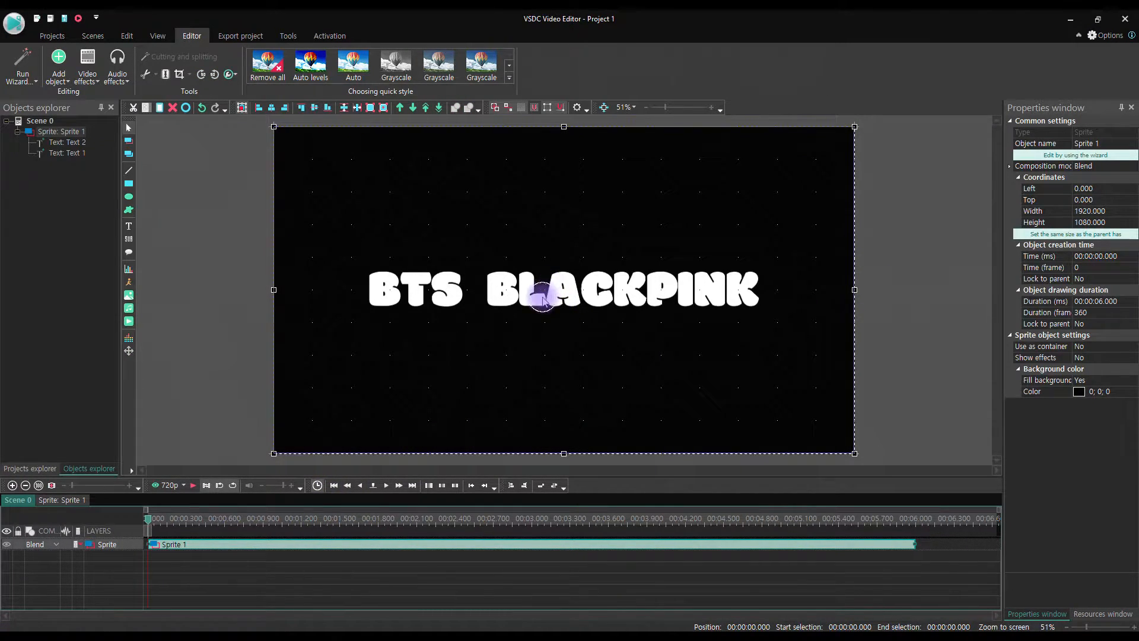
click(180, 361)
click(498, 293)
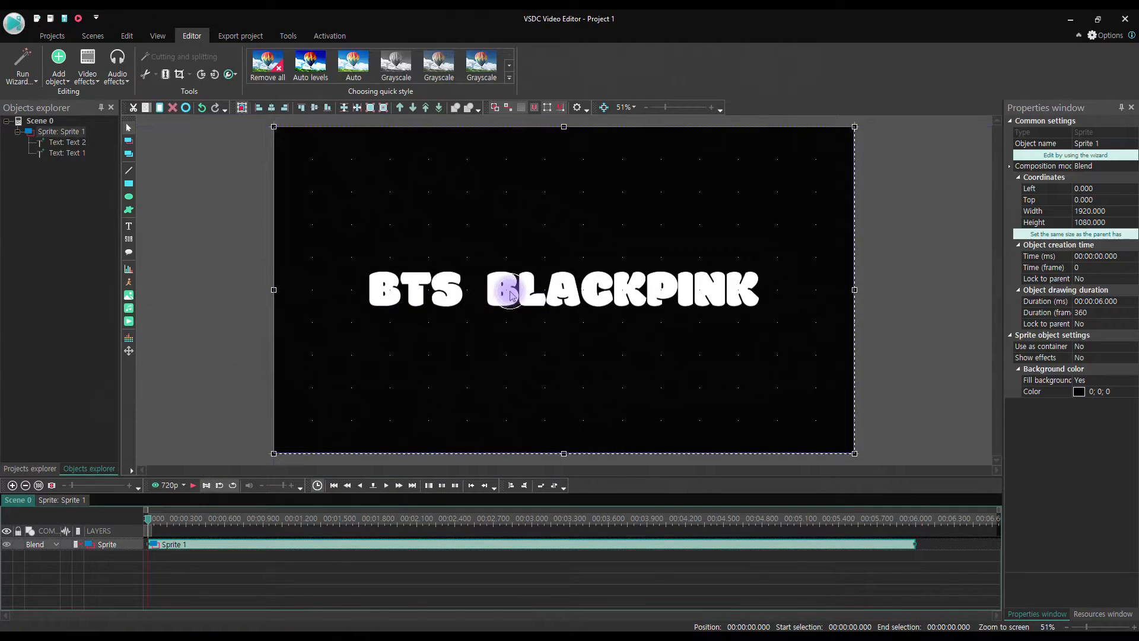
double_click(373, 544)
click(544, 291)
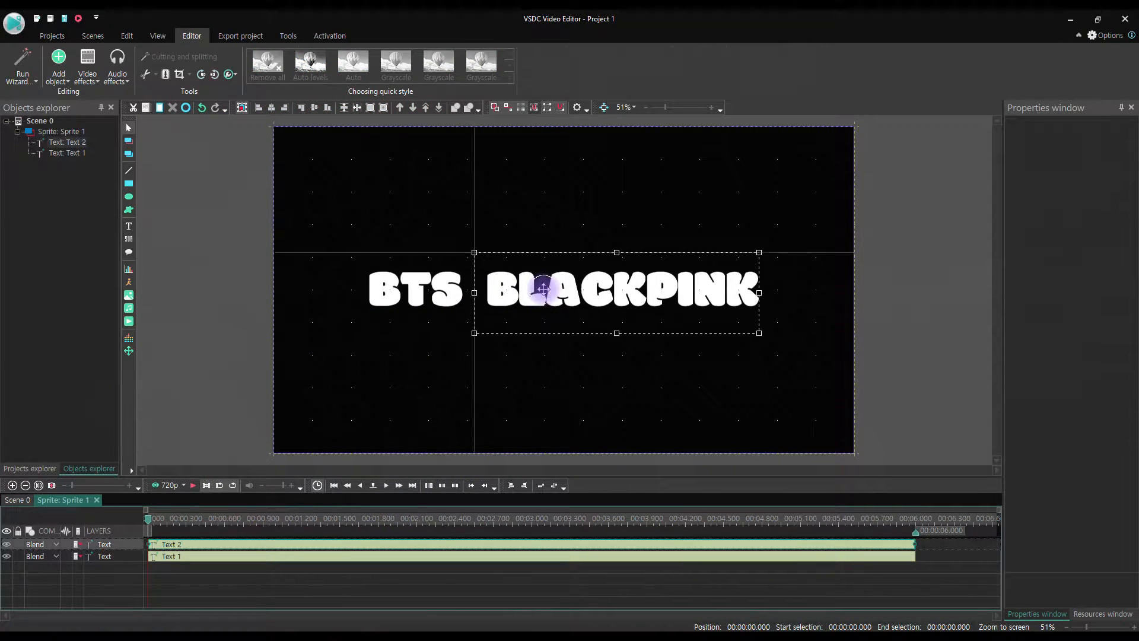
click(250, 292)
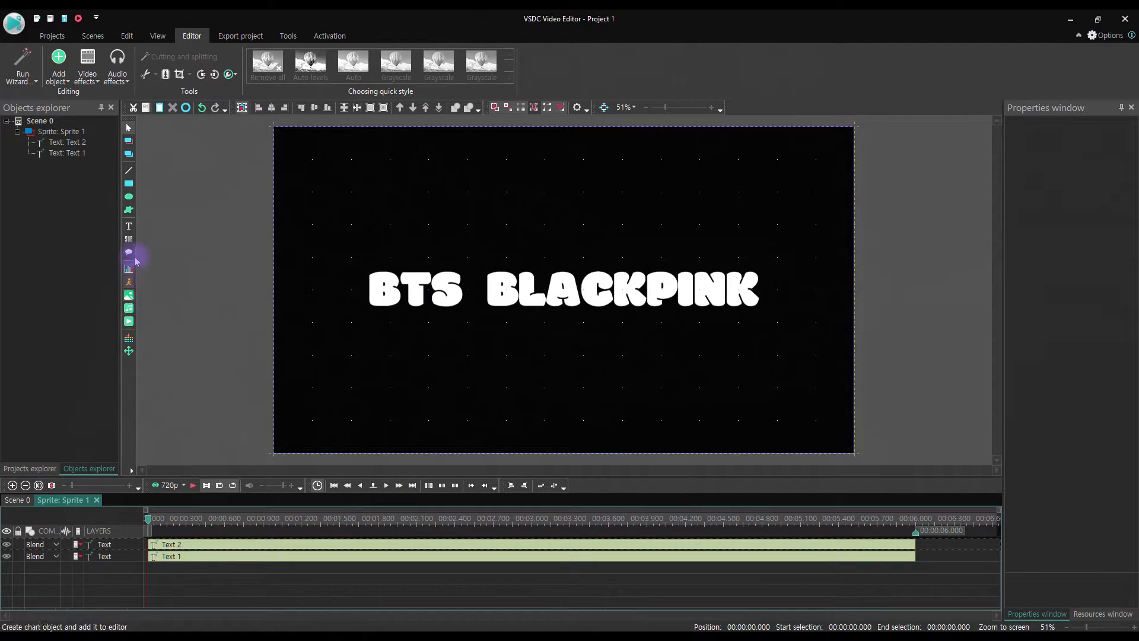
Step: Add a rectangle with the default timeline position, drawing it about 26 px wide and 136 px tall between BTS and BLACKPINK
click(129, 185)
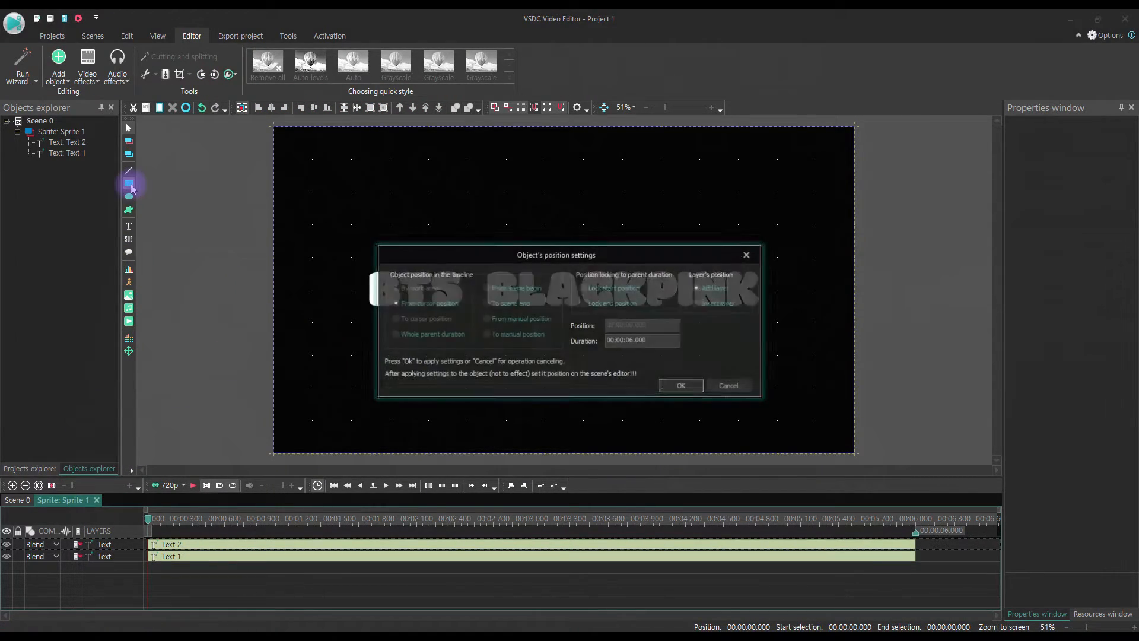
click(682, 386)
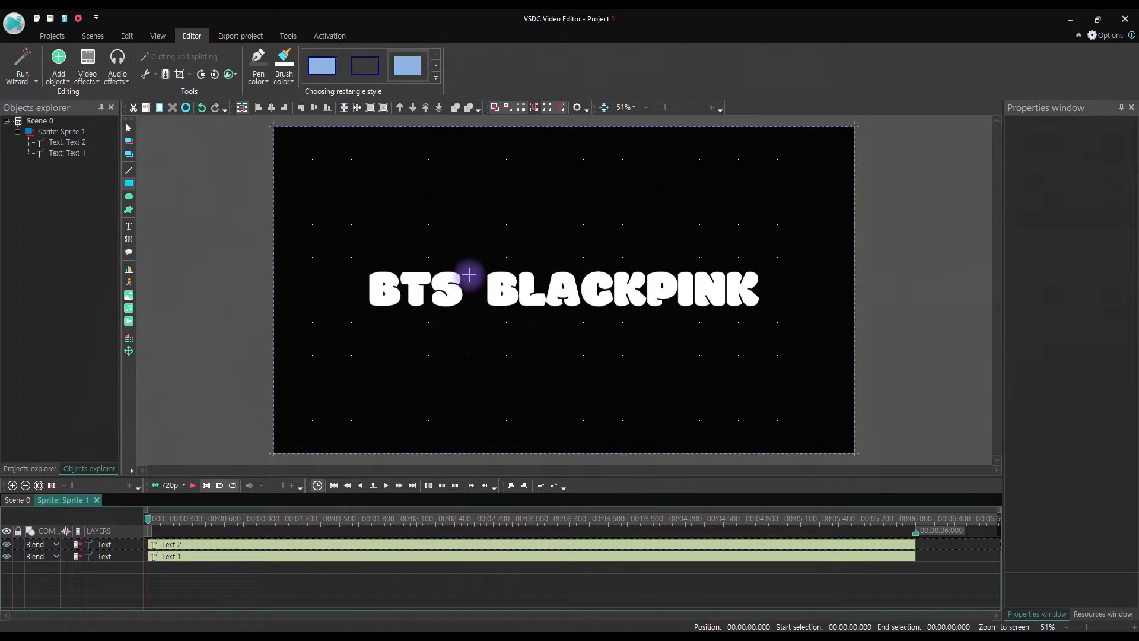
drag(469, 271, 476, 311)
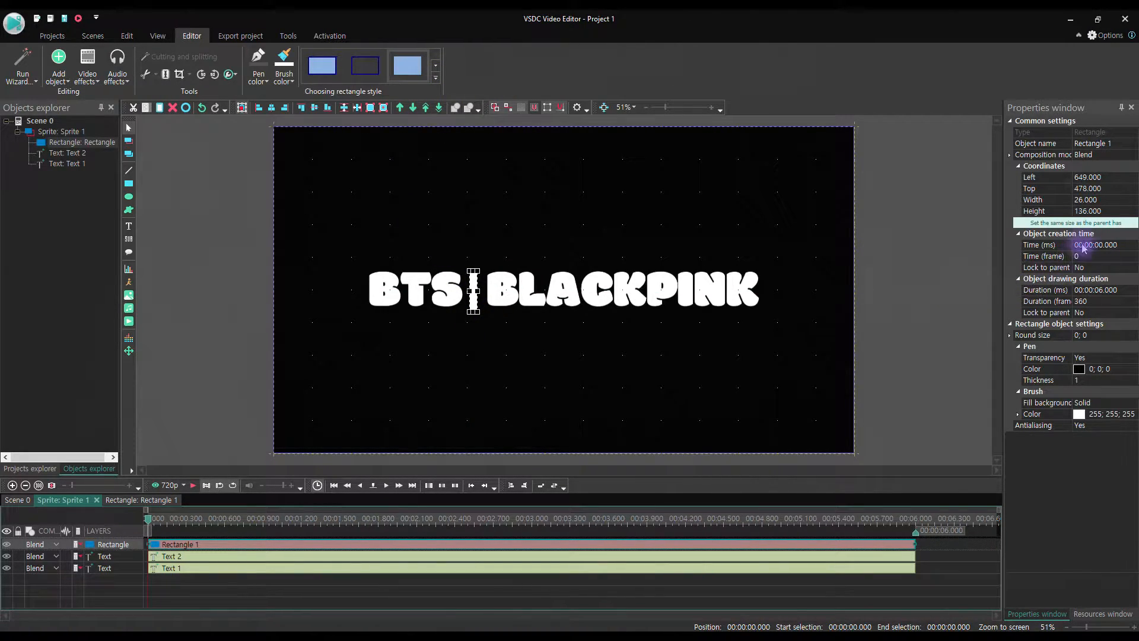
Step: Set the divider rectangle's width to 15 and its height to 150
click(1080, 199)
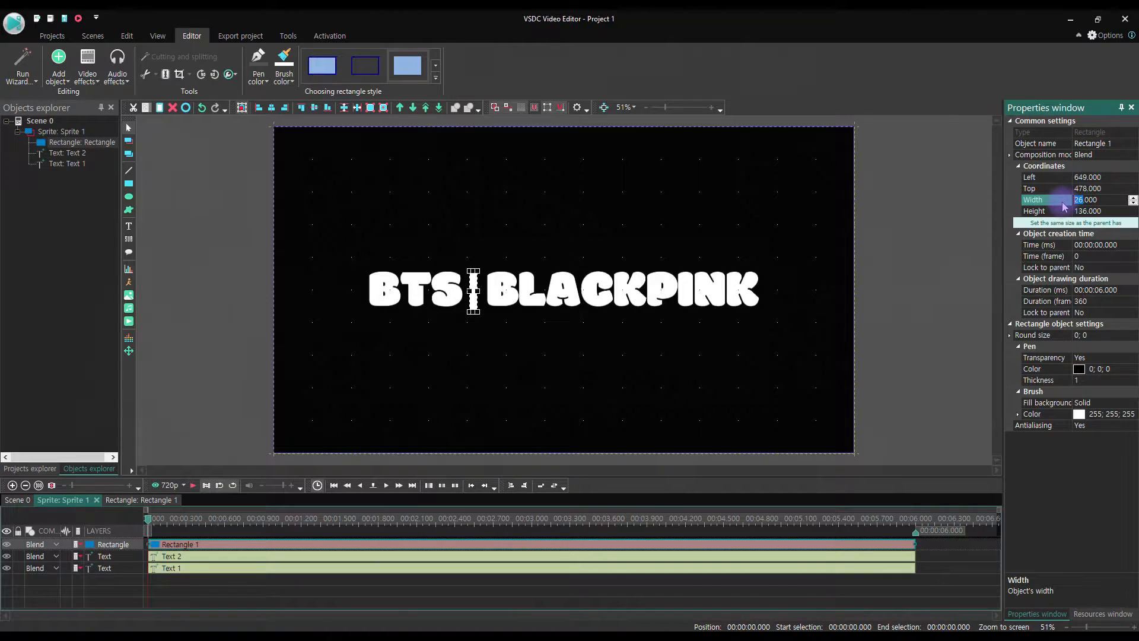
text(15)
click(1091, 211)
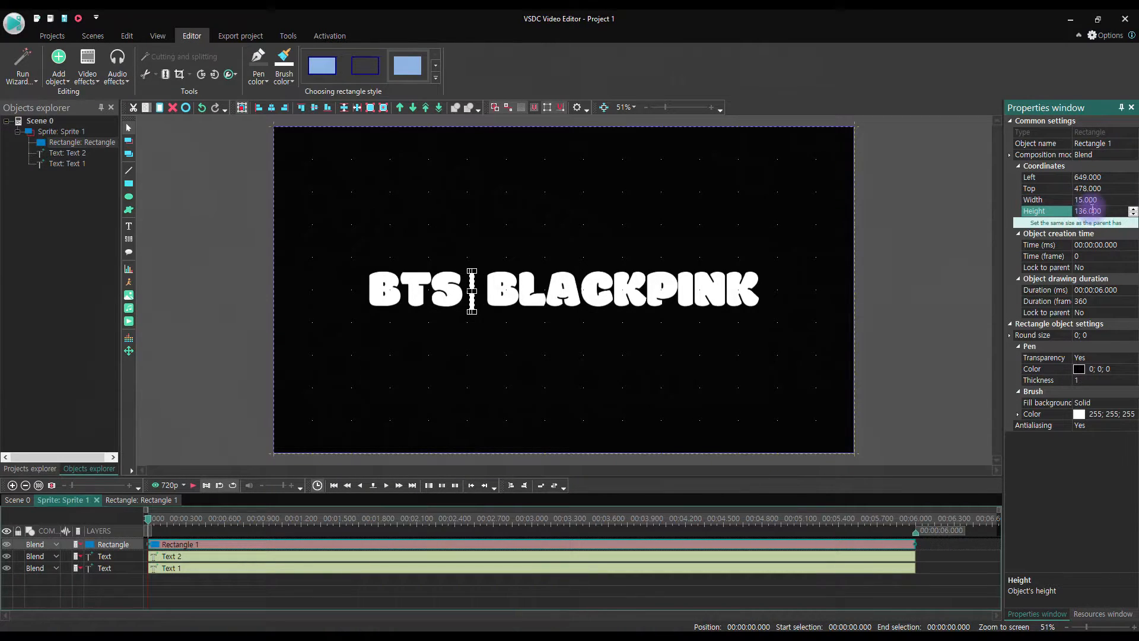
click(917, 278)
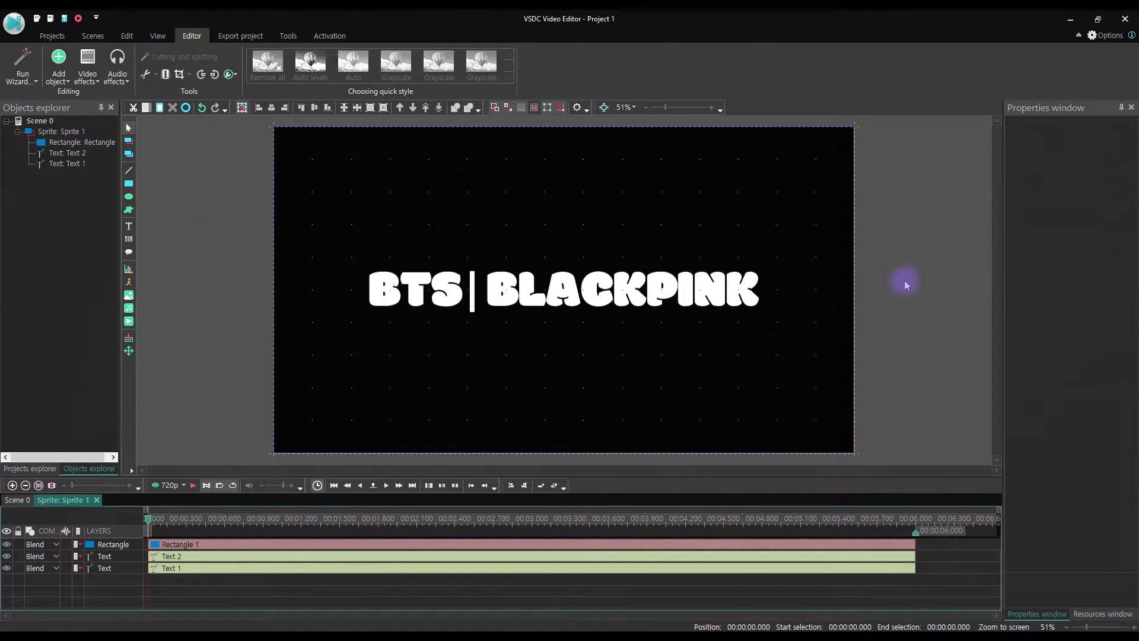
click(472, 297)
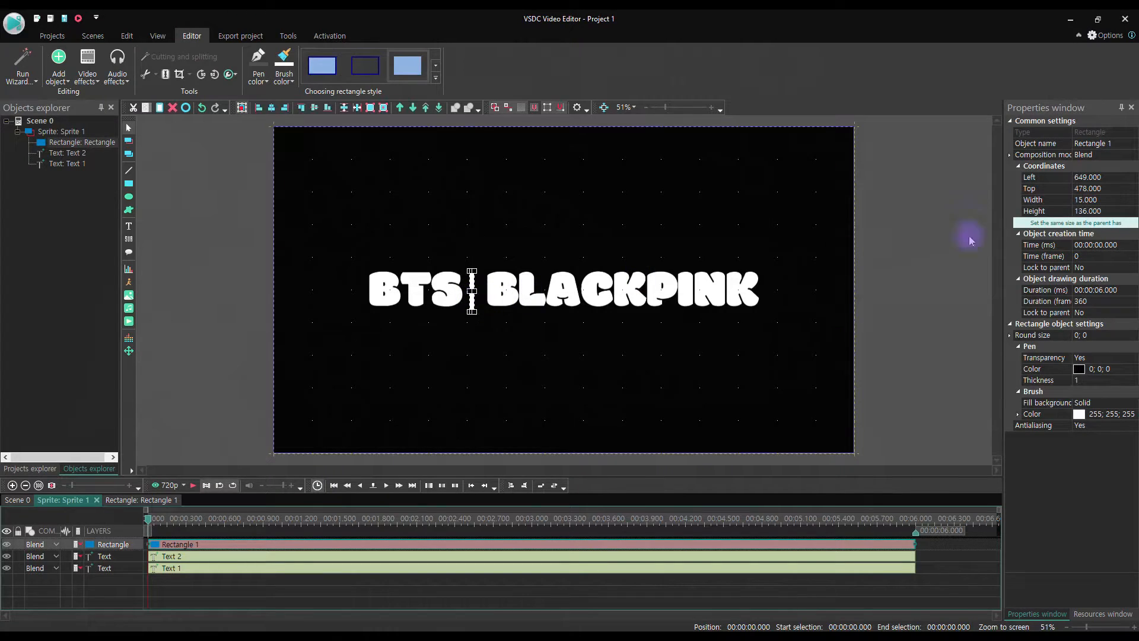
click(1083, 209)
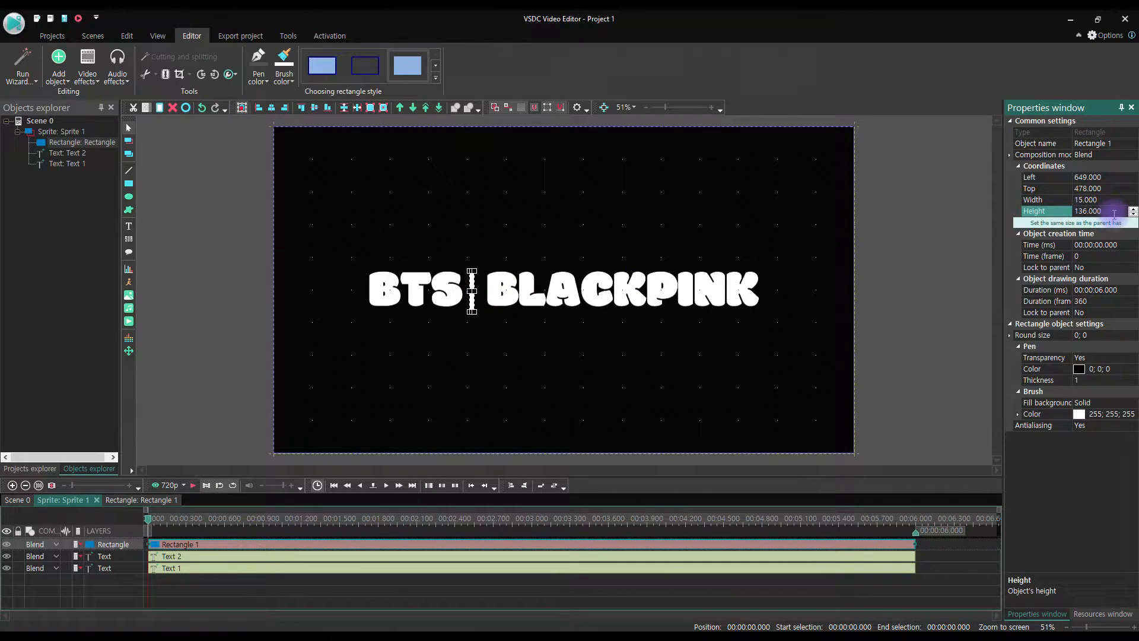
key(BackSpace)
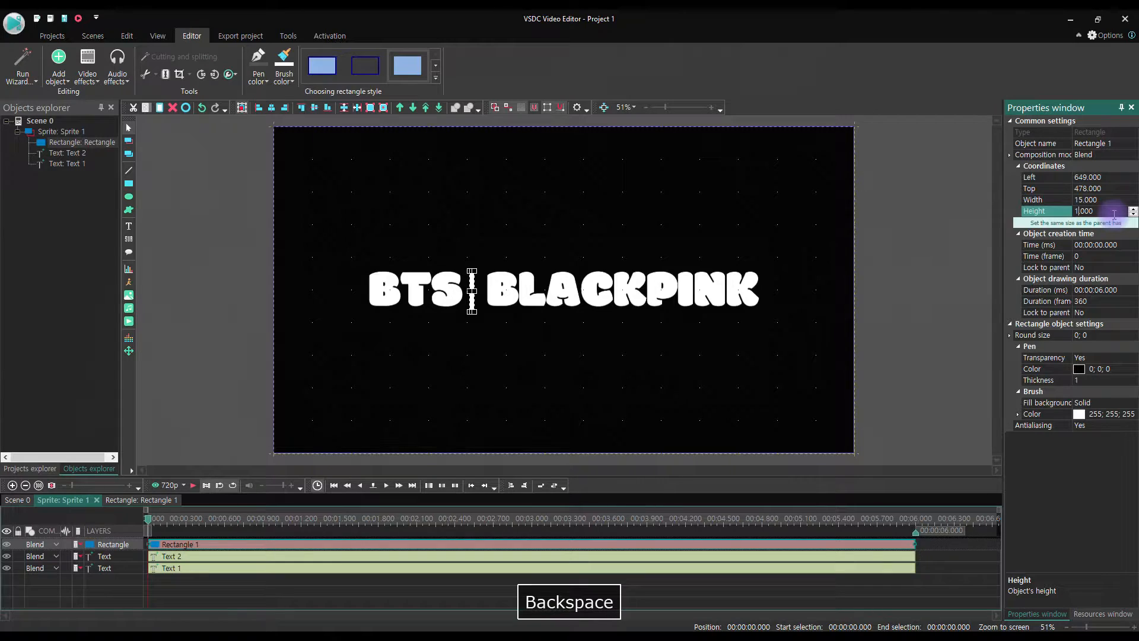
text(50)
key(Return)
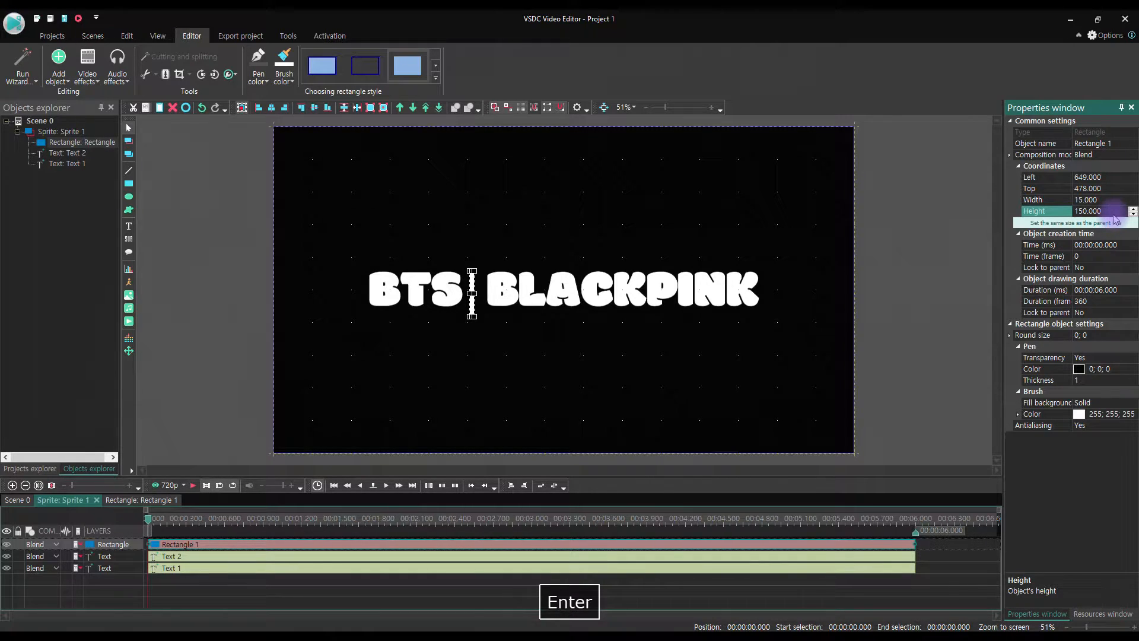
Step: Centre the divider rectangle vertically in the frame and nudge it right to a left coordinate of 653
click(315, 108)
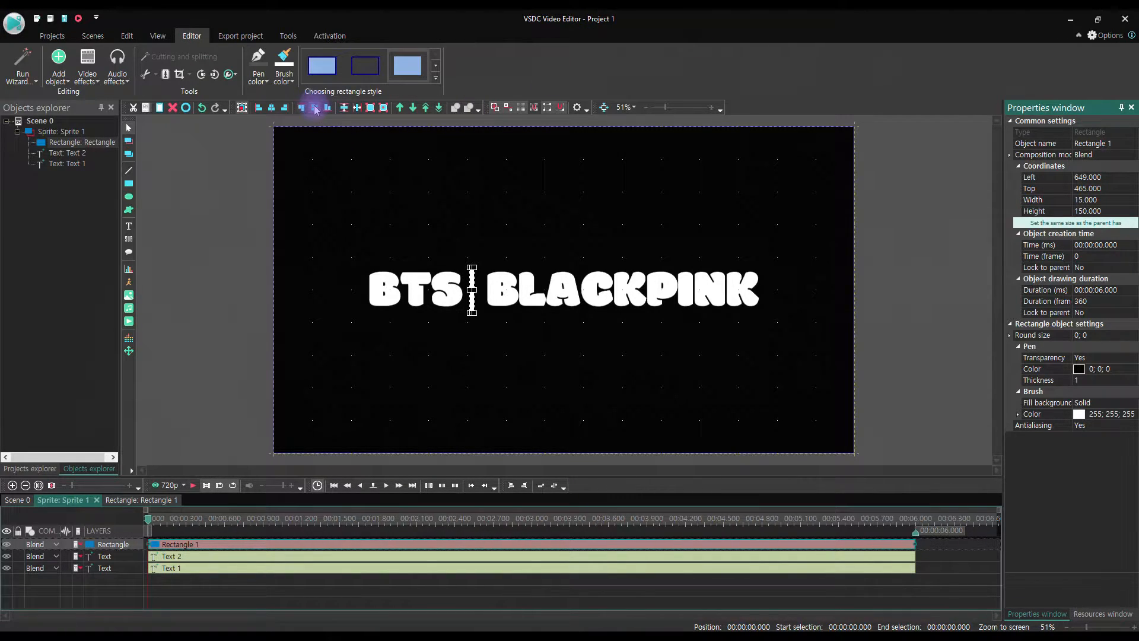
click(420, 339)
click(471, 302)
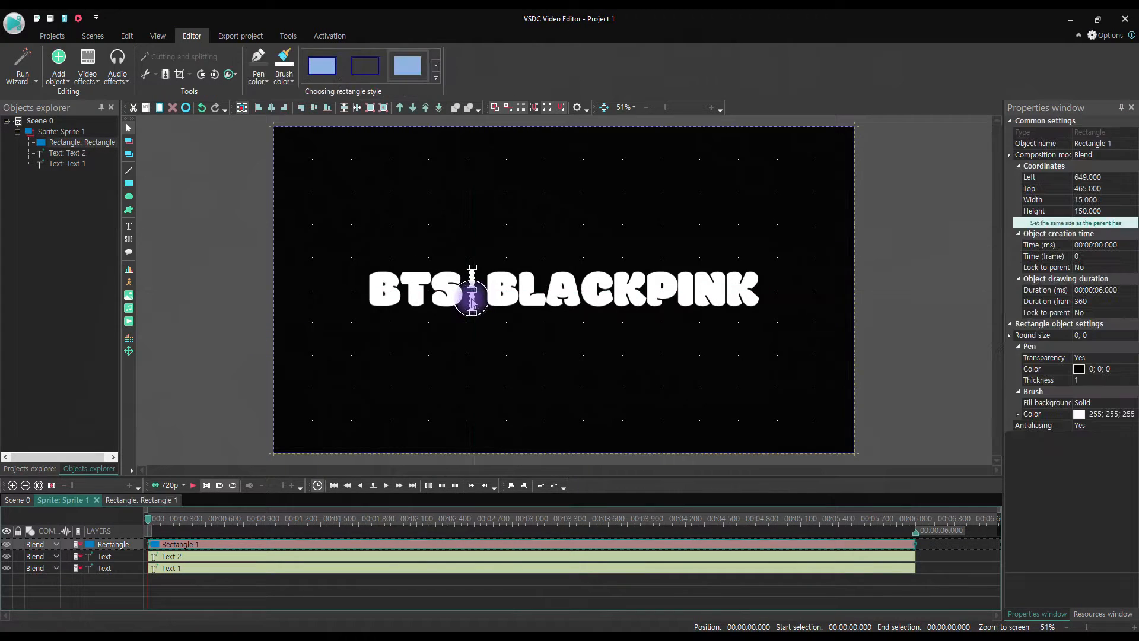
key(Right)
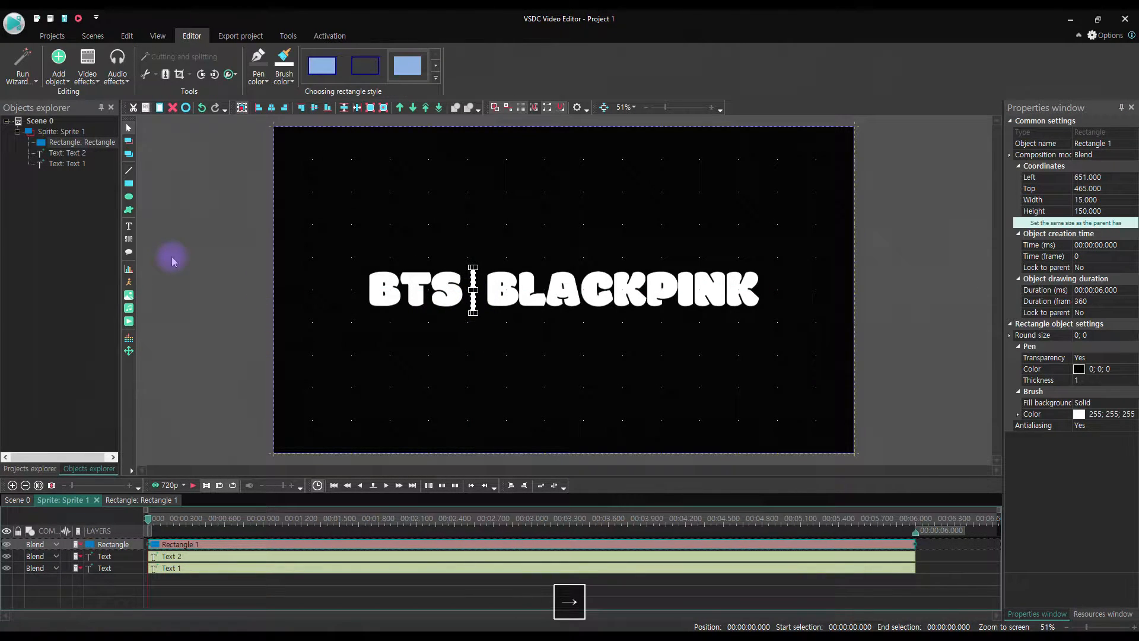
Step: Change the divider rectangle's brush colour to yellow-orange #FFC000 and deselect it
click(1127, 415)
click(1128, 415)
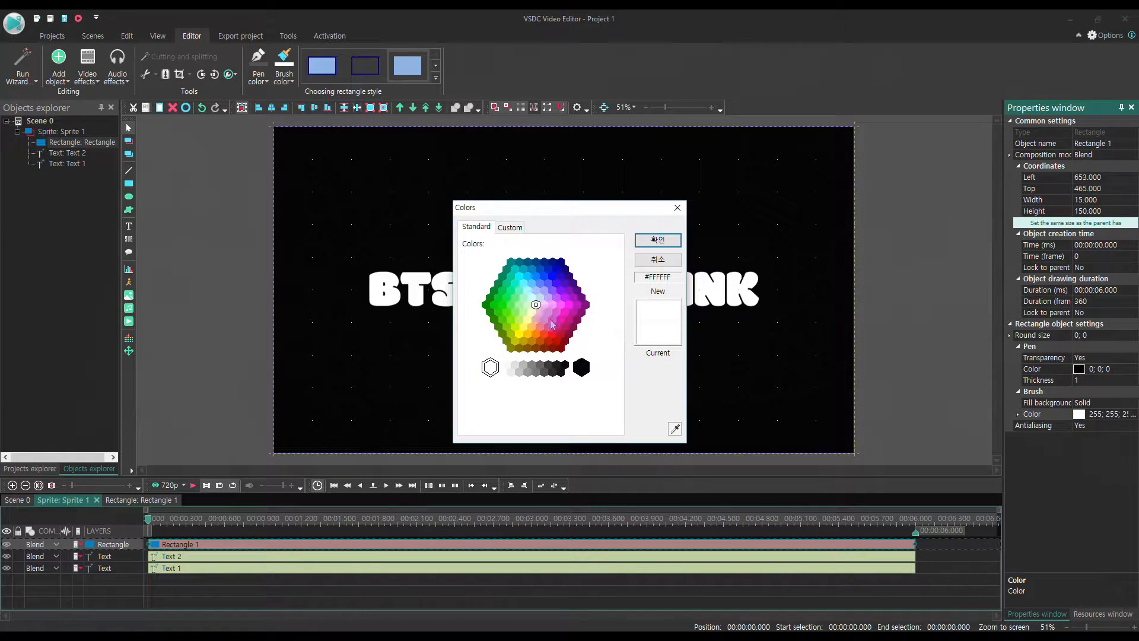
click(532, 340)
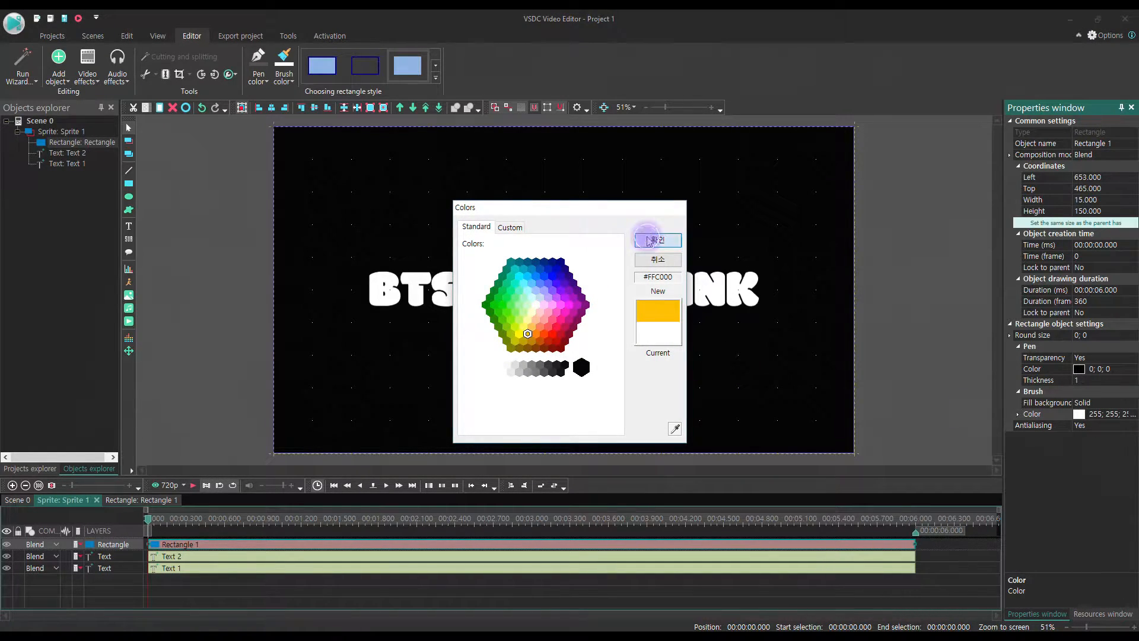
click(658, 239)
click(239, 364)
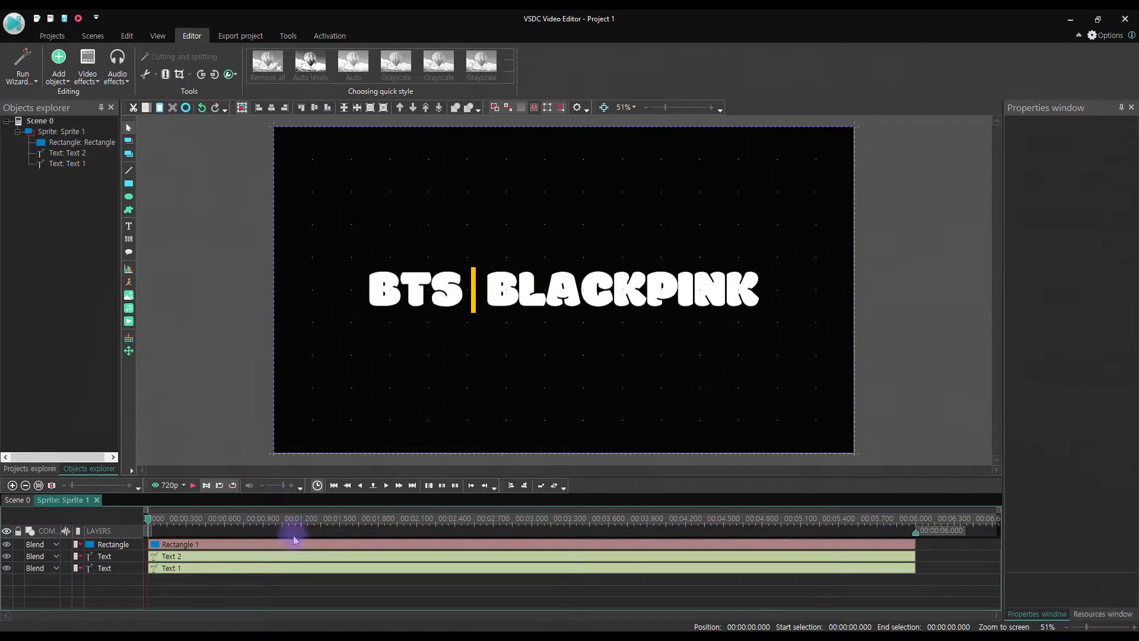
Step: Apply a Push transition to the BTS text object itself rather than the sprite, keeping the default position settings
click(400, 289)
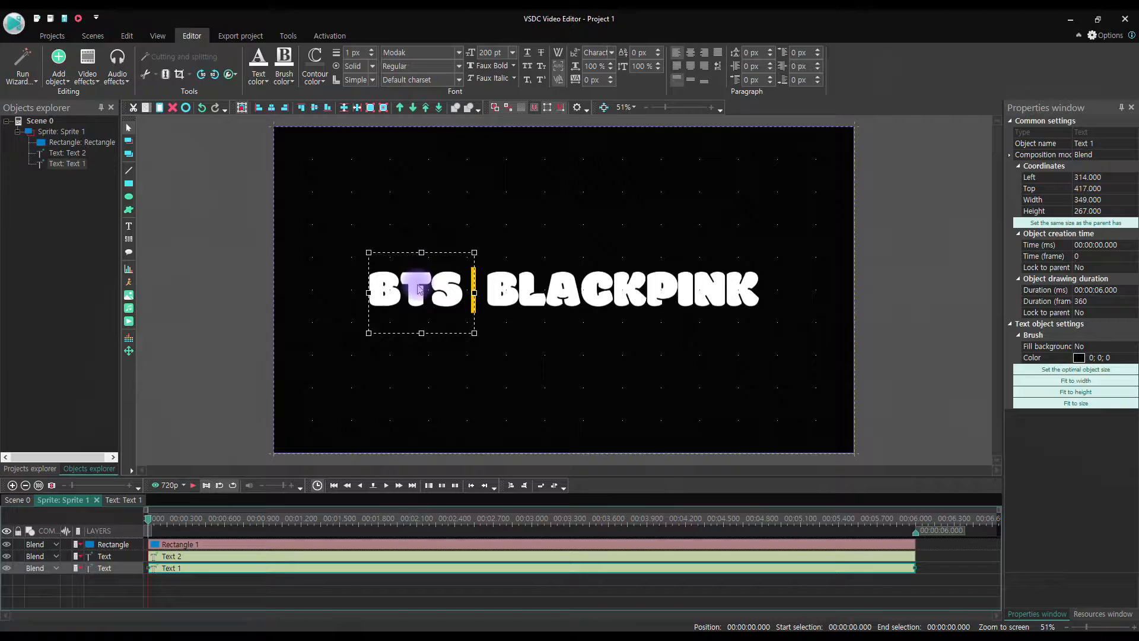
right_click(419, 289)
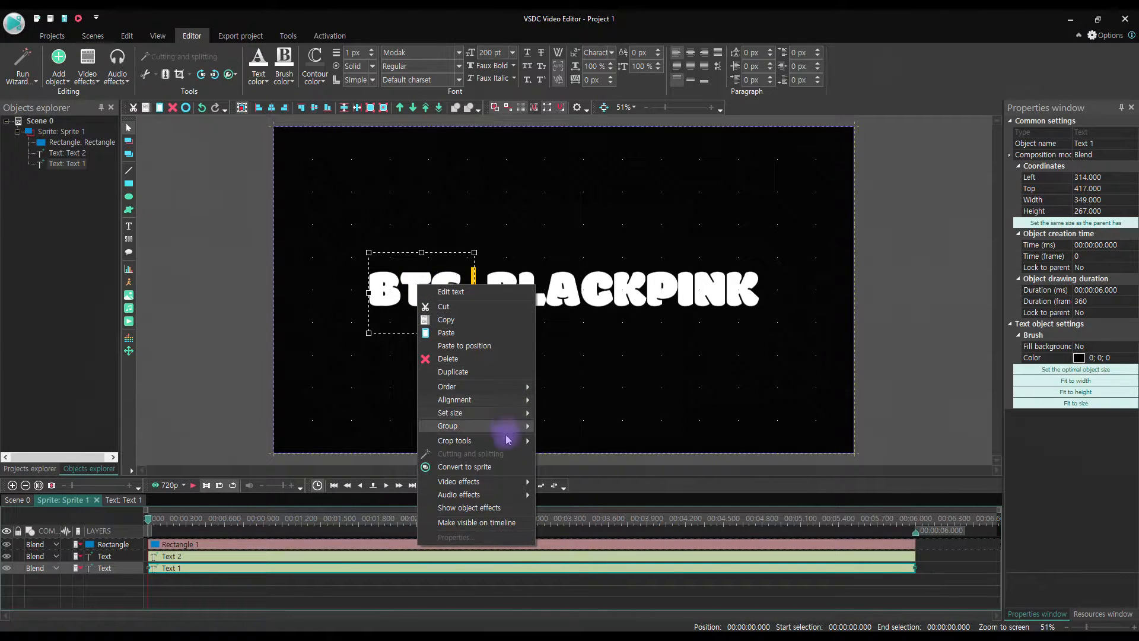
mouse_move(501, 482)
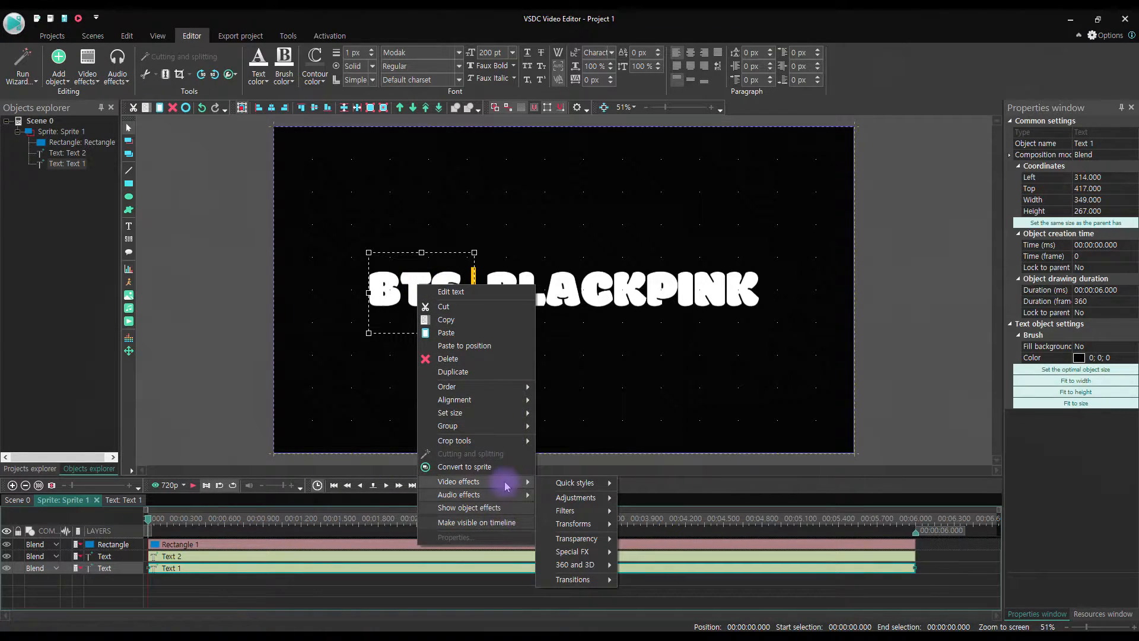
mouse_move(584, 578)
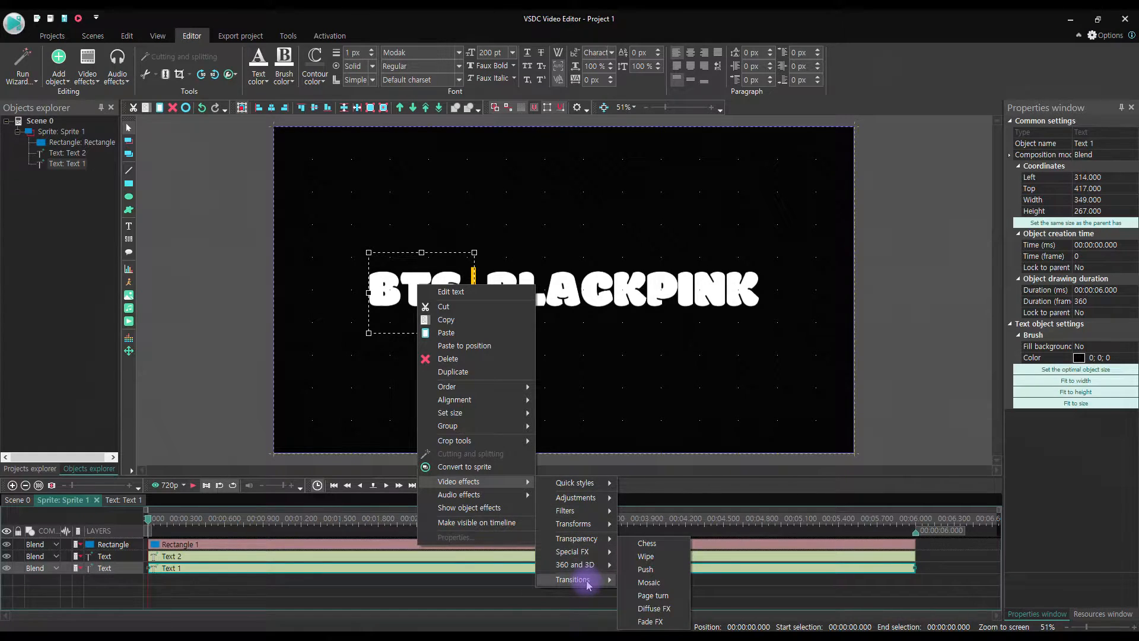
click(647, 570)
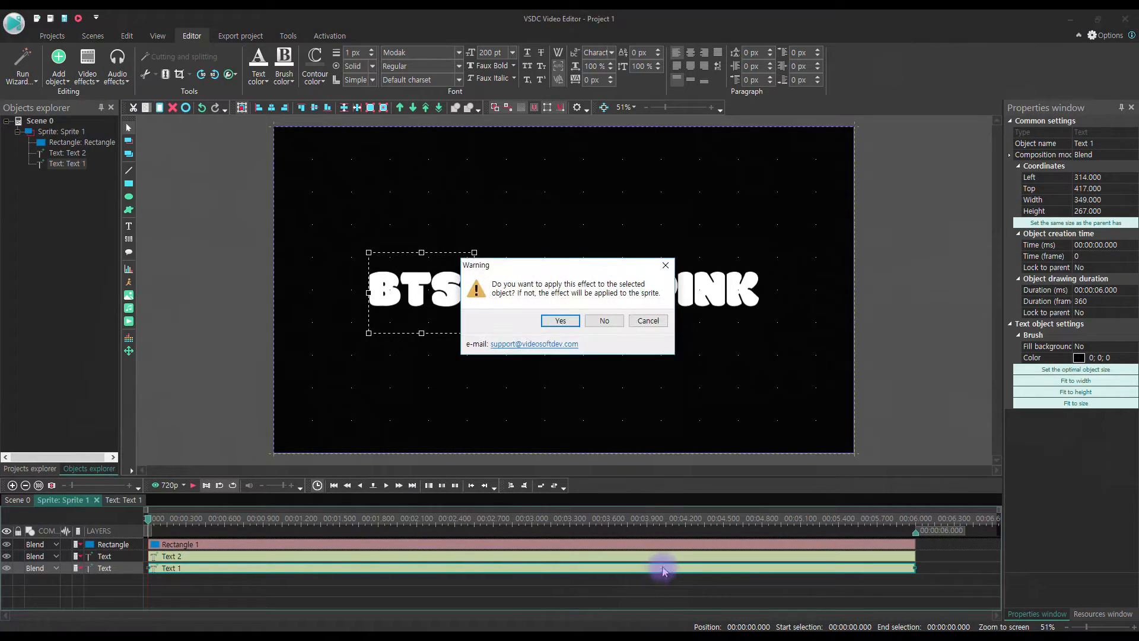
click(558, 324)
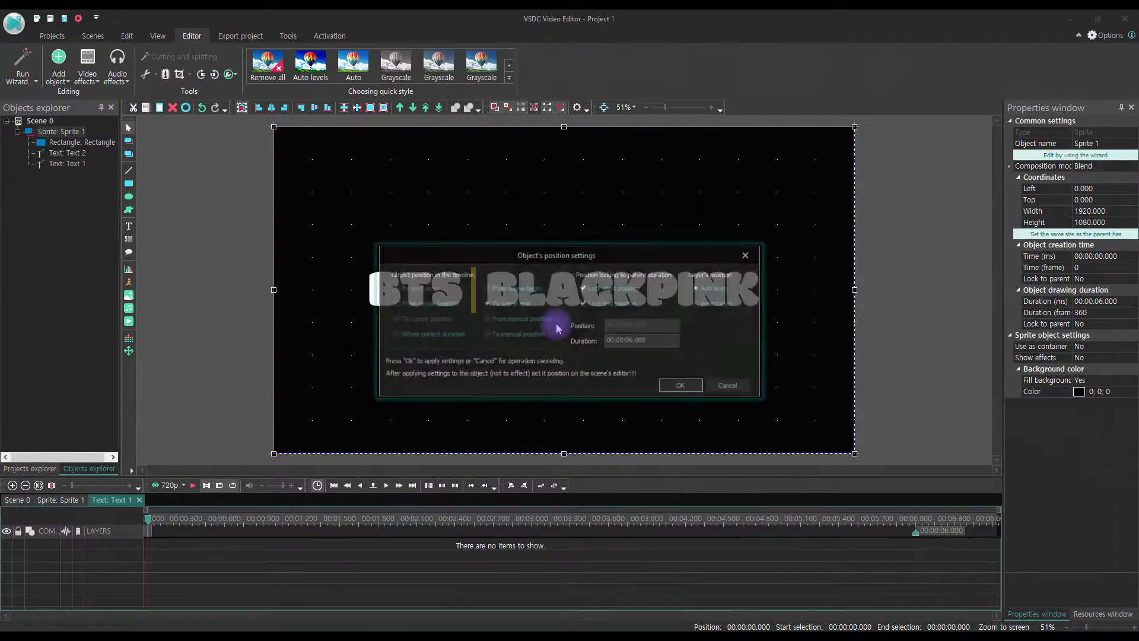
click(681, 384)
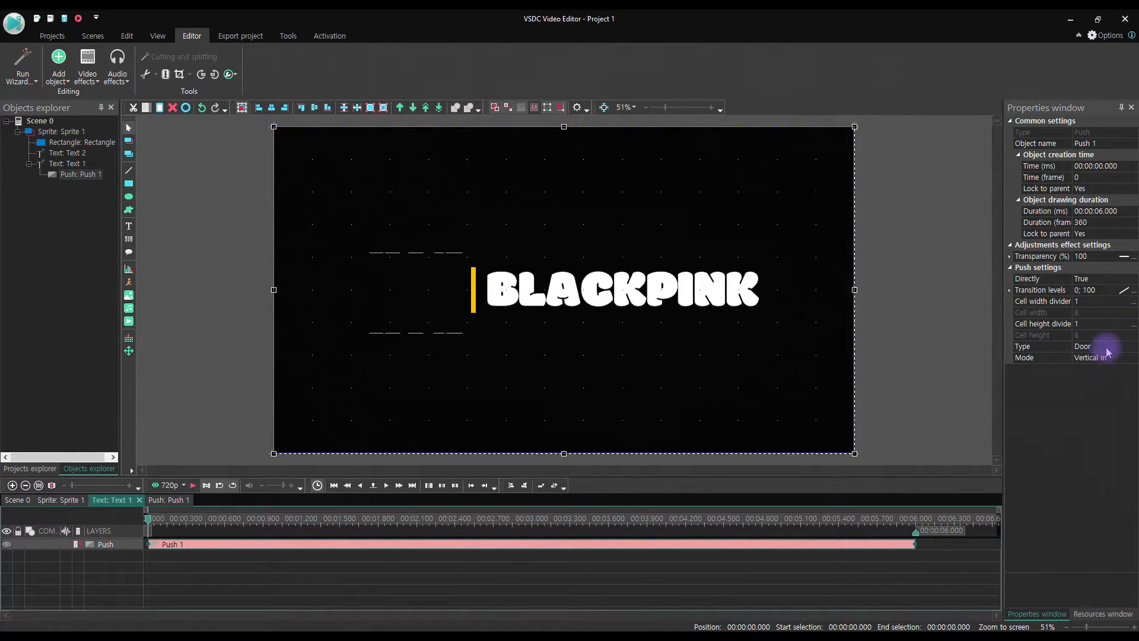
Step: Set the Push effect's type to Side and its mode to Left to right
click(1129, 347)
click(1132, 348)
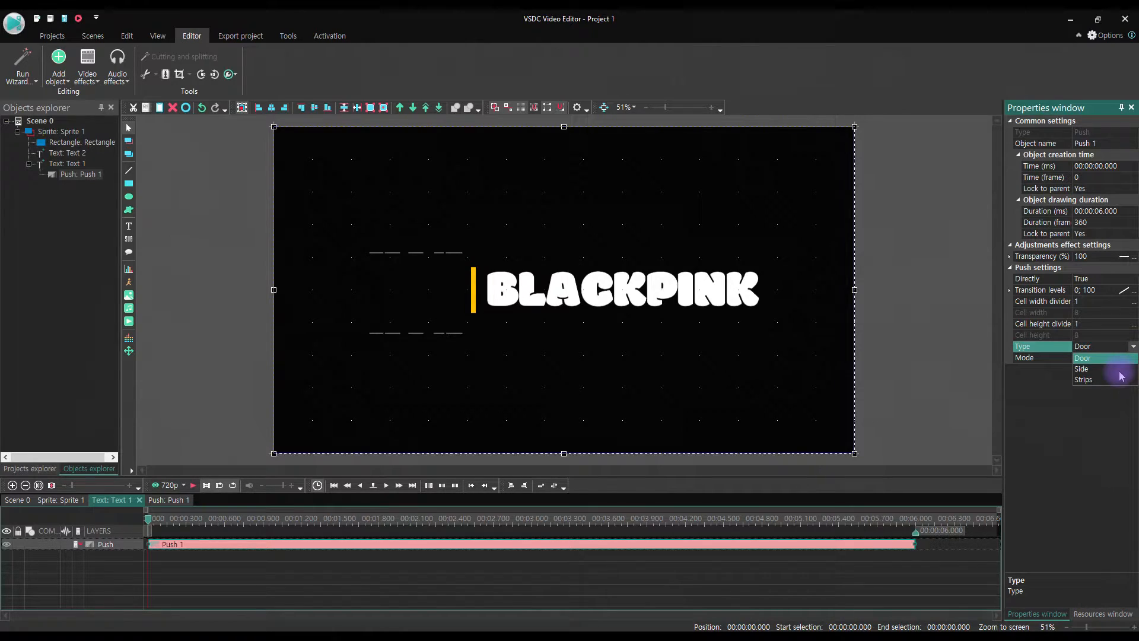
click(1120, 372)
click(1126, 356)
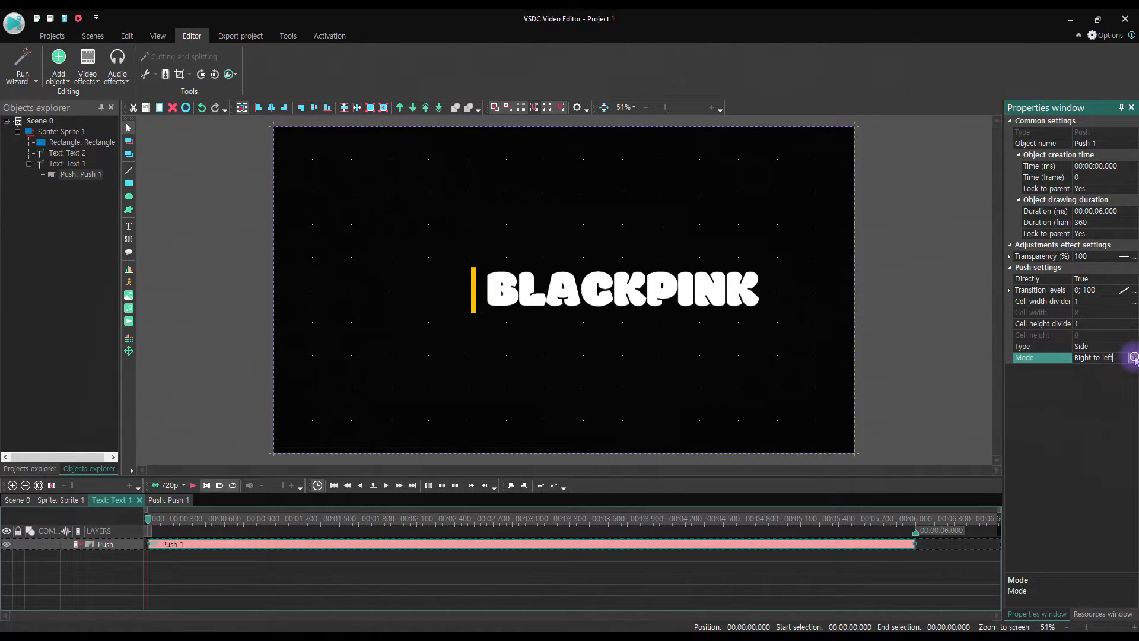
click(1132, 357)
click(1096, 380)
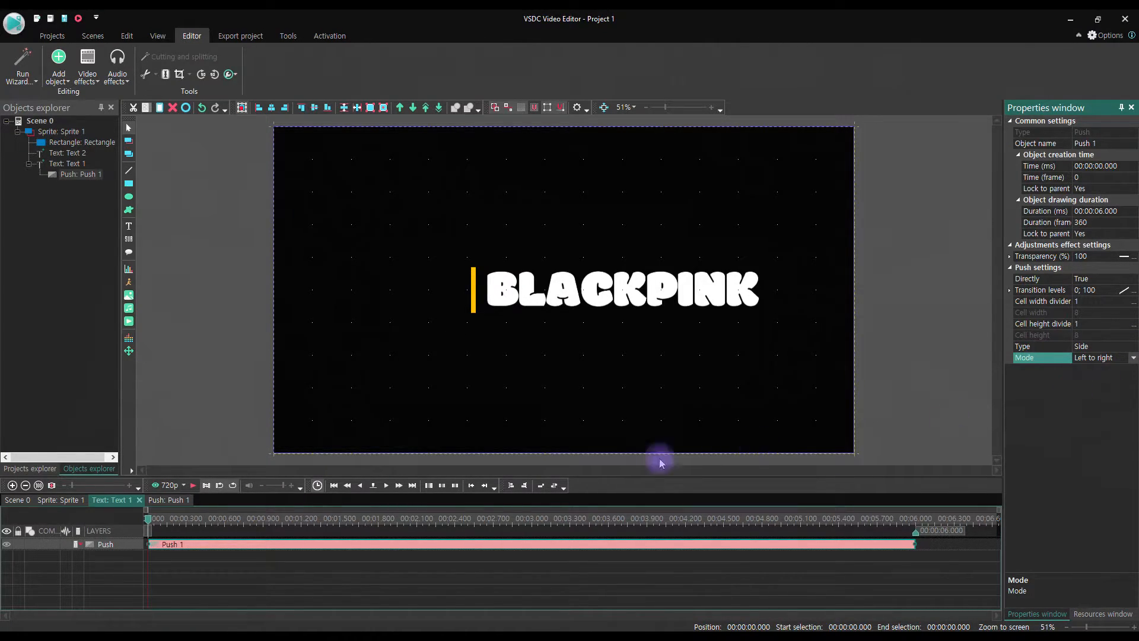
click(351, 518)
drag(351, 519, 119, 531)
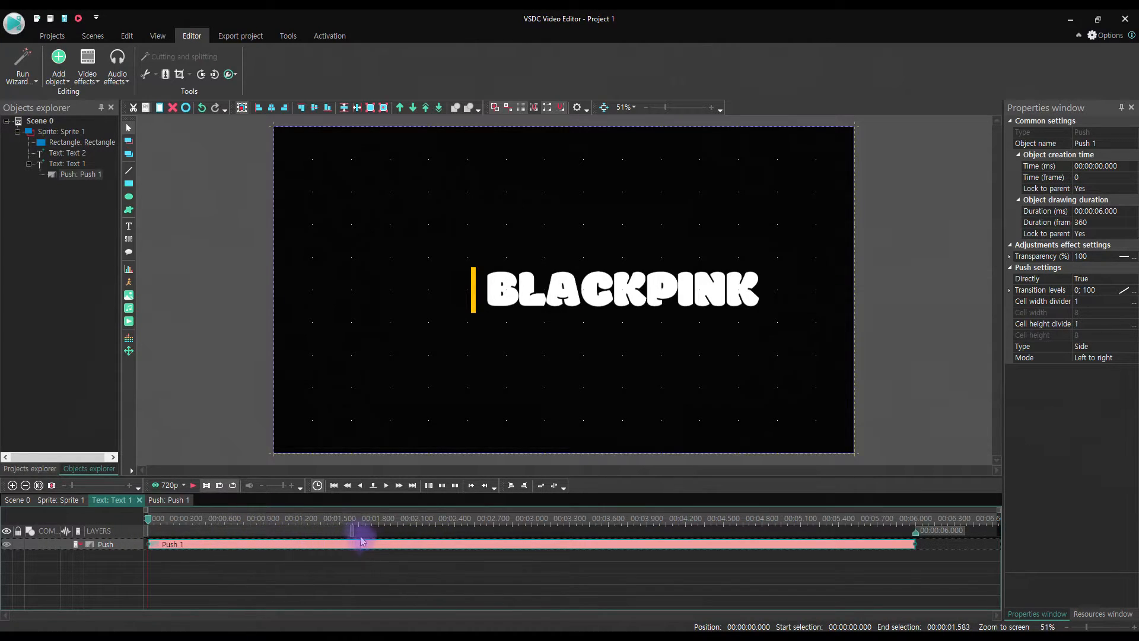
drag(354, 530, 124, 527)
Step: Move the playhead to 00:00:01.500 and shorten the Push effect so that it ends there
drag(319, 516, 337, 522)
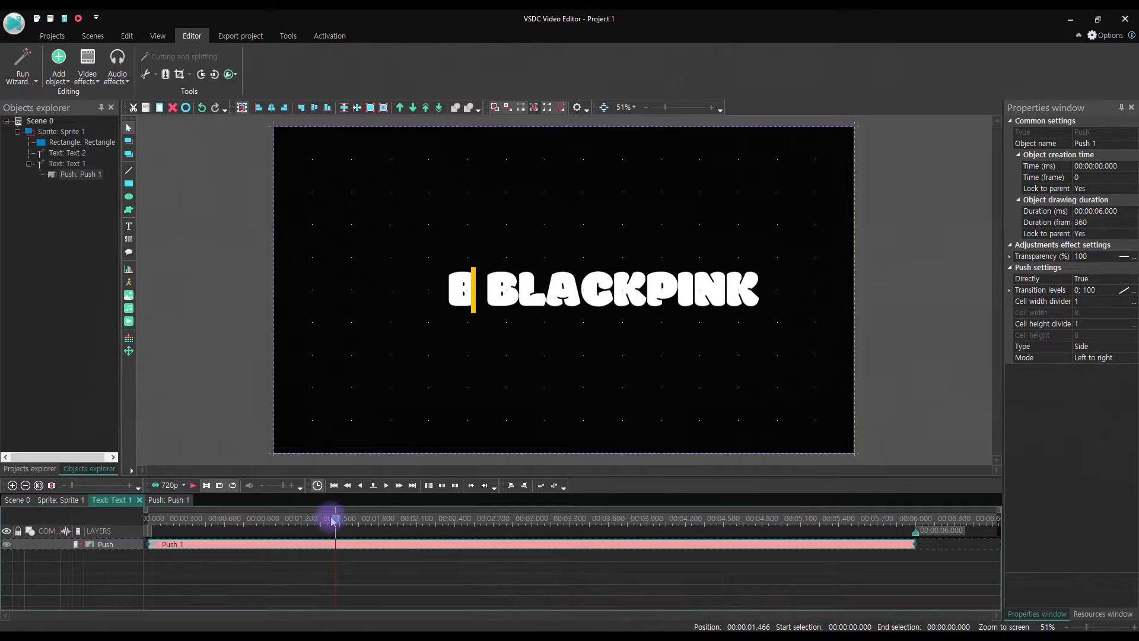
drag(335, 519, 346, 520)
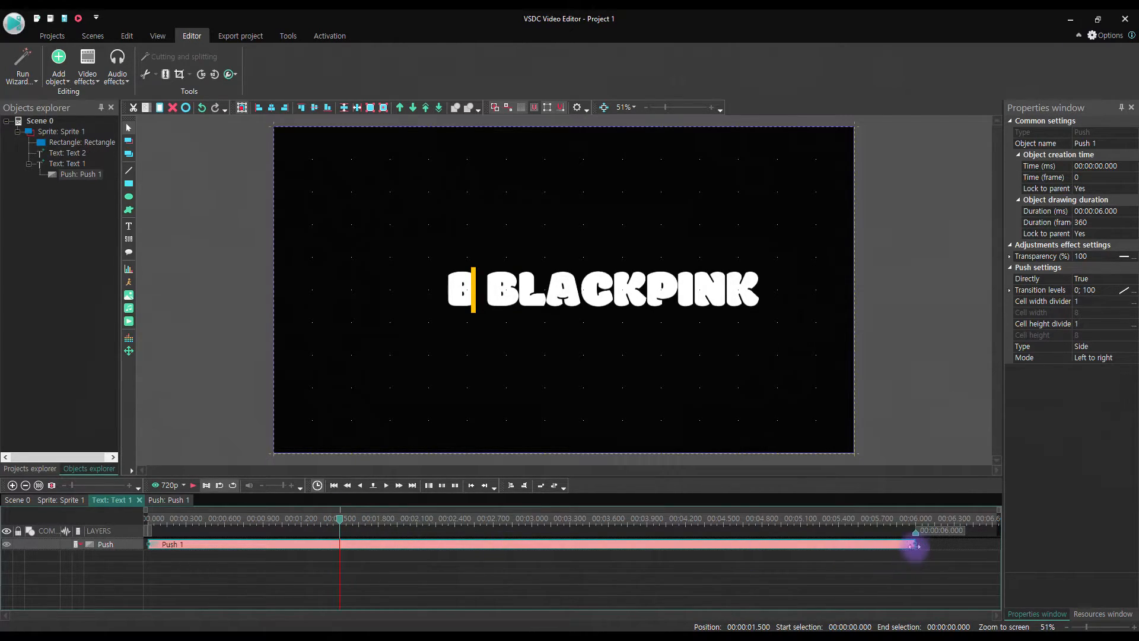
drag(914, 542, 341, 542)
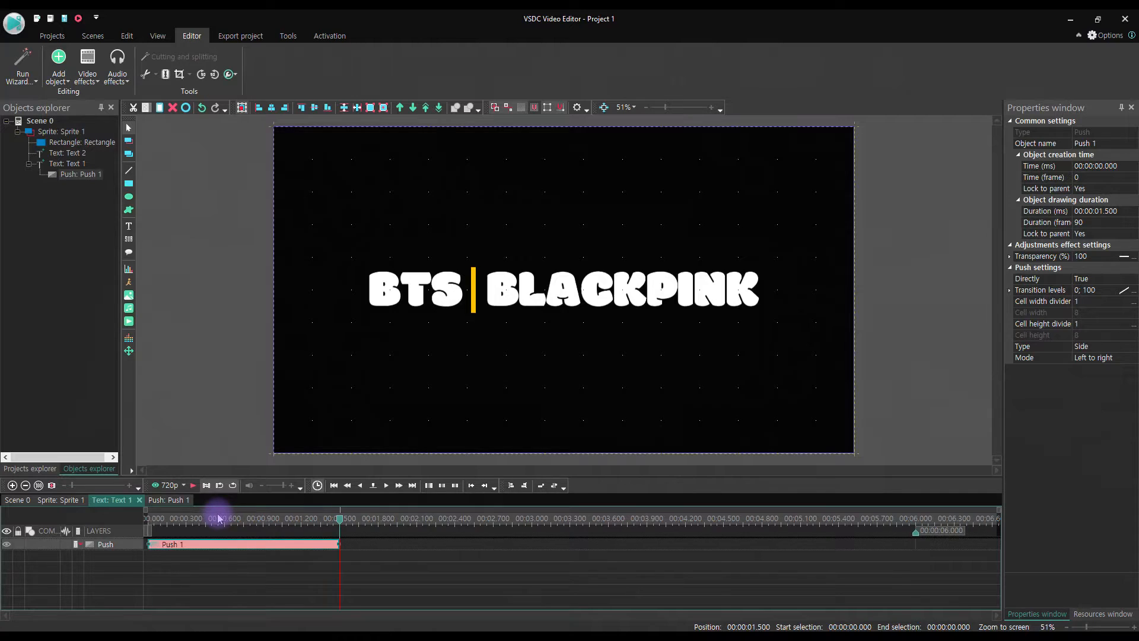
Step: Play a preview of the BTS text's push animation from the start of the timeline
click(218, 519)
click(194, 486)
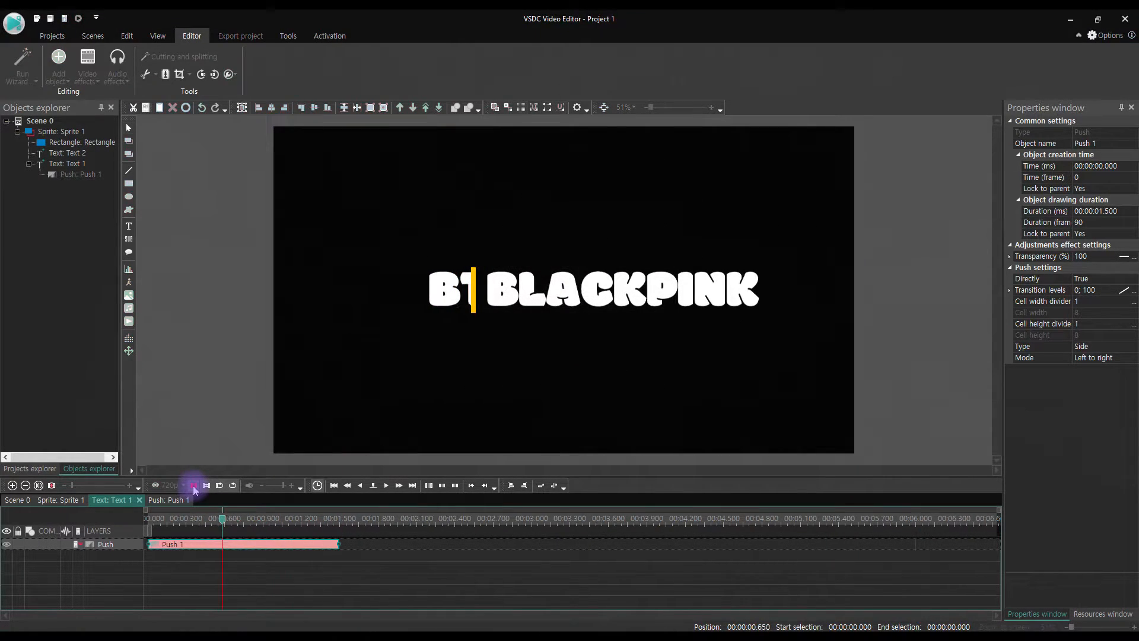
Step: Stop the preview, then copy the Push effect from the BTS text and paste it into the BLACKPINK text object
click(193, 485)
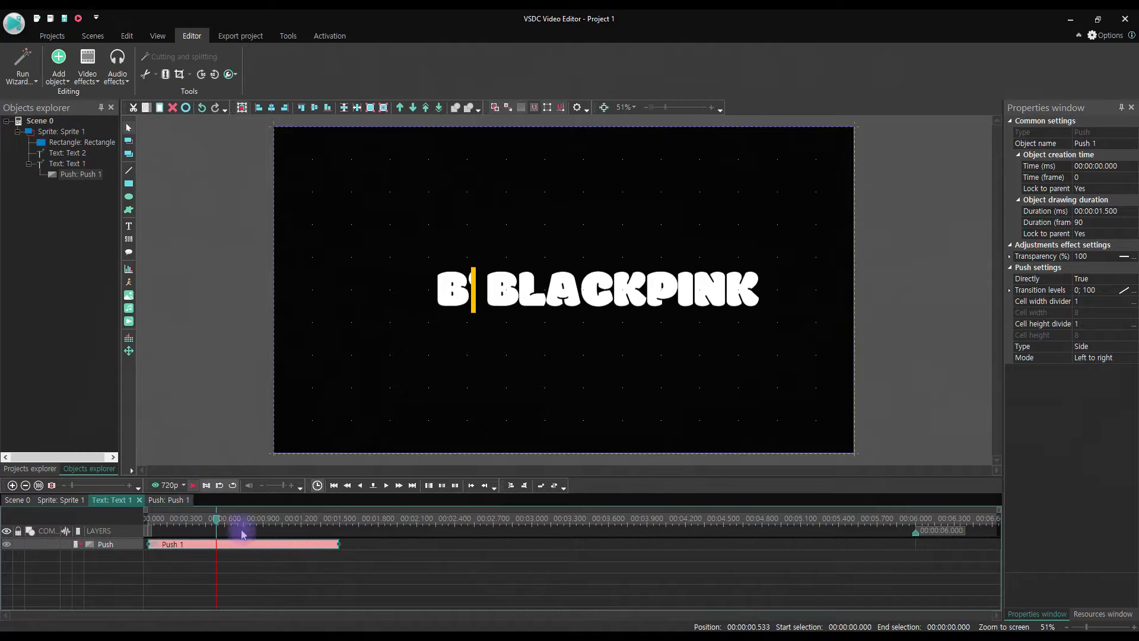
right_click(272, 548)
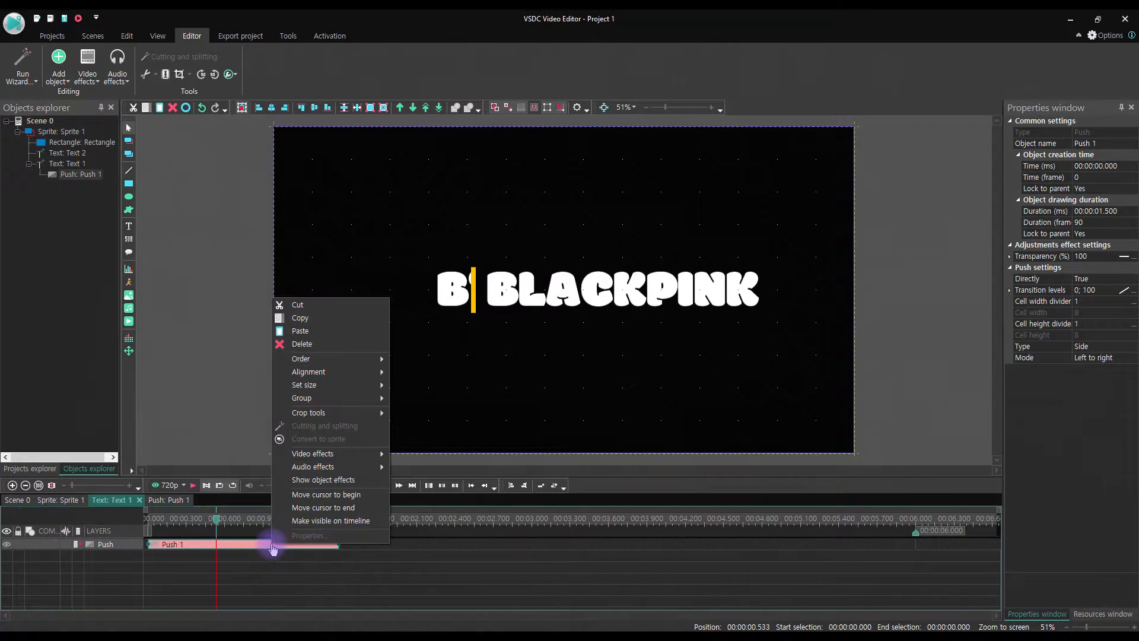
click(309, 322)
double_click(224, 344)
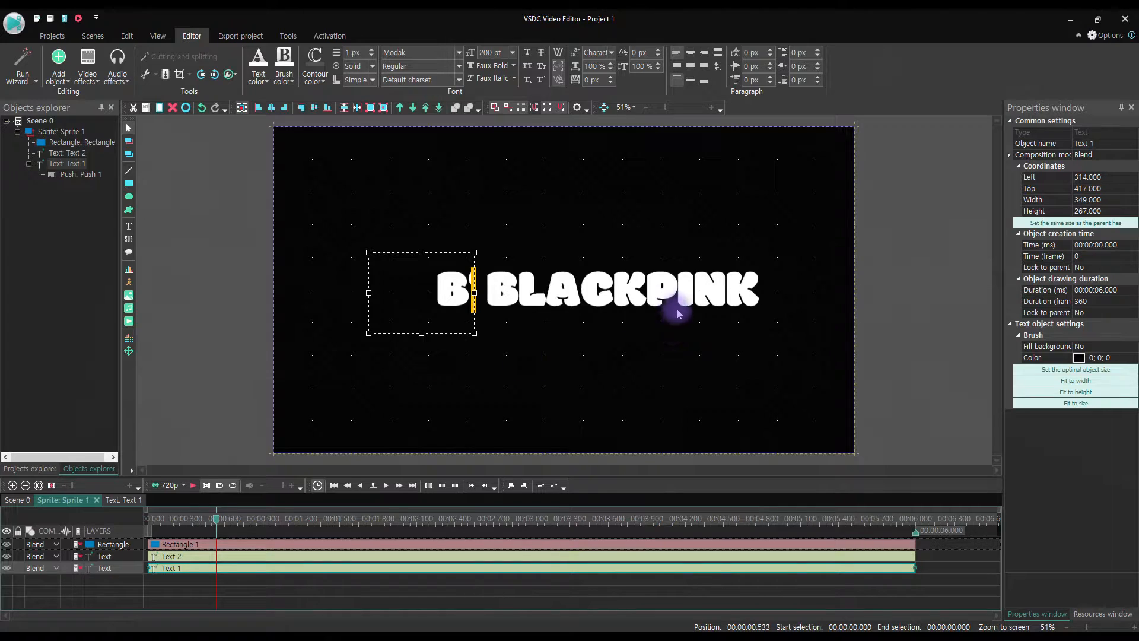
click(665, 293)
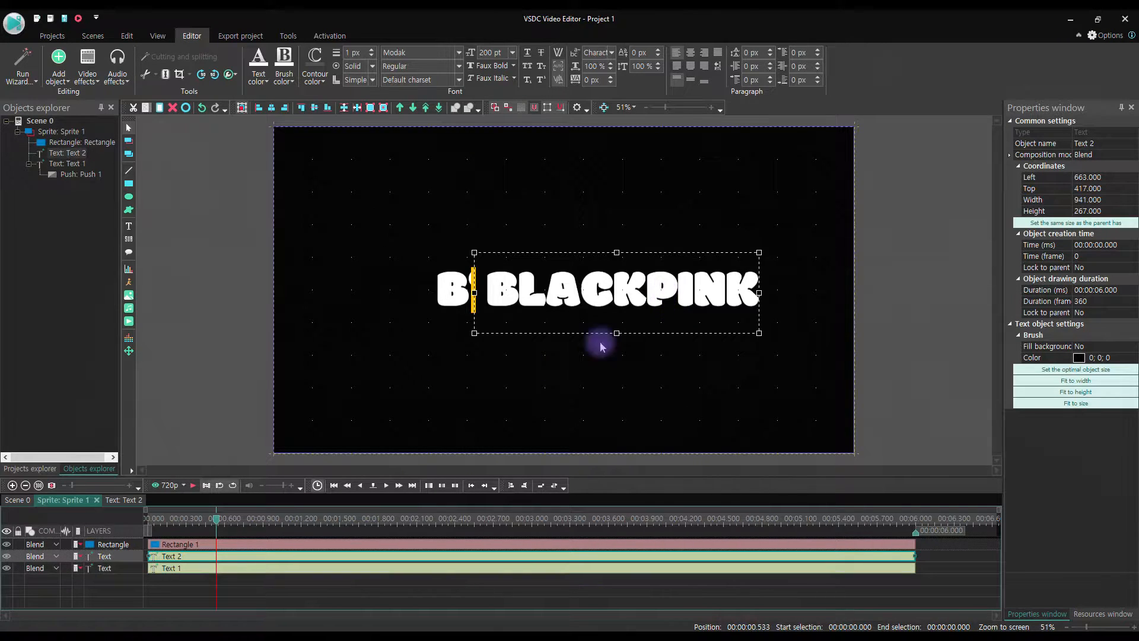
double_click(188, 562)
right_click(219, 396)
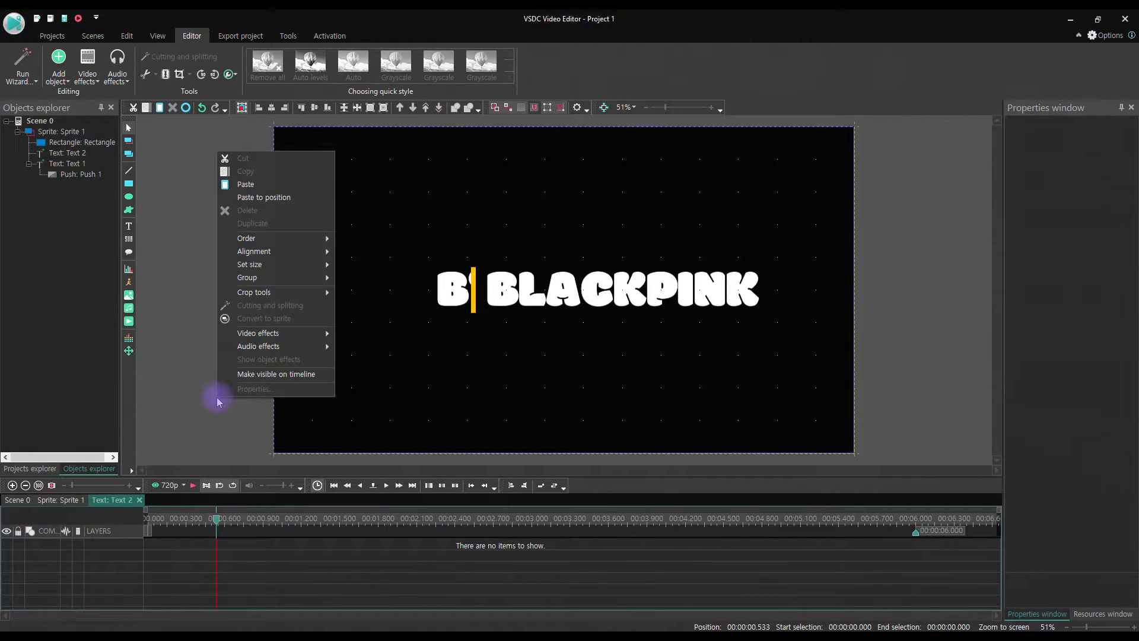
click(245, 183)
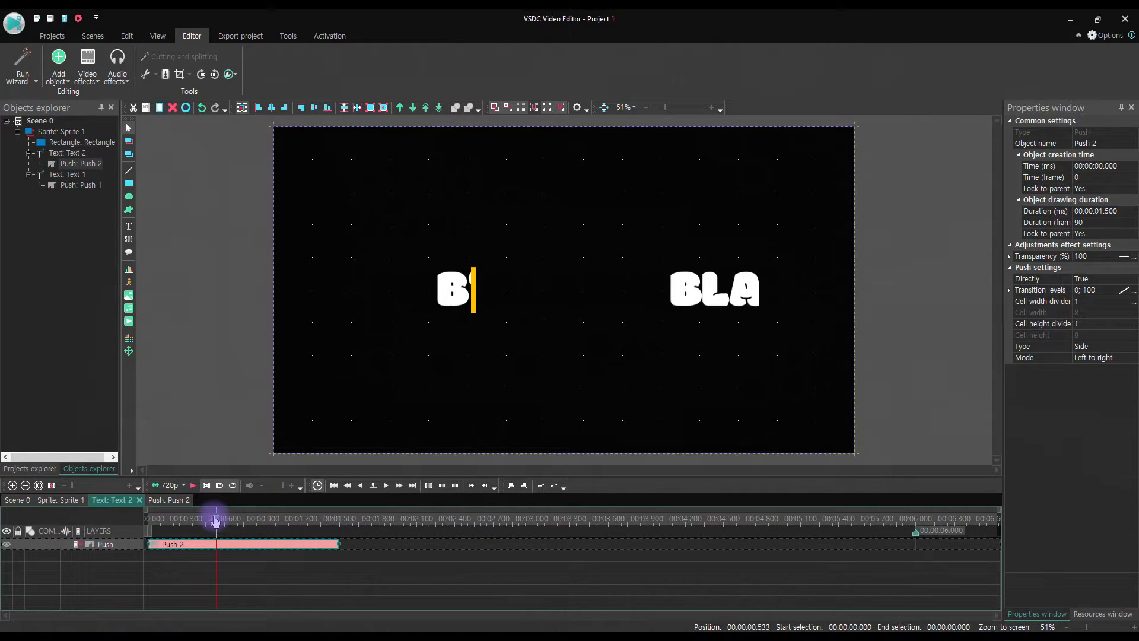
Step: Set the mode of the BLACKPINK text's Push effect to Right to left
drag(215, 521, 251, 521)
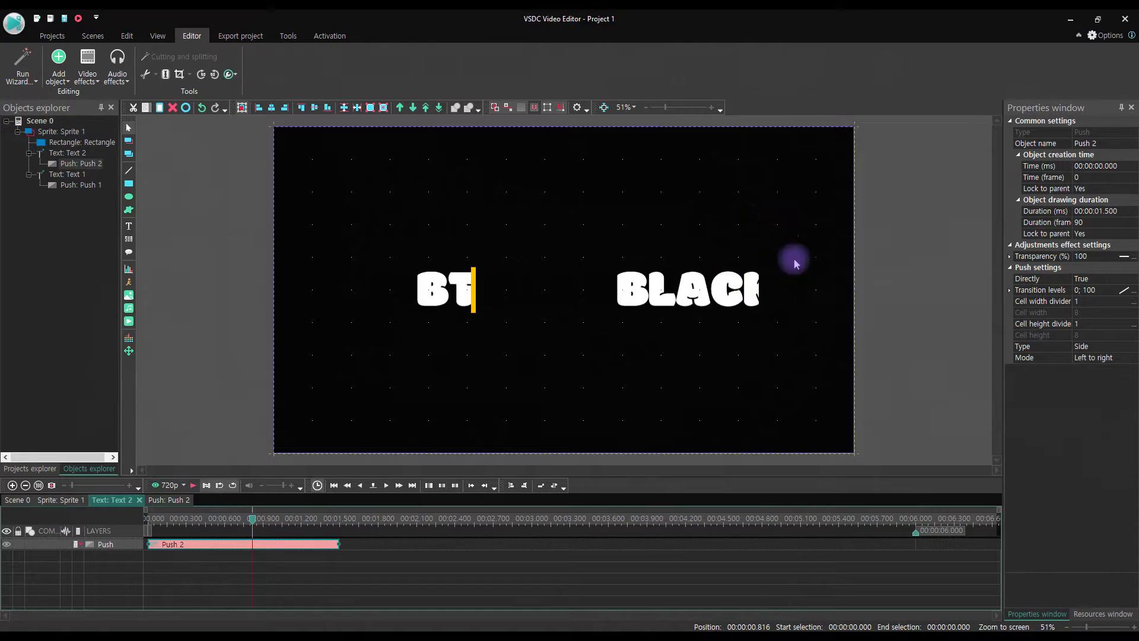
click(1103, 357)
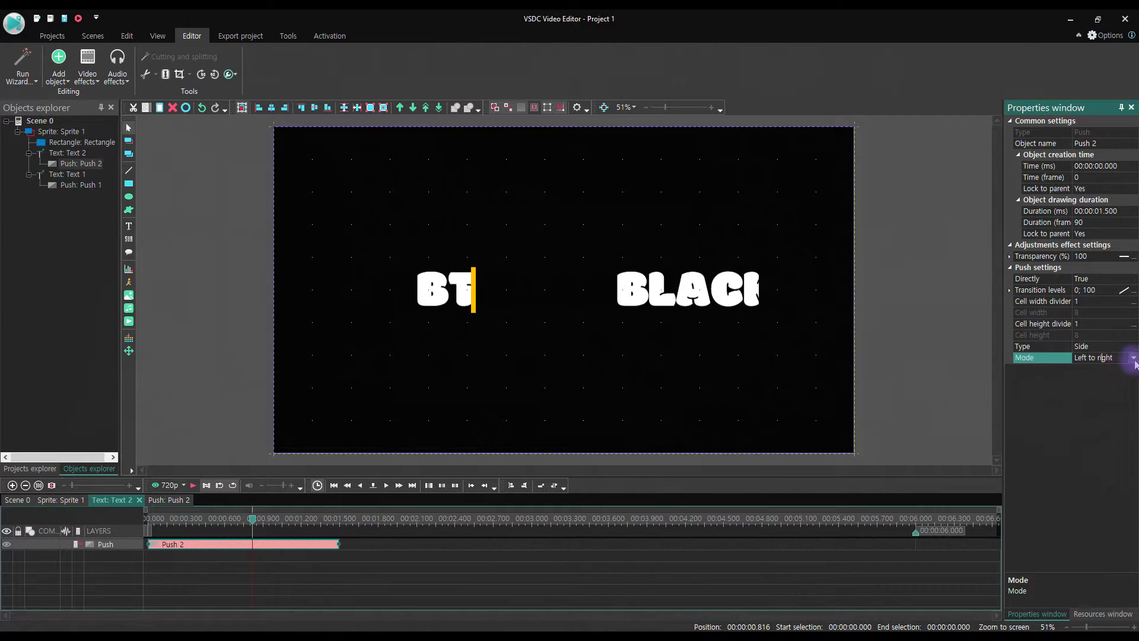
click(1133, 358)
click(1110, 370)
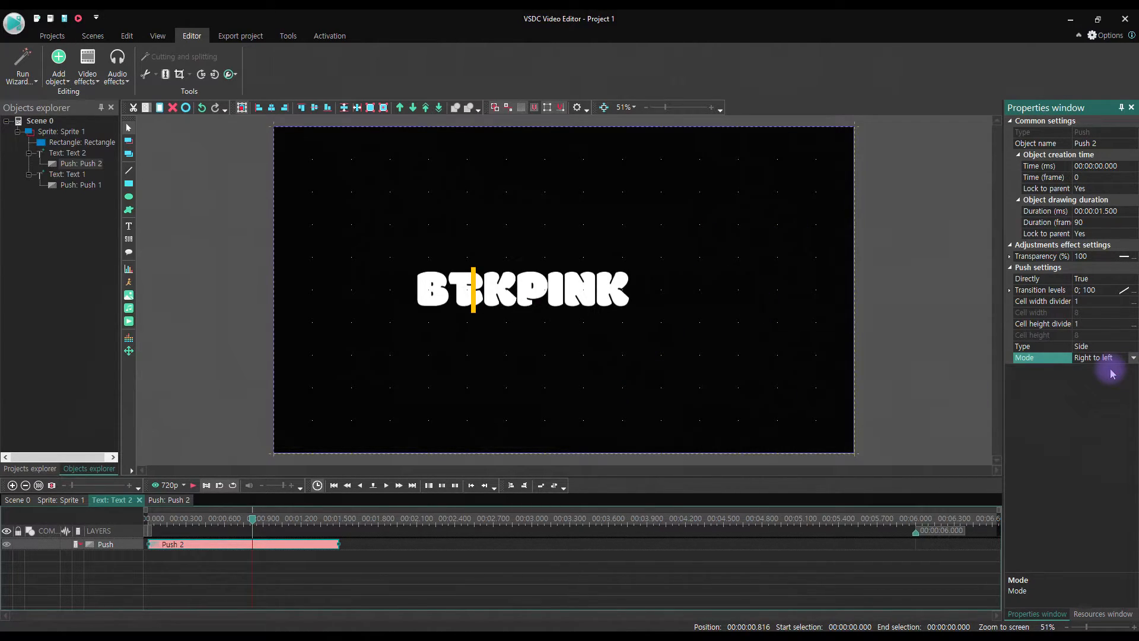
Step: Return to the sprite's timeline and preview both text push animations from the start
click(199, 423)
double_click(199, 423)
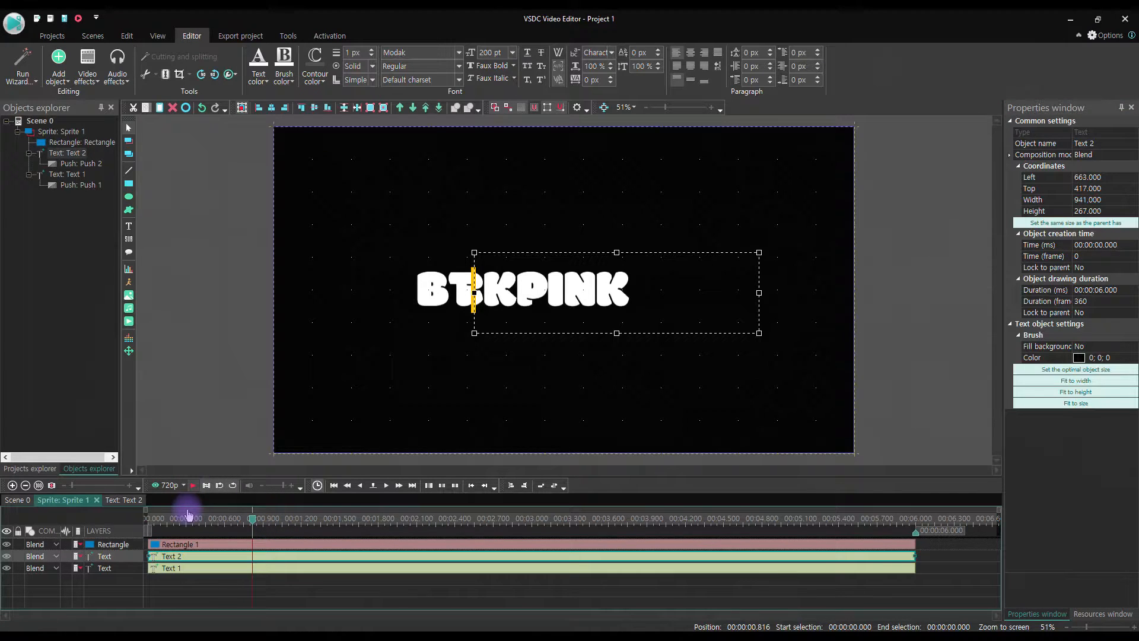
drag(254, 522, 132, 523)
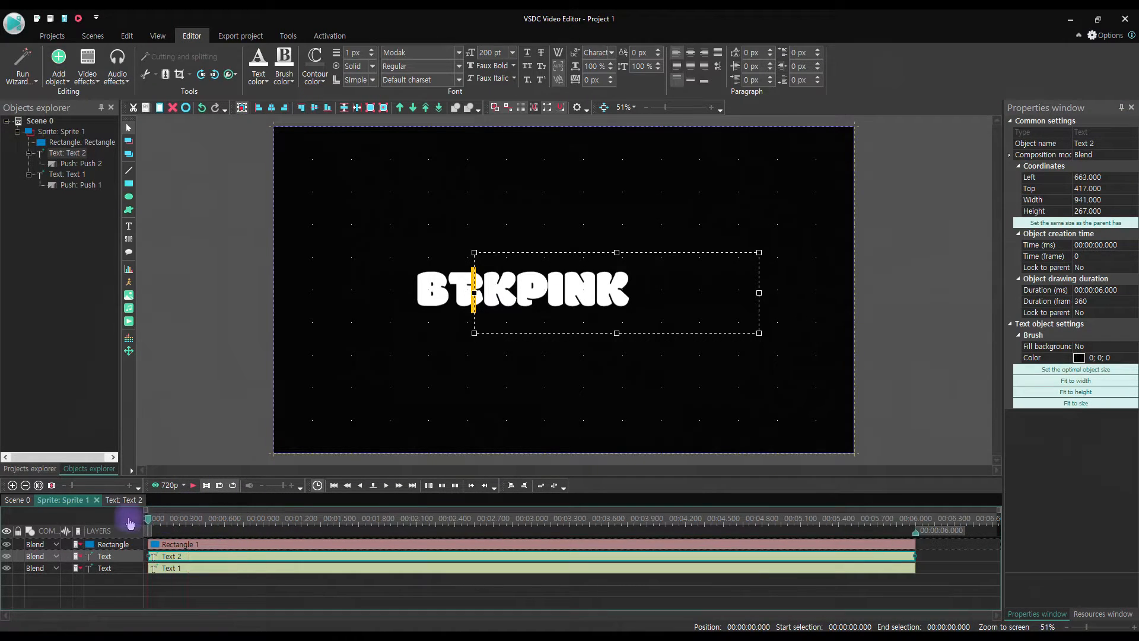
click(195, 487)
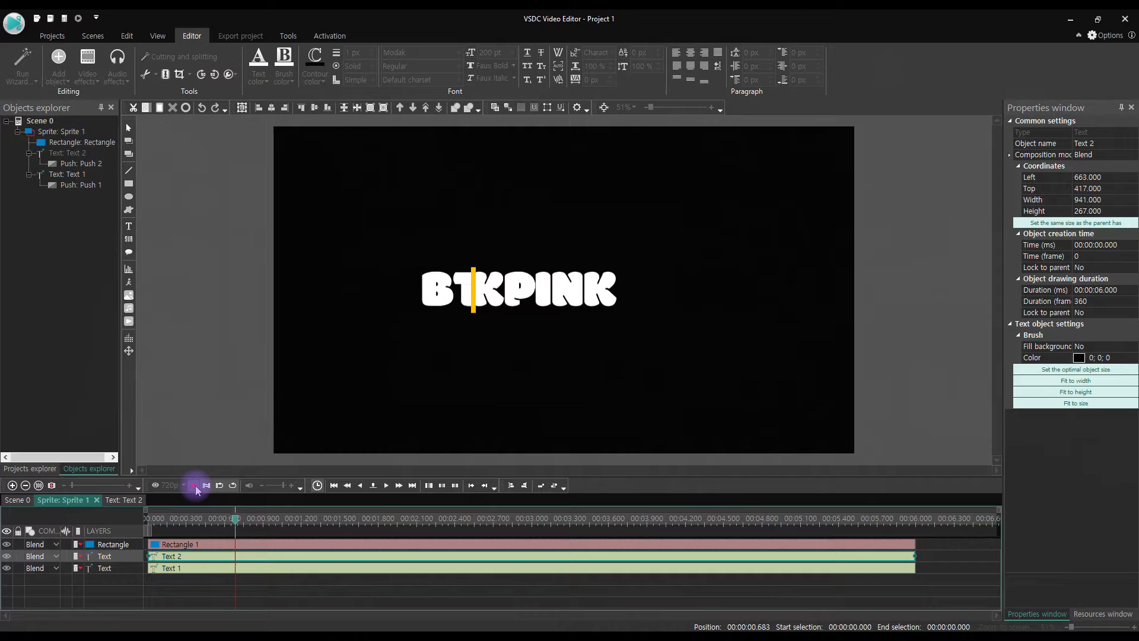
click(195, 486)
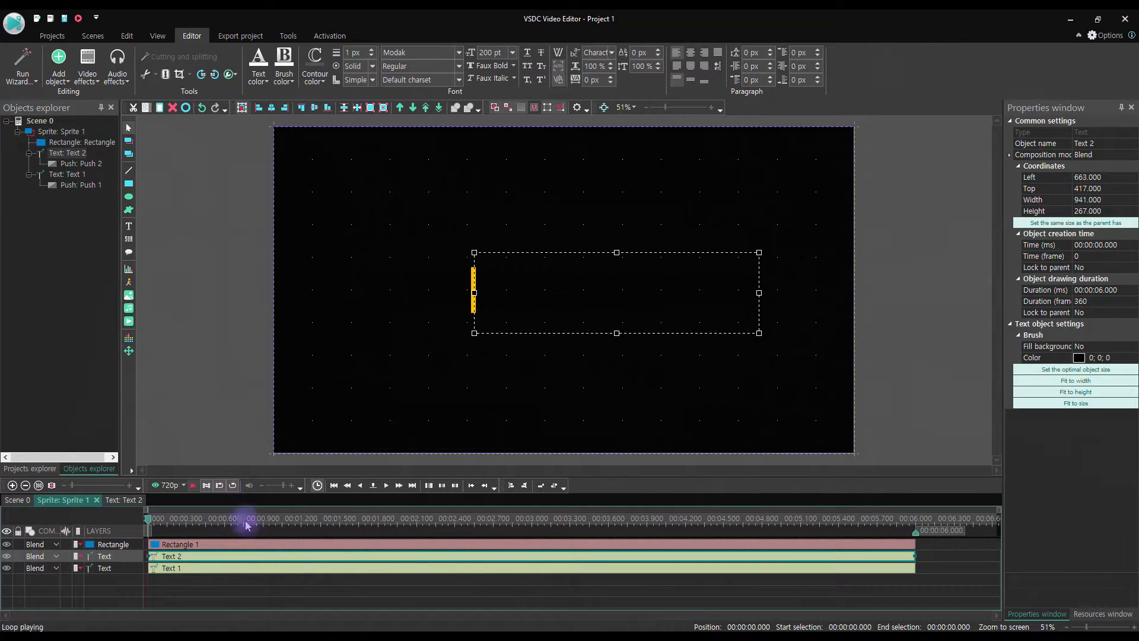
Step: Apply a Zoom transform to the divider rectangle, keeping the default whole parent duration position settings
click(252, 545)
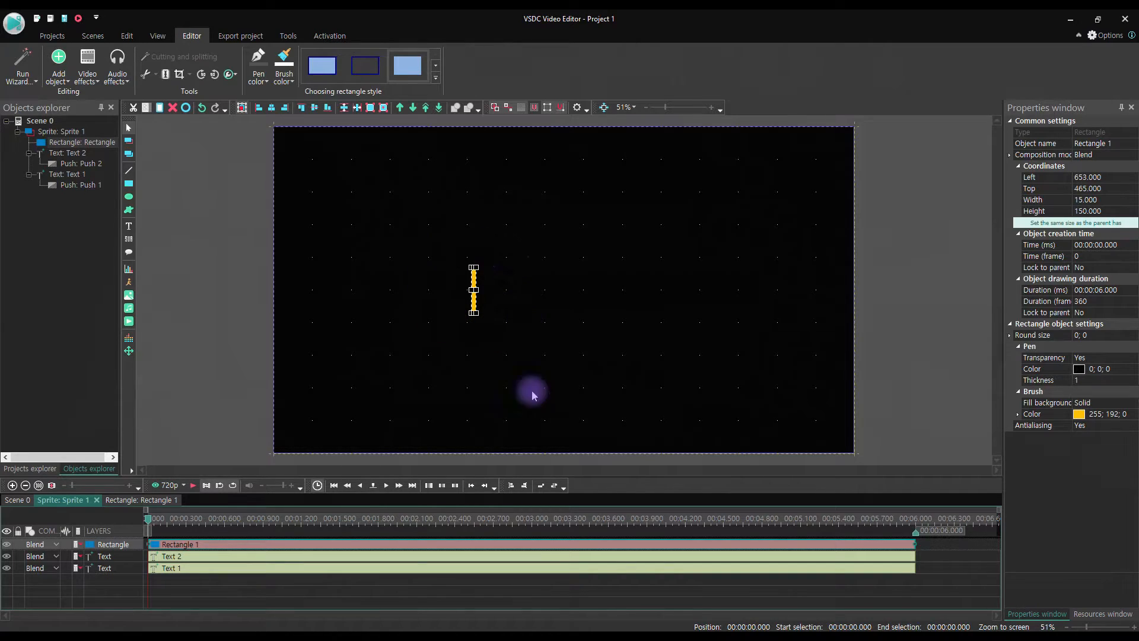
right_click(298, 547)
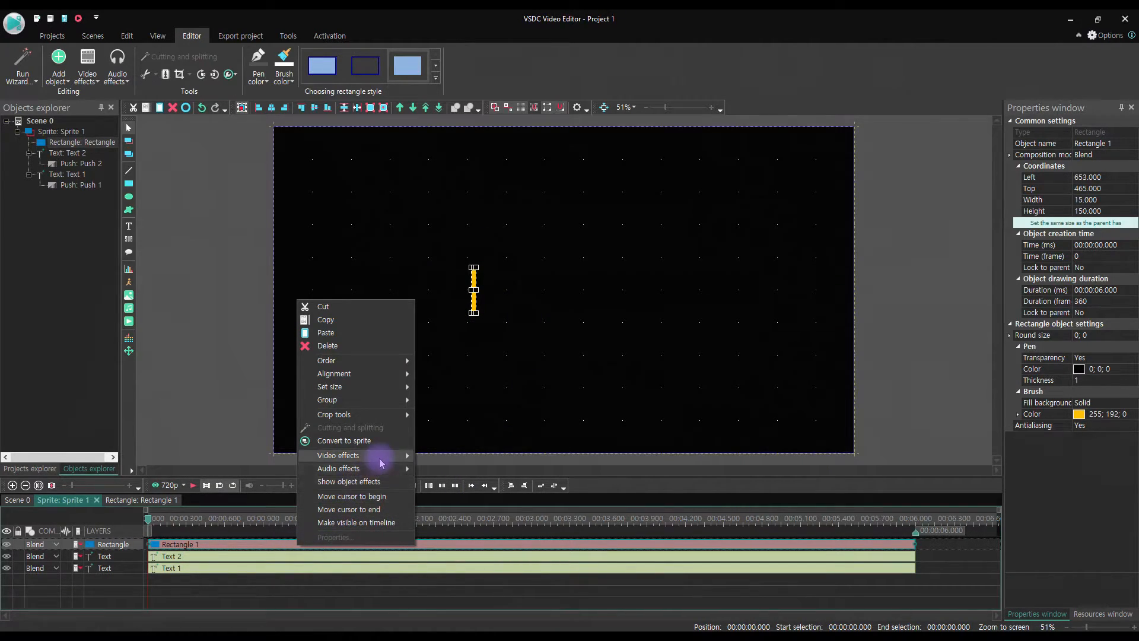
mouse_move(370, 456)
mouse_move(481, 499)
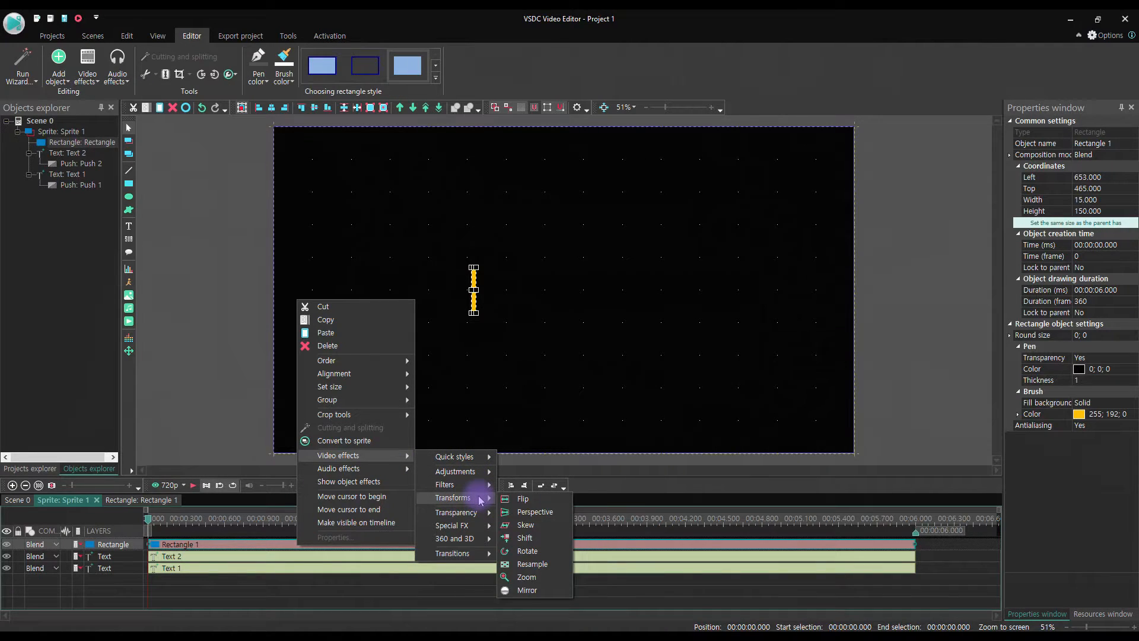
click(530, 577)
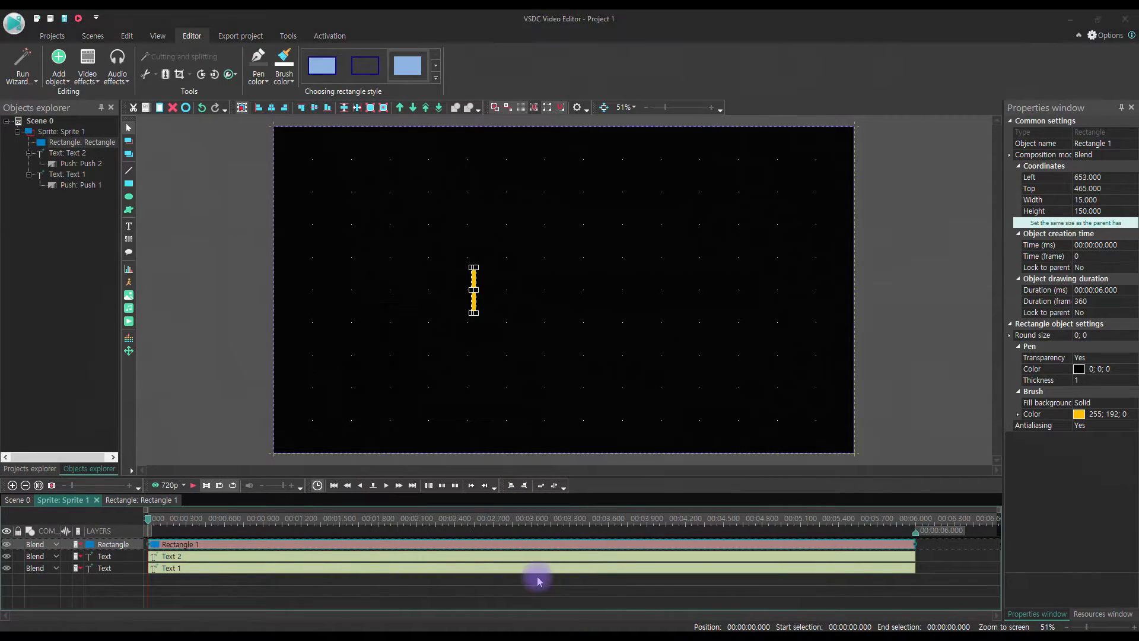
click(604, 320)
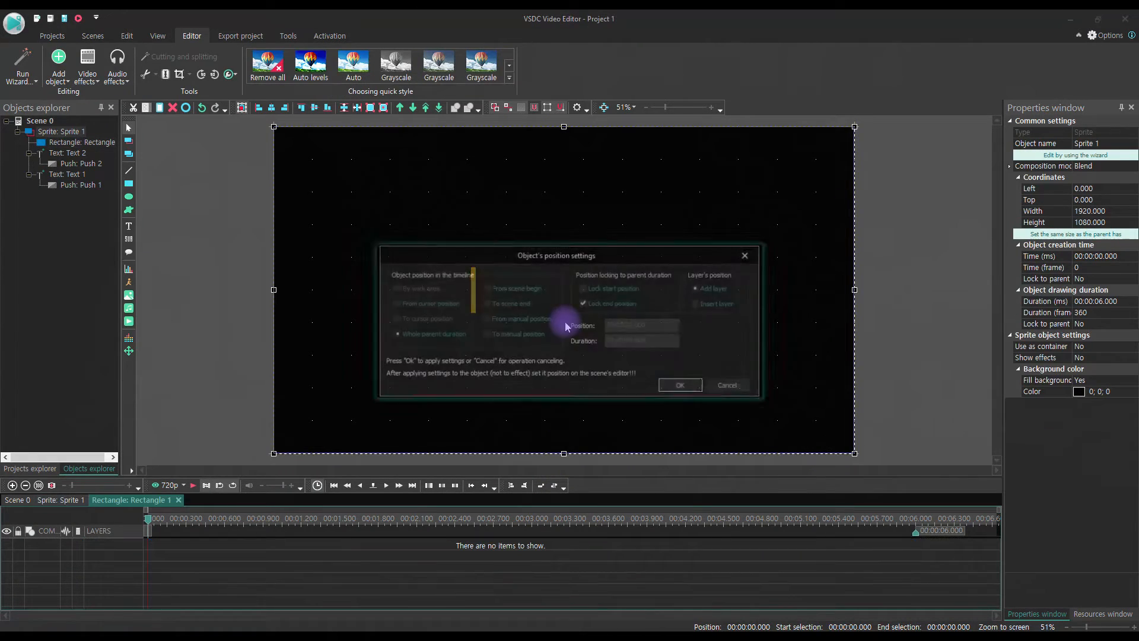
click(682, 385)
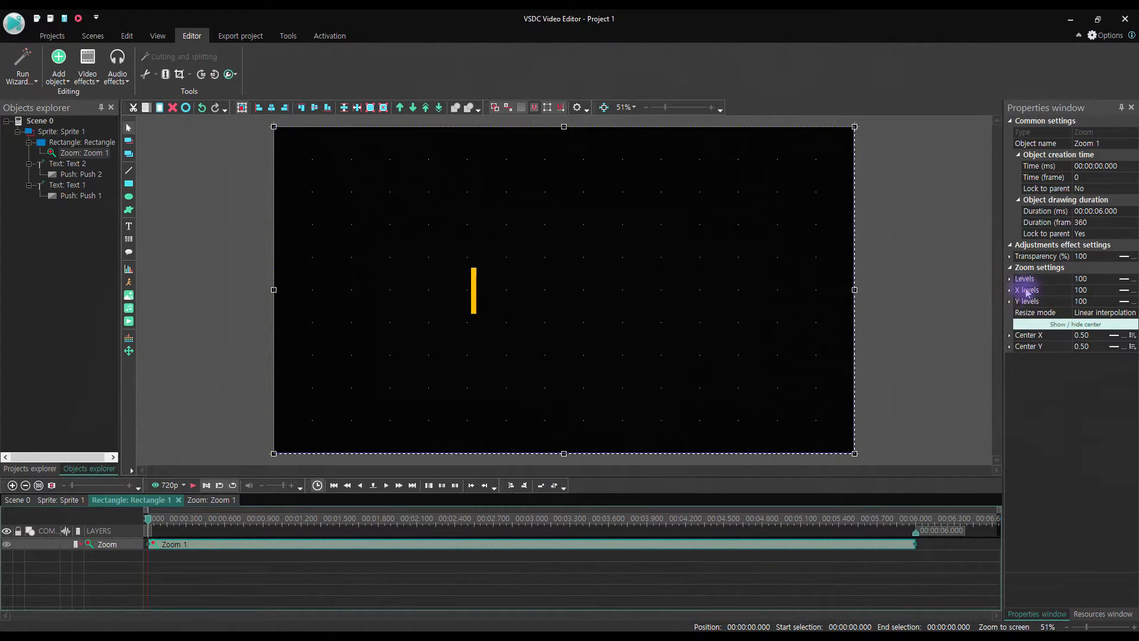
Step: Open the Zoom effect's Y levels as an editable curve and lower its starting point to 0
click(1124, 303)
click(1134, 302)
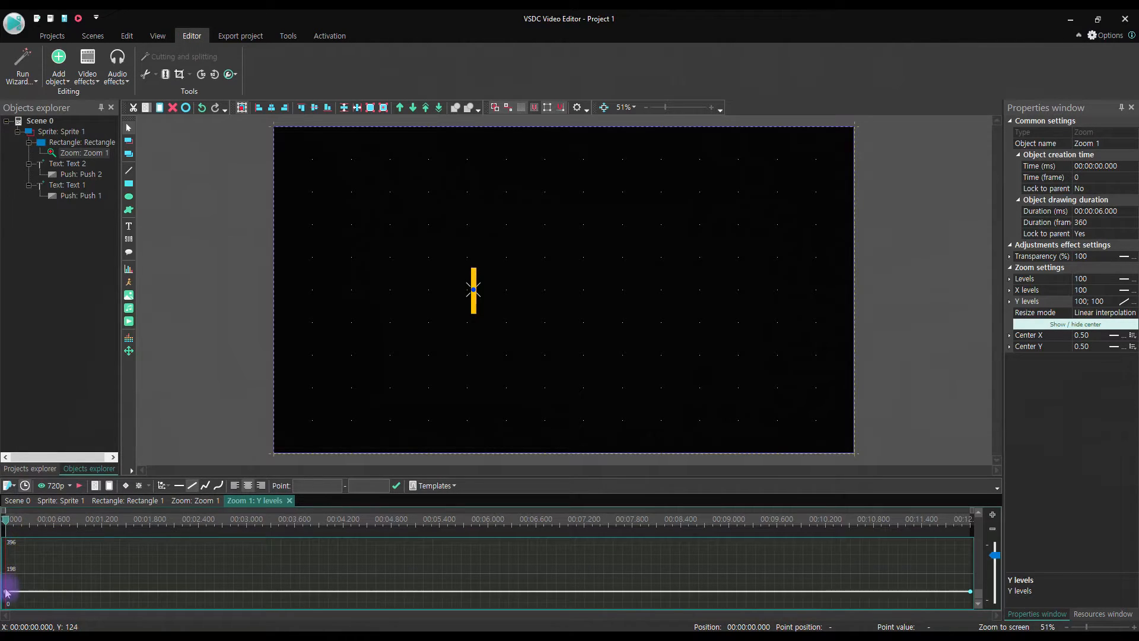
drag(6, 591, 6, 605)
Step: Add a point to the Y levels curve at 00:00:01.600 and set its value to 500
drag(7, 523, 264, 509)
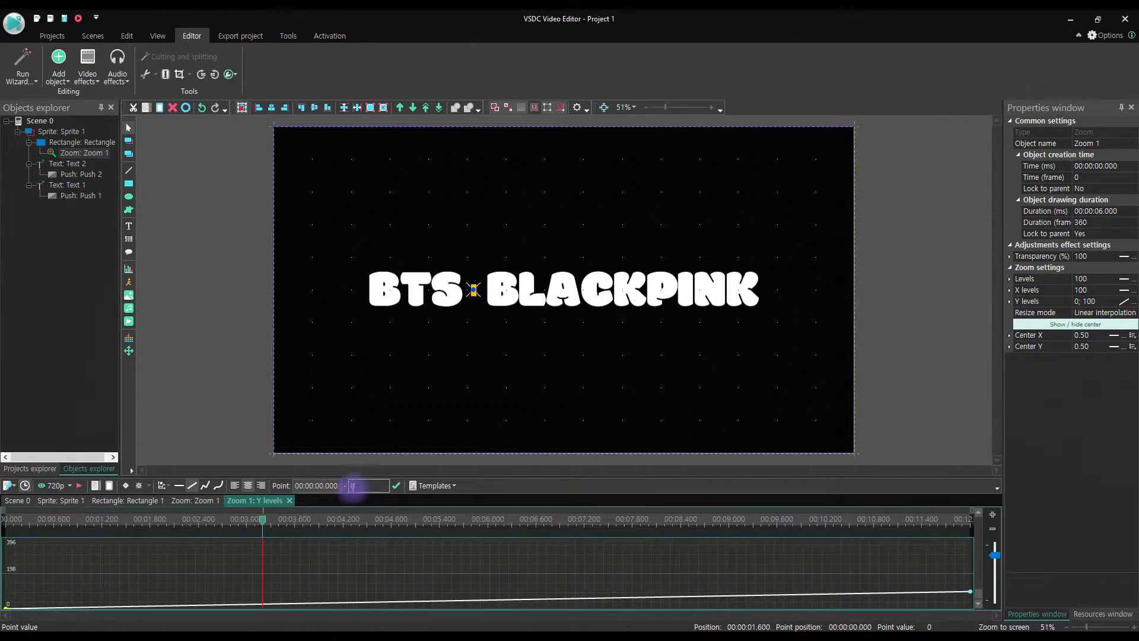
click(263, 605)
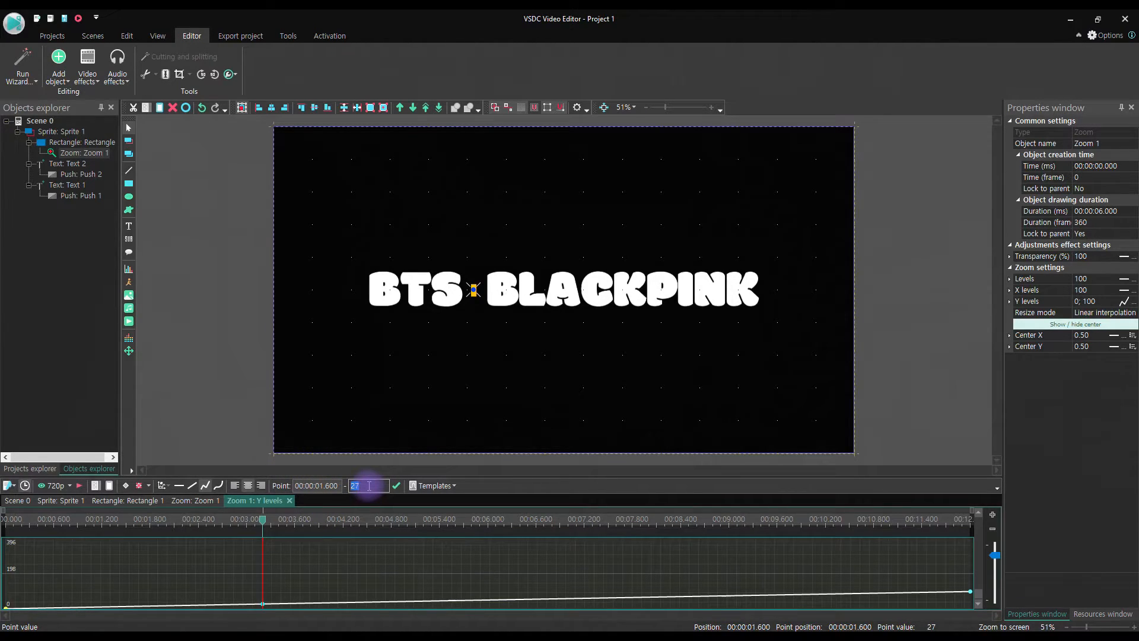
key(BackSpace)
text(500)
key(Return)
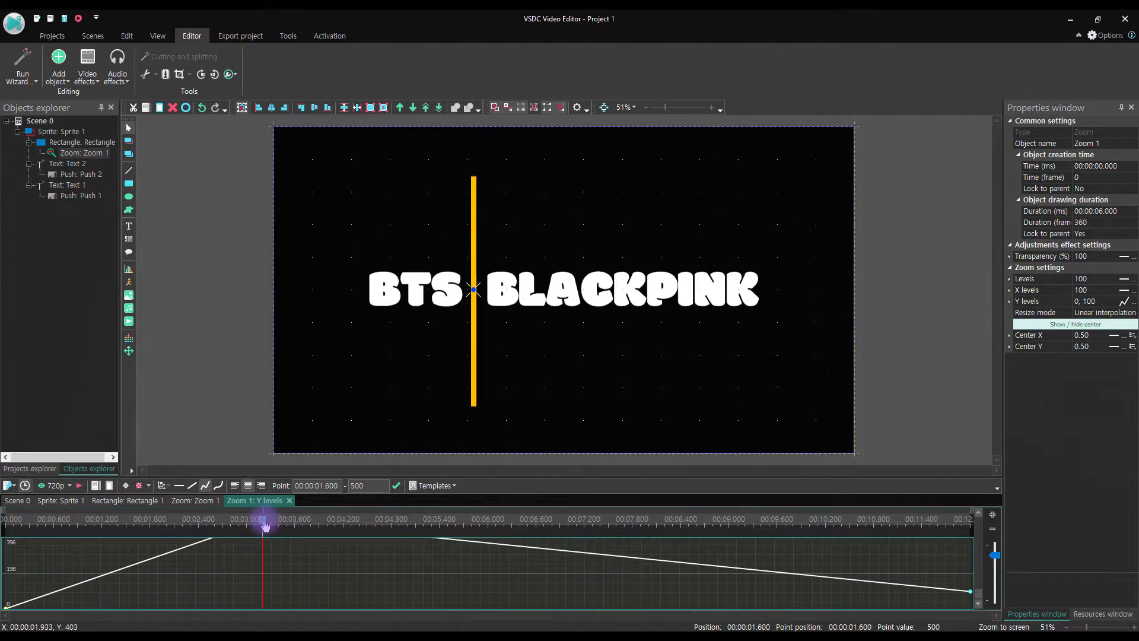
Step: Add another point to the Y levels curve at 00:00:03.000 and set its value to 100
drag(264, 524, 485, 520)
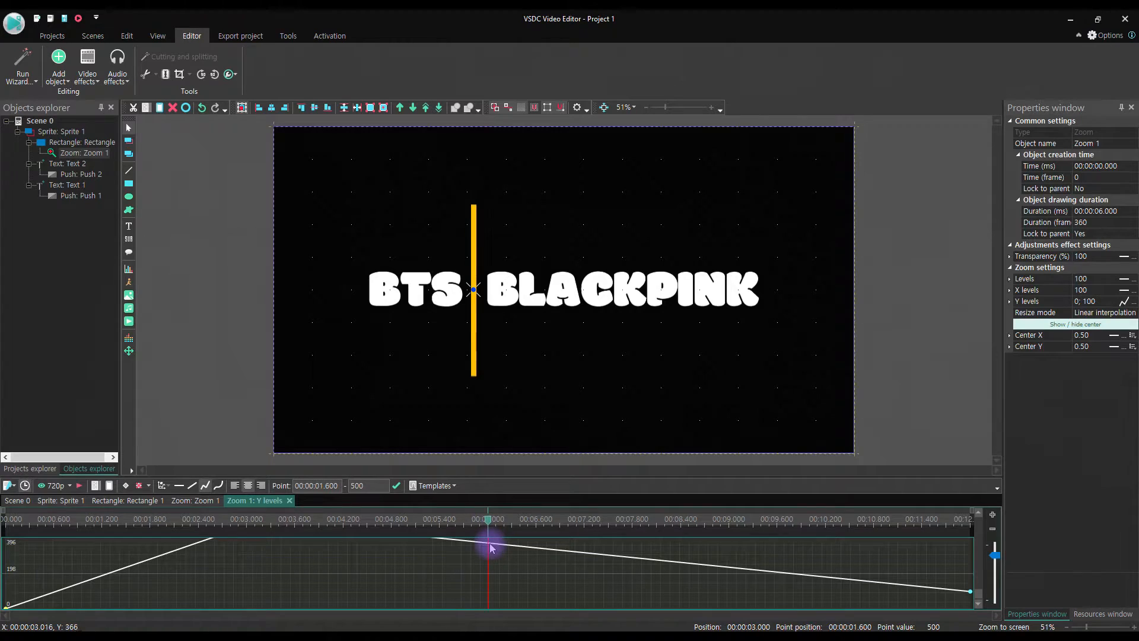
double_click(488, 543)
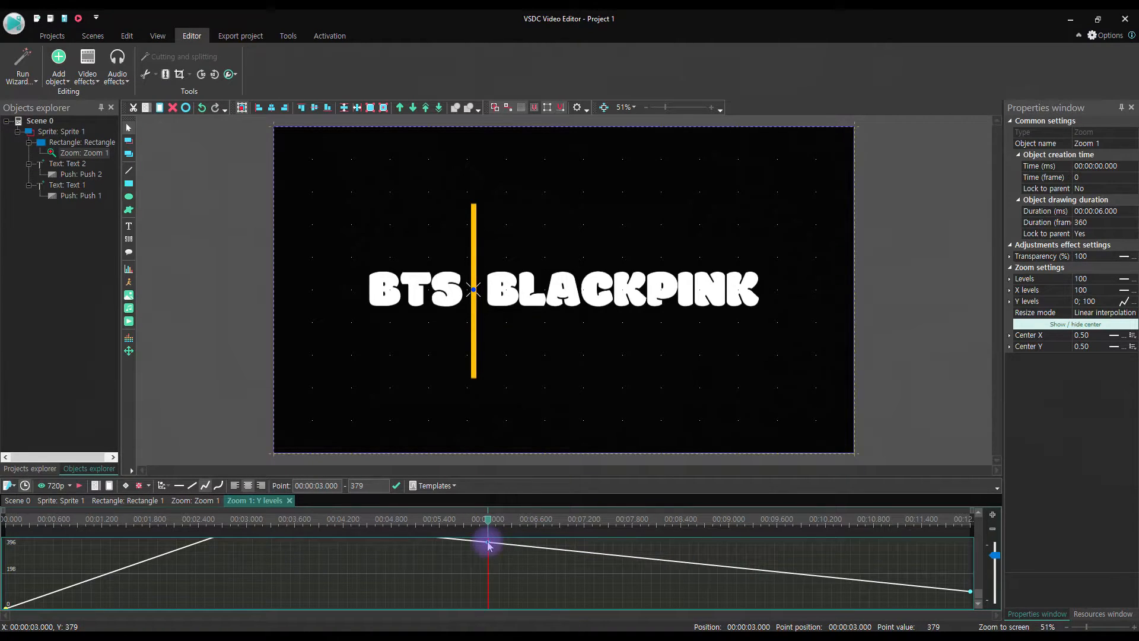
double_click(372, 484)
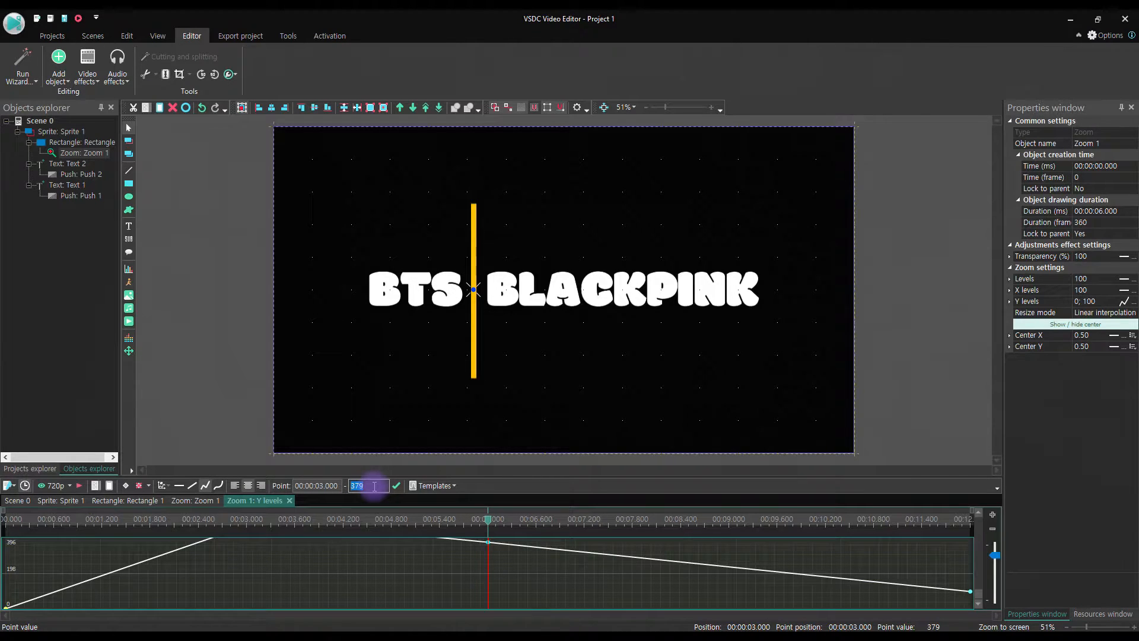
text(100)
key(Return)
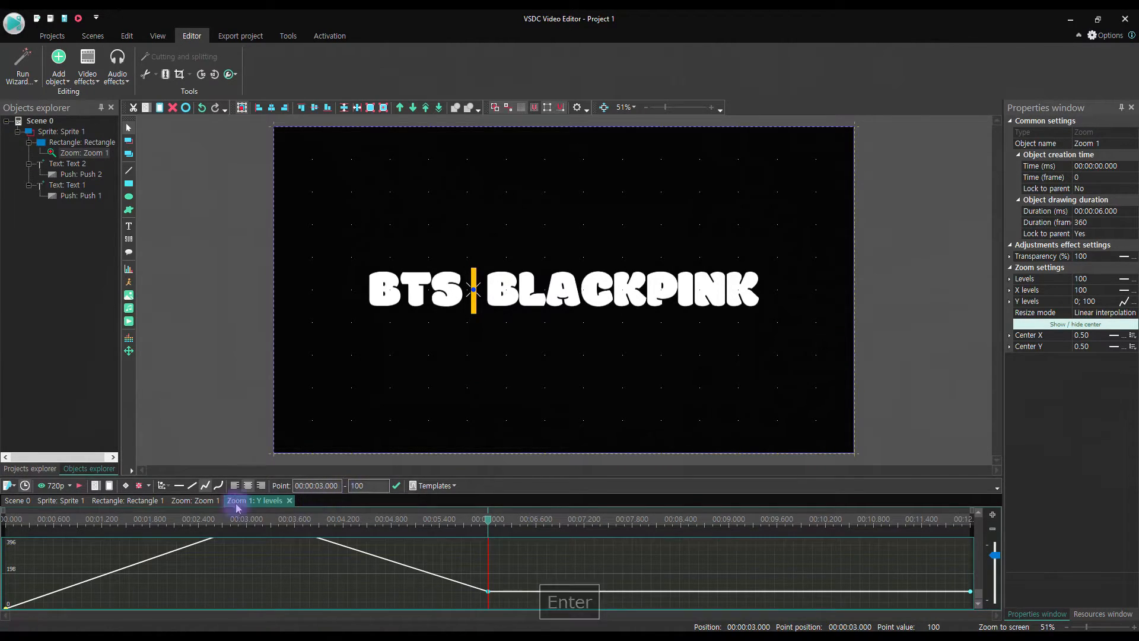
Step: Leave the Y levels curve and preview the divider's zoom together with the text animations
click(187, 427)
click(173, 522)
click(192, 485)
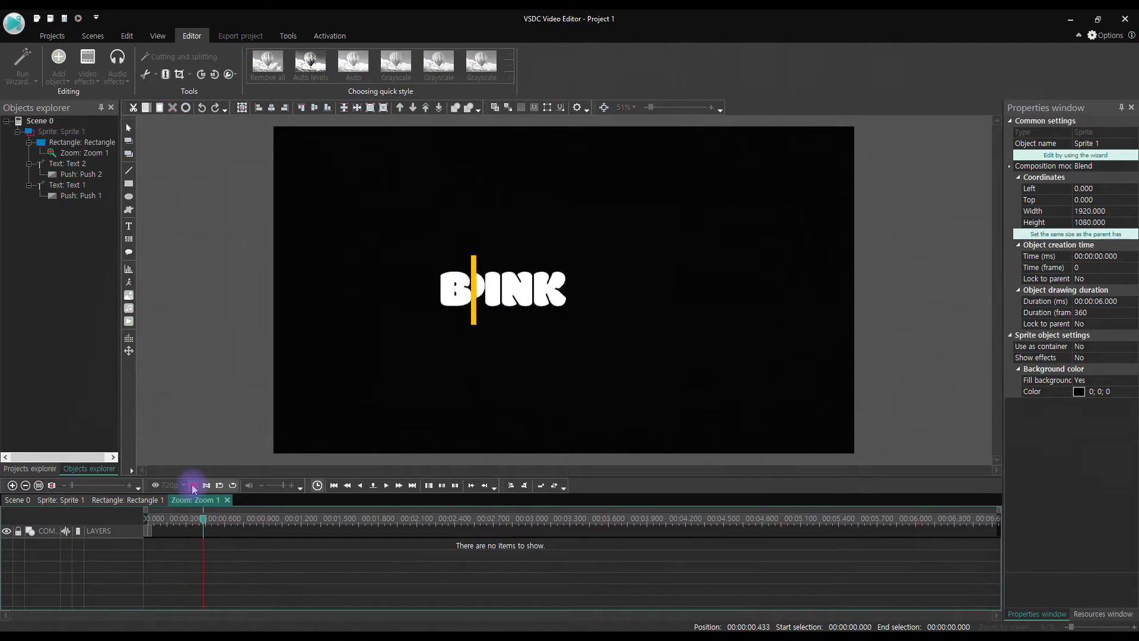
click(192, 485)
Step: Place the playhead at 00:00:00.250 and shift both text layers in the sprite's timeline to start there
click(169, 519)
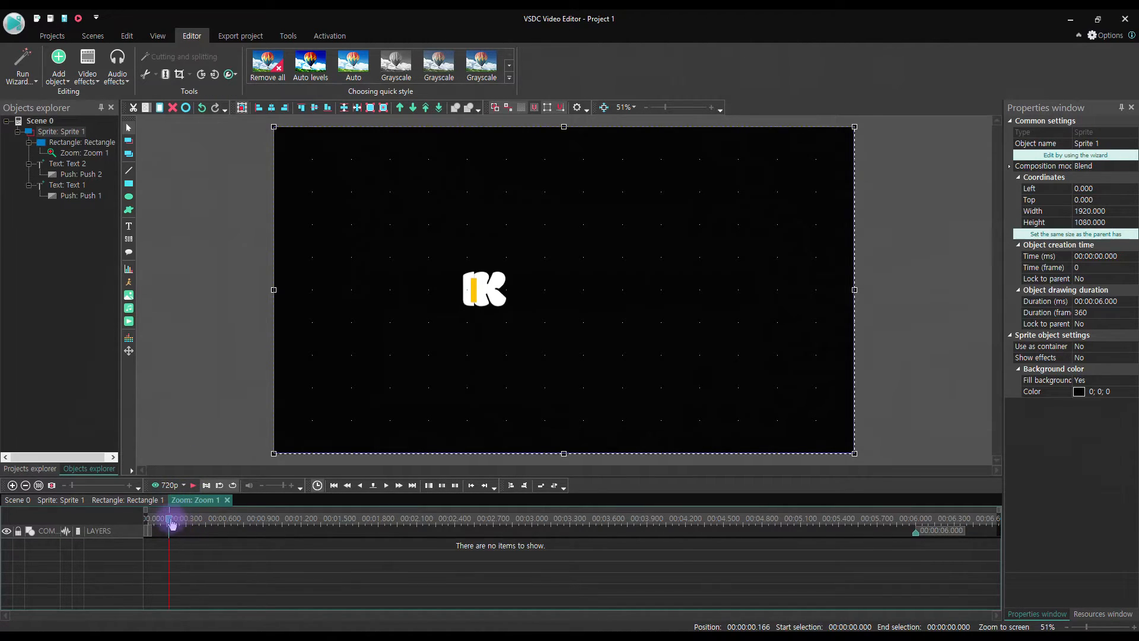
drag(173, 522, 180, 522)
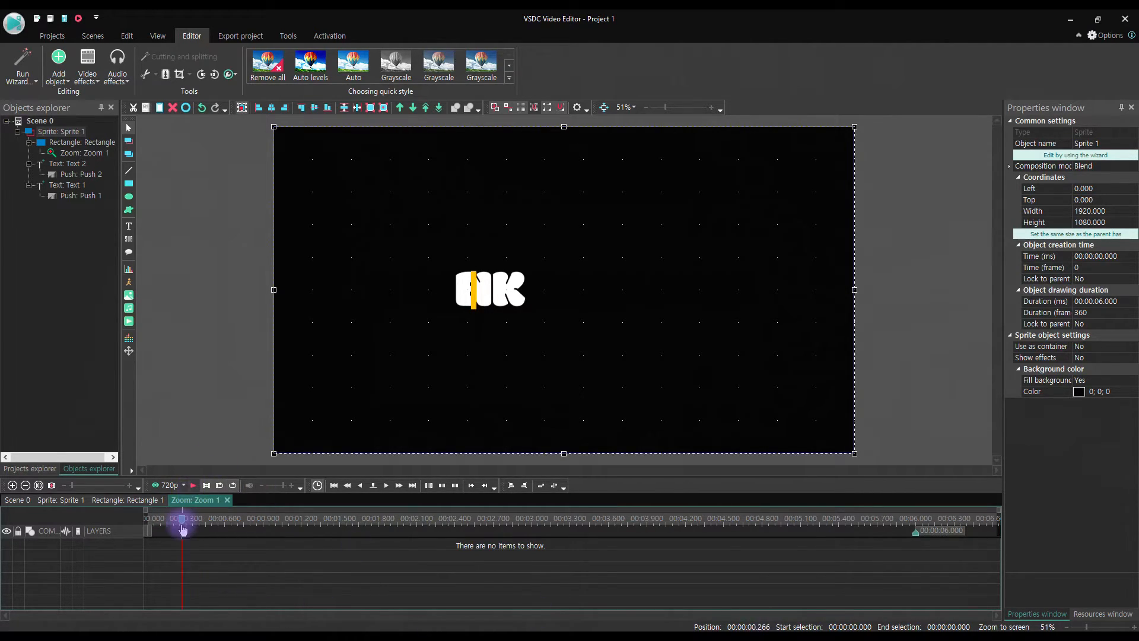
key(Left)
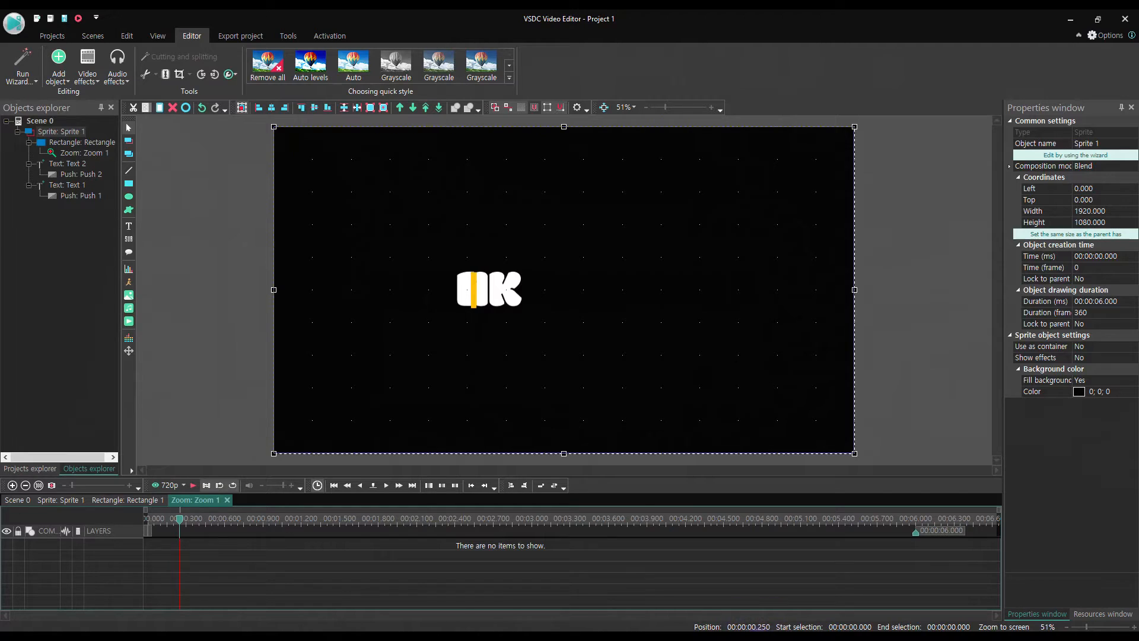
double_click(174, 406)
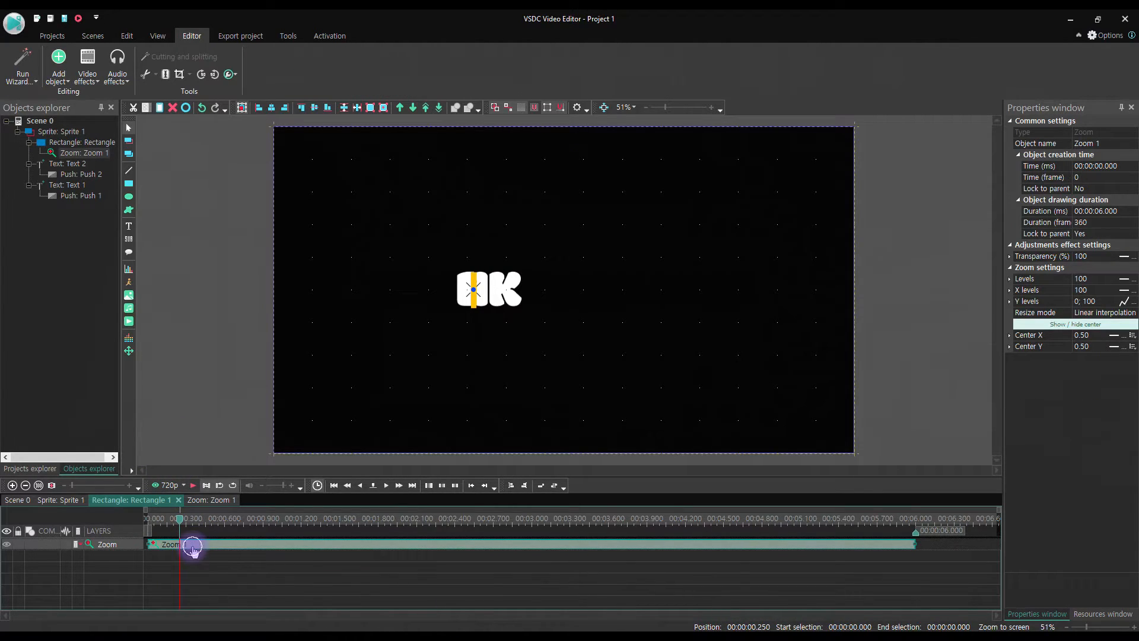
double_click(190, 544)
double_click(193, 440)
double_click(192, 440)
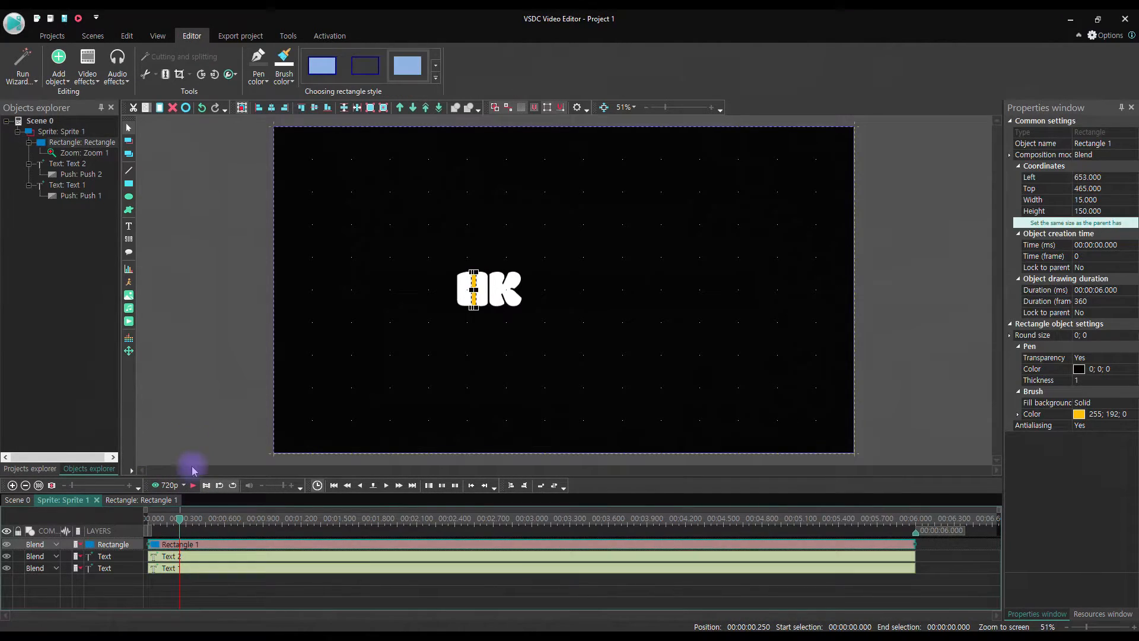
drag(196, 576, 241, 570)
Step: Shorten the Push transition on the BTS text so it ends at 00:00:01.500 in the sprite's timeline
double_click(240, 568)
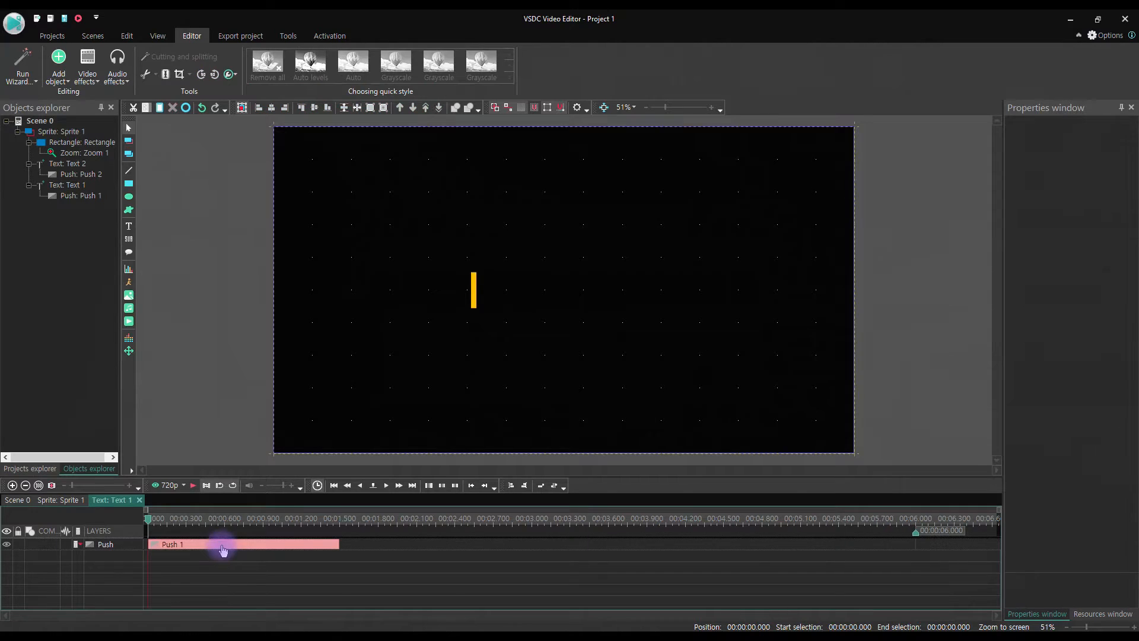
click(223, 547)
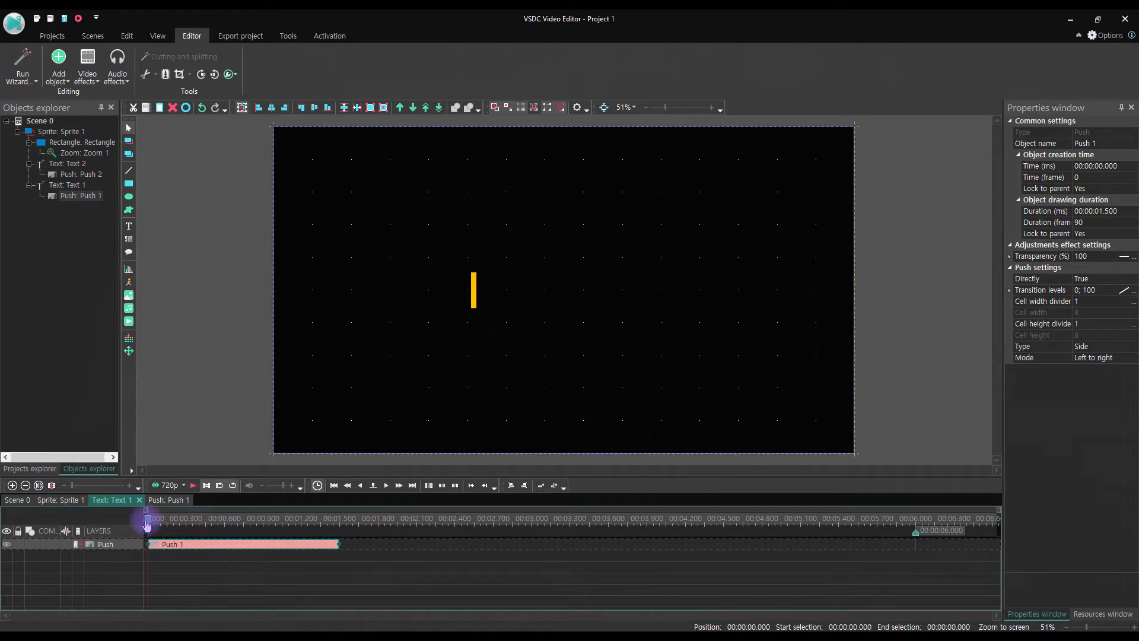
drag(148, 522, 333, 519)
double_click(191, 439)
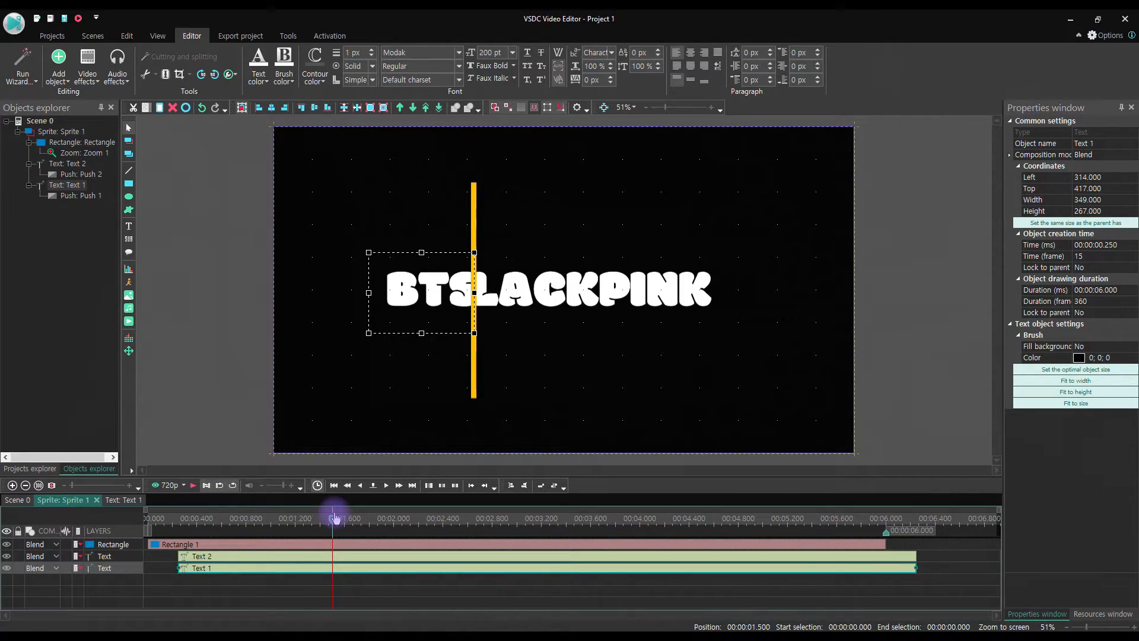
double_click(354, 567)
drag(339, 544, 309, 545)
double_click(223, 441)
Step: Shorten the Push transition on the BLACKPINK text to end at 00:00:01.500 of the sprite and return the playhead to the start
double_click(320, 556)
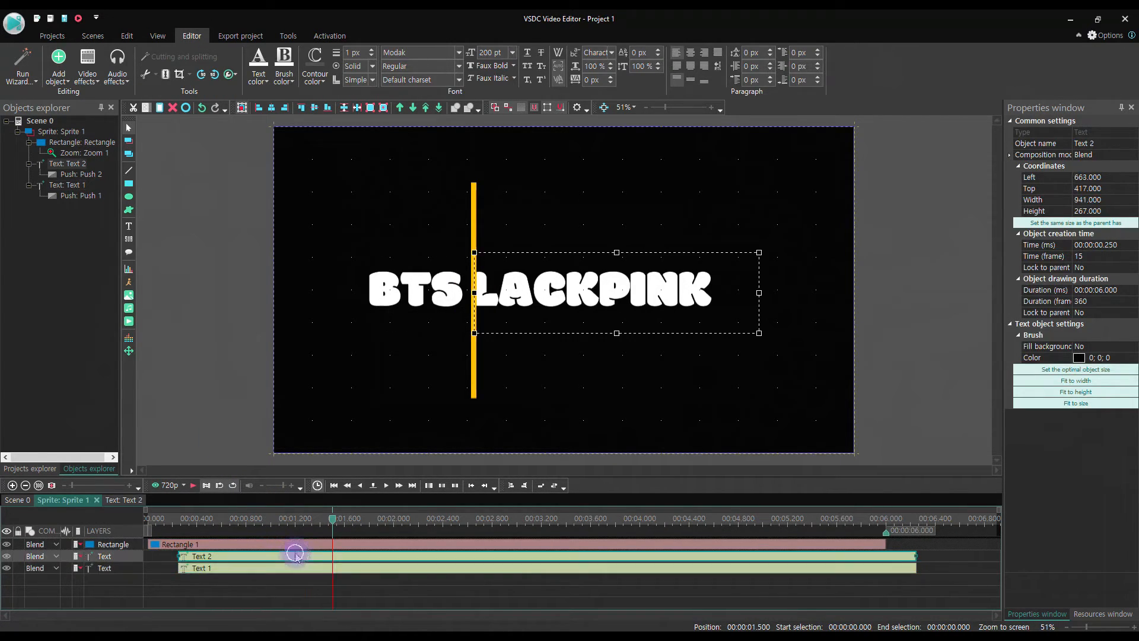
drag(338, 543, 147, 522)
double_click(237, 446)
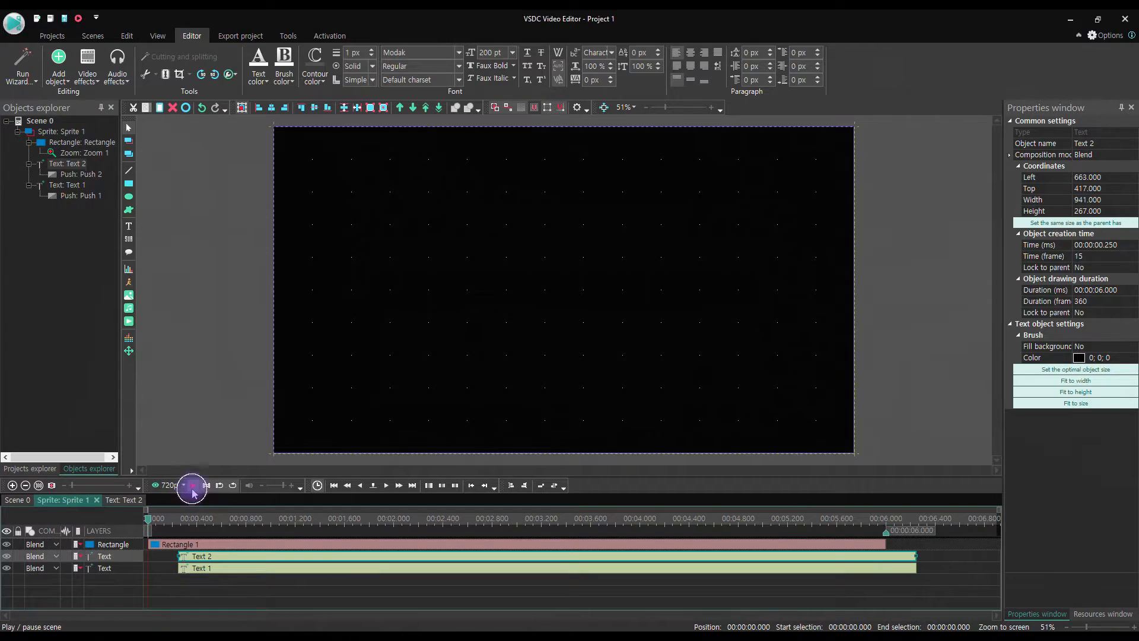
Step: Preview the sprite from the start to check the timing of both text reveals against the divider
click(194, 485)
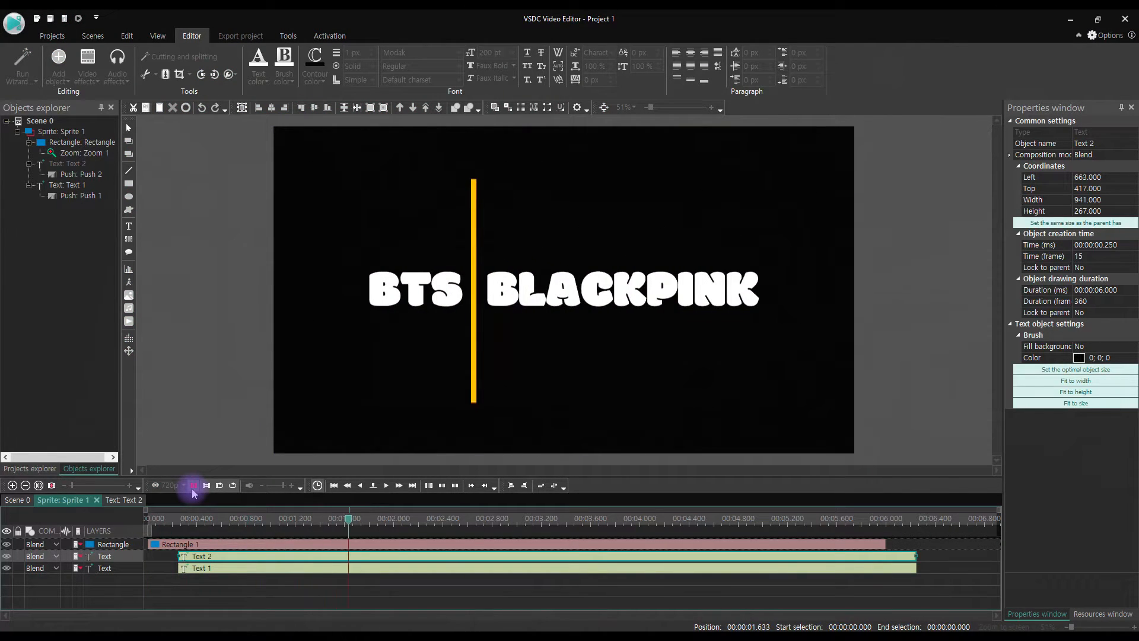
click(194, 485)
click(193, 485)
click(193, 486)
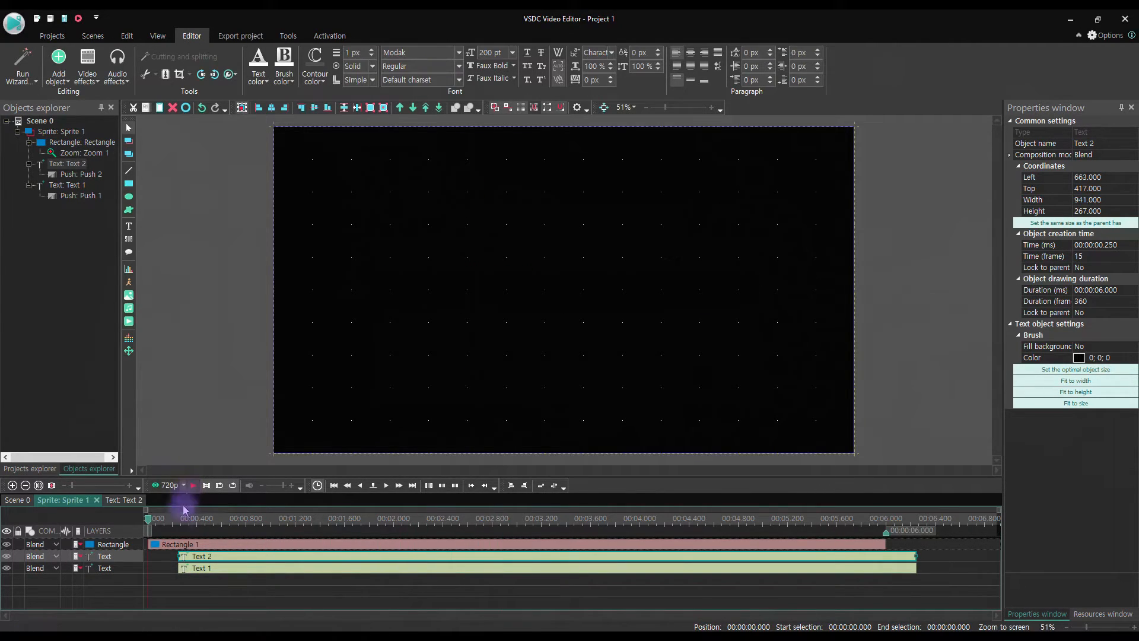
Step: Return to the main scene and keep the sprite's Use as container option set to No
double_click(188, 445)
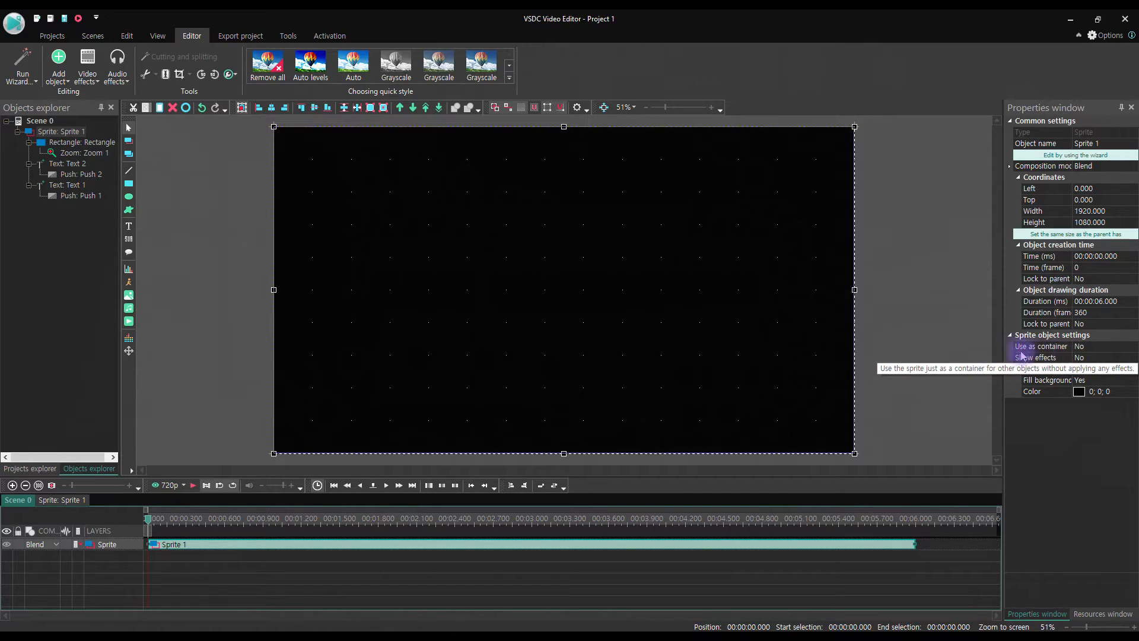
click(1108, 347)
click(1133, 347)
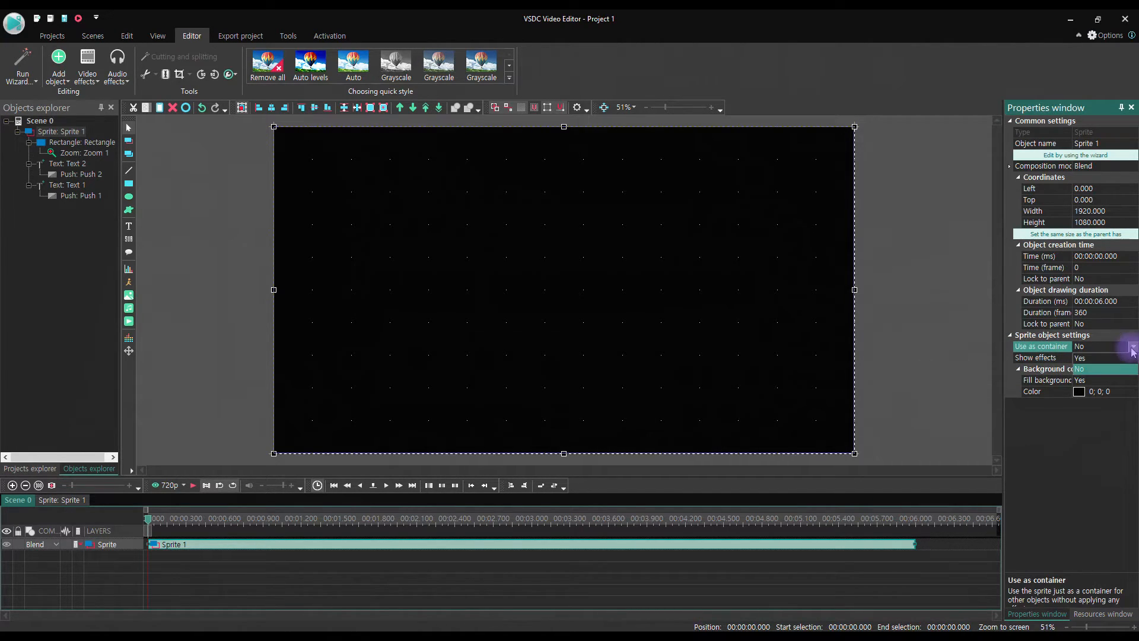
click(1100, 369)
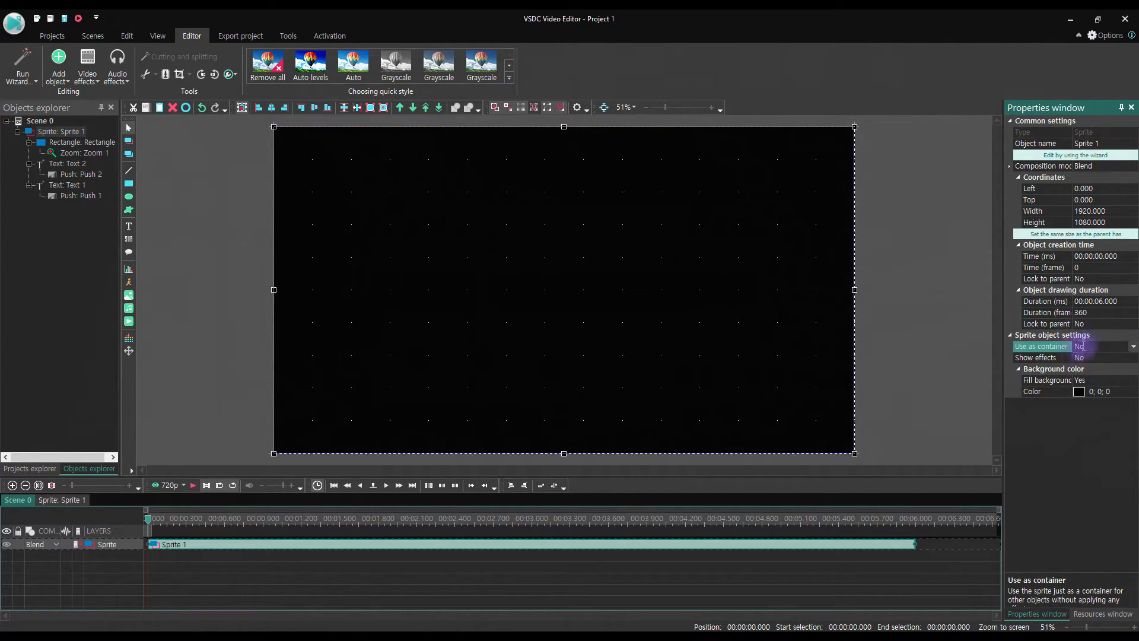
Step: Apply a Rotate transform effect to the sprite over the whole parent duration with its end position locked
right_click(306, 544)
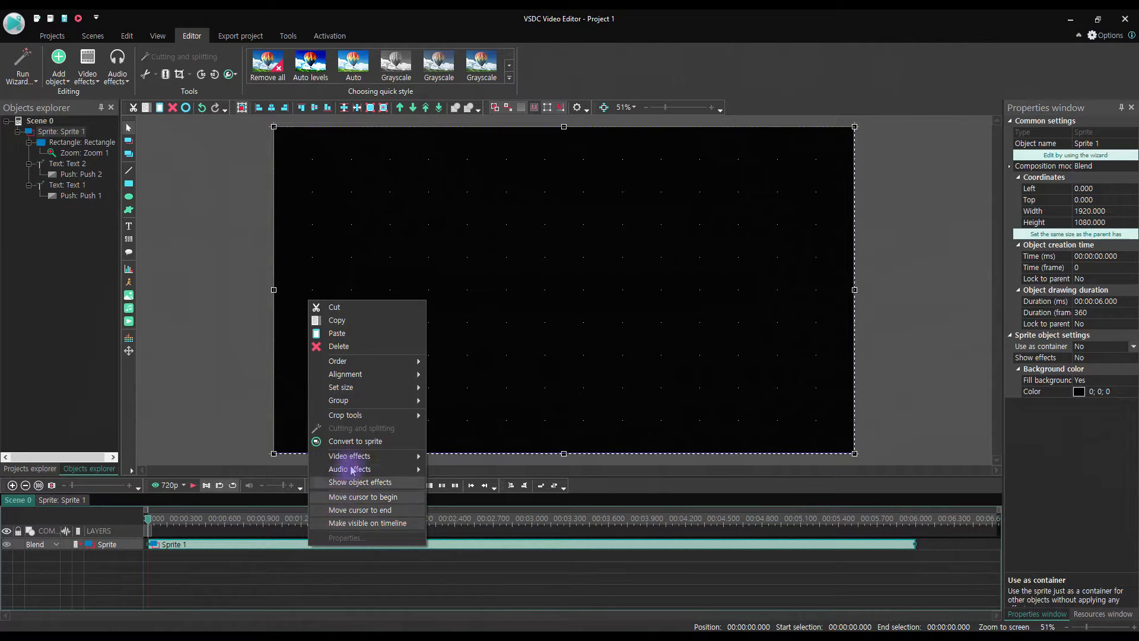
mouse_move(368, 456)
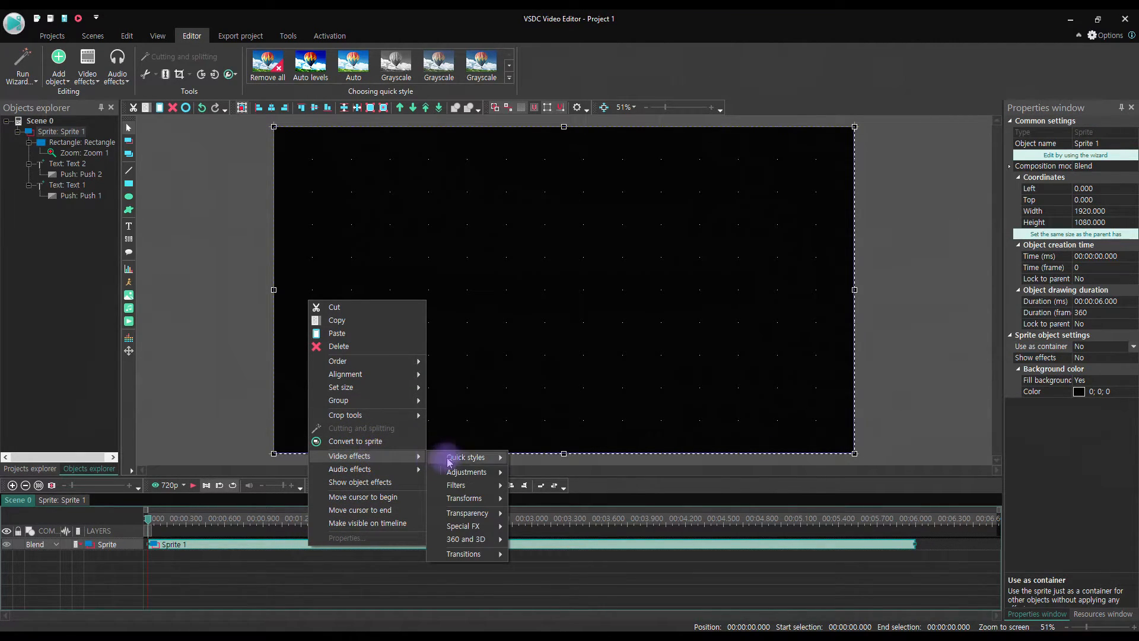
mouse_move(475, 497)
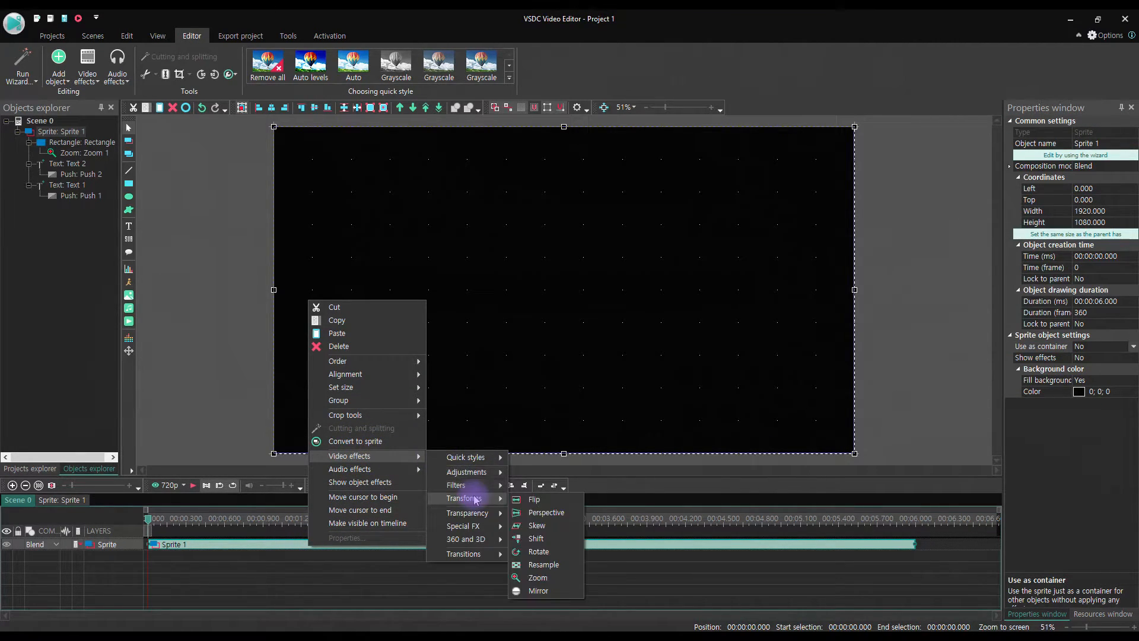
click(541, 552)
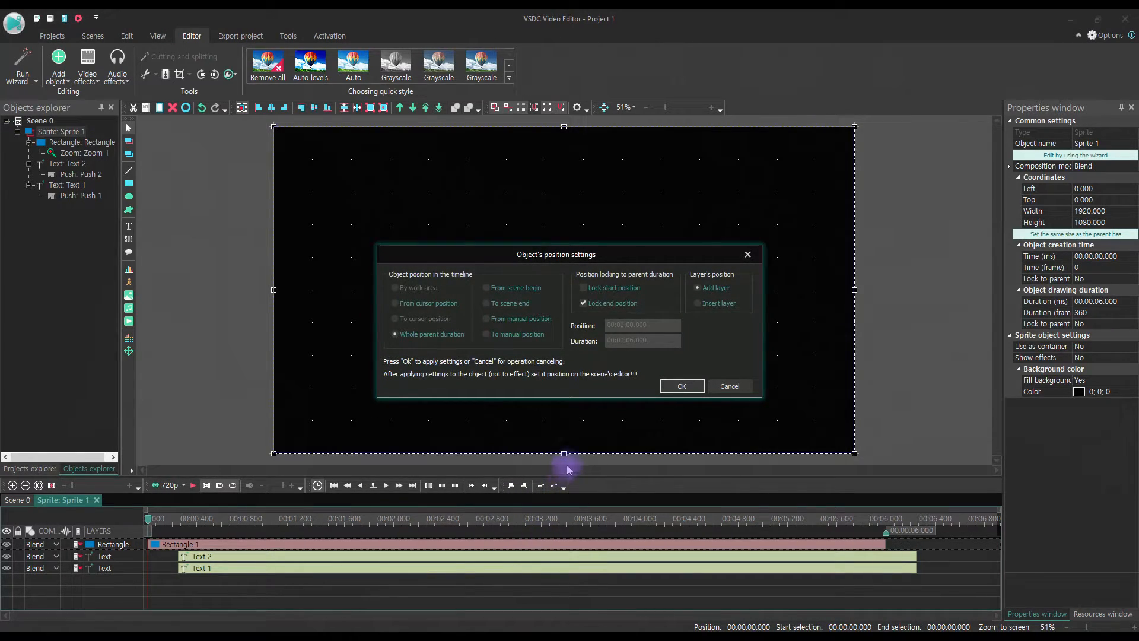
click(678, 387)
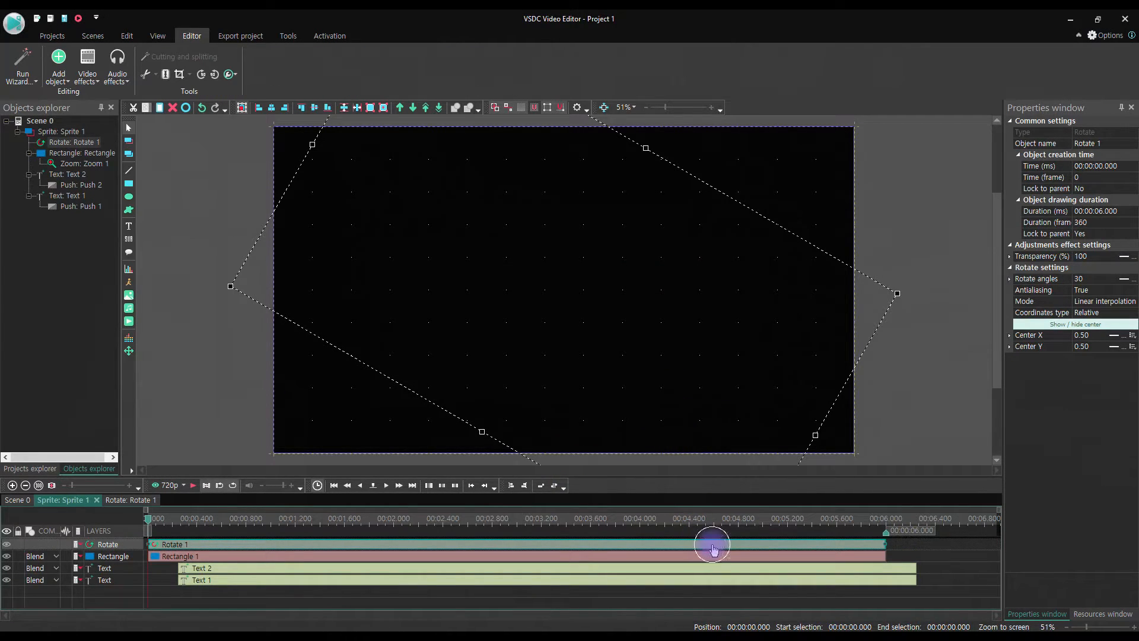
Step: Place the playhead at 00:00:01.000 and shorten the Rotate effect to end there
click(289, 521)
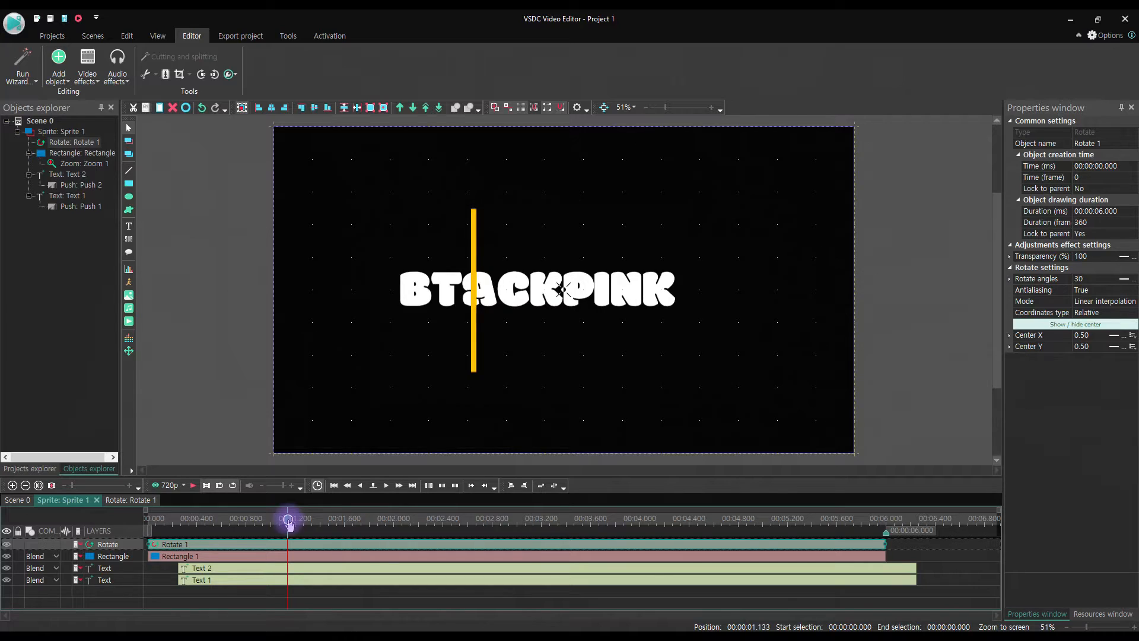
drag(287, 524, 272, 524)
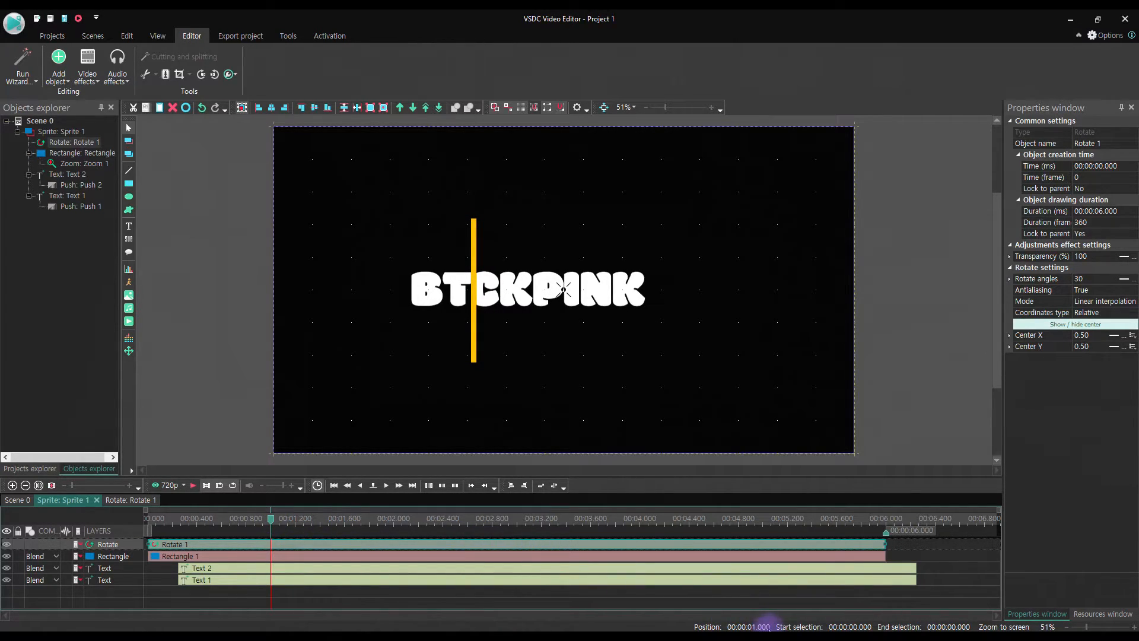
drag(884, 546, 258, 551)
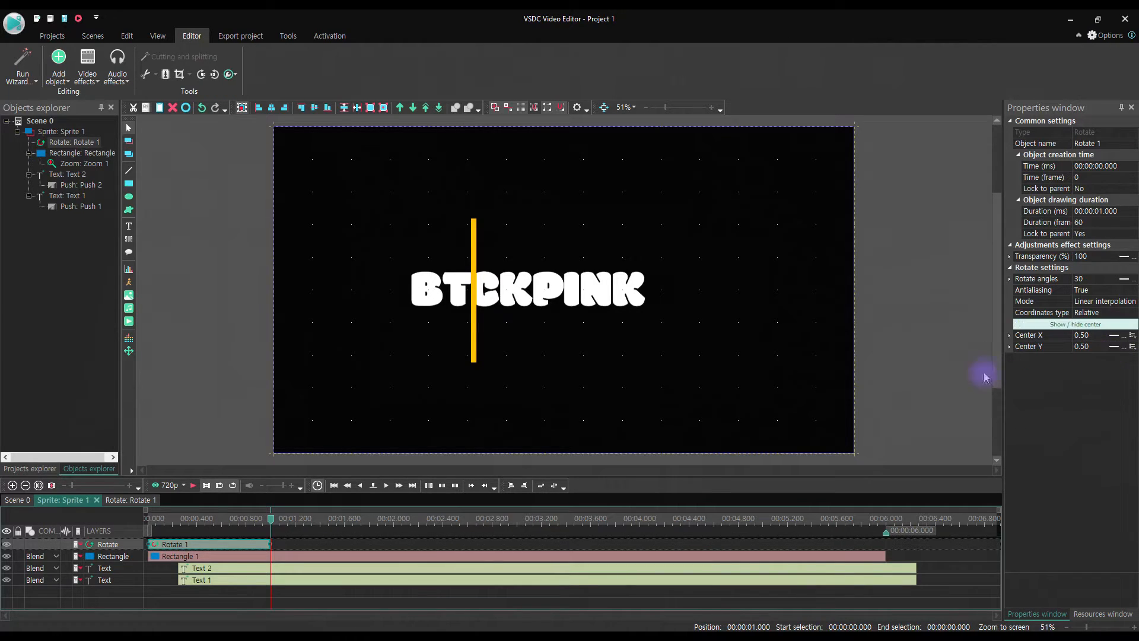
Step: Switch the Rotate effect's angle from a constant value to a linear change between start and end values
click(214, 435)
click(203, 544)
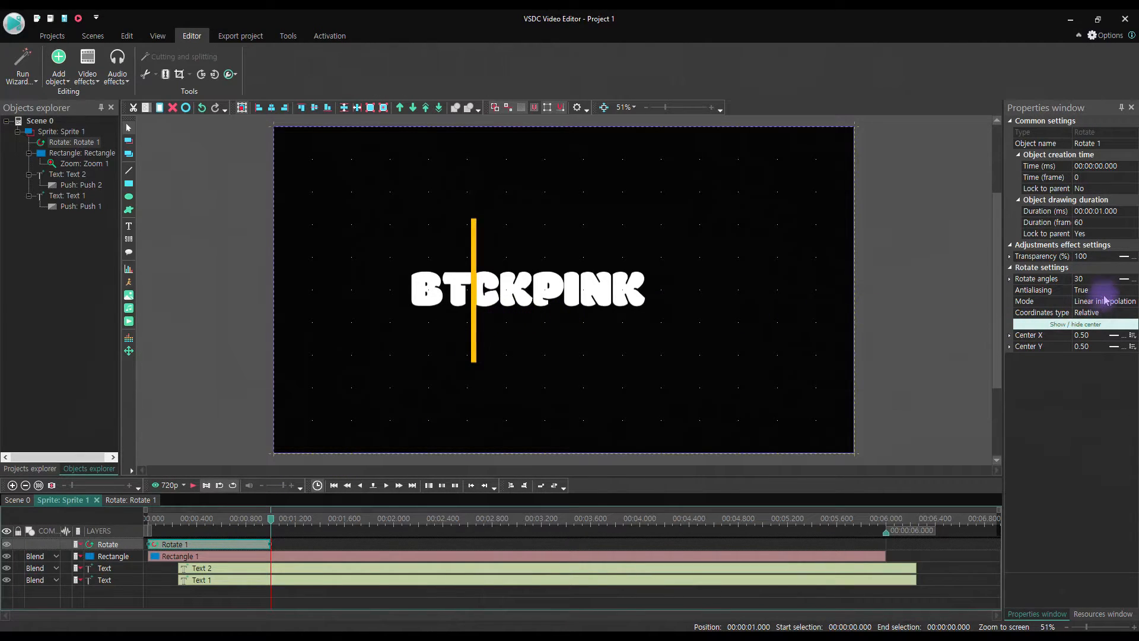
click(1114, 279)
click(1124, 278)
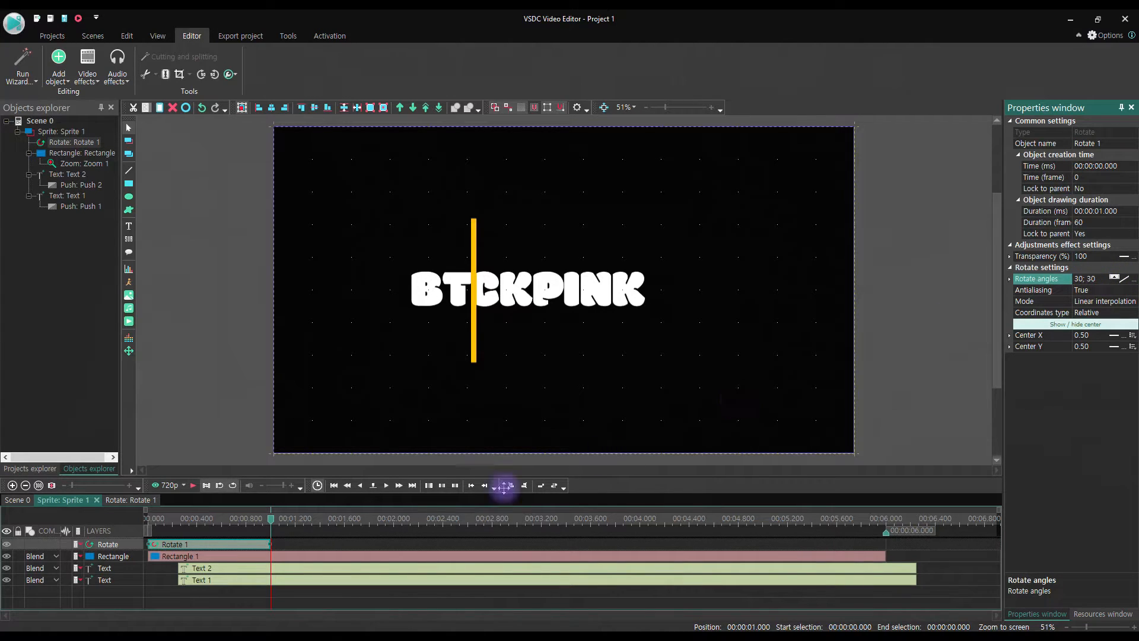
Step: Move the Rotate effect's center onto the divider, with Center X at 0.35 and Center Y at 0.50
drag(271, 518, 240, 519)
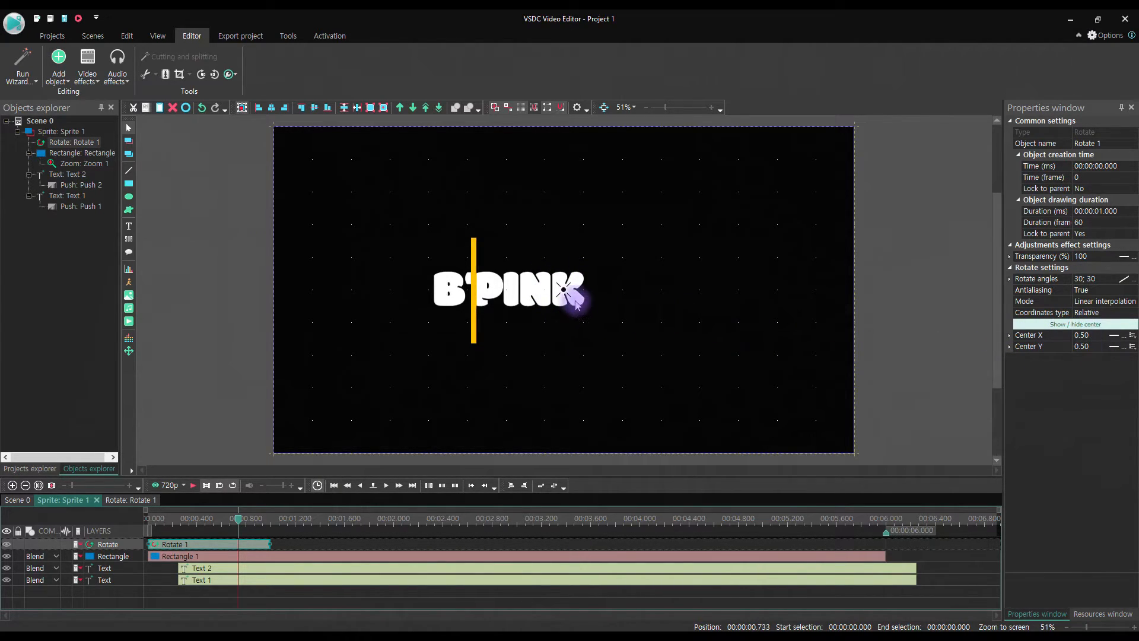
drag(563, 291, 491, 290)
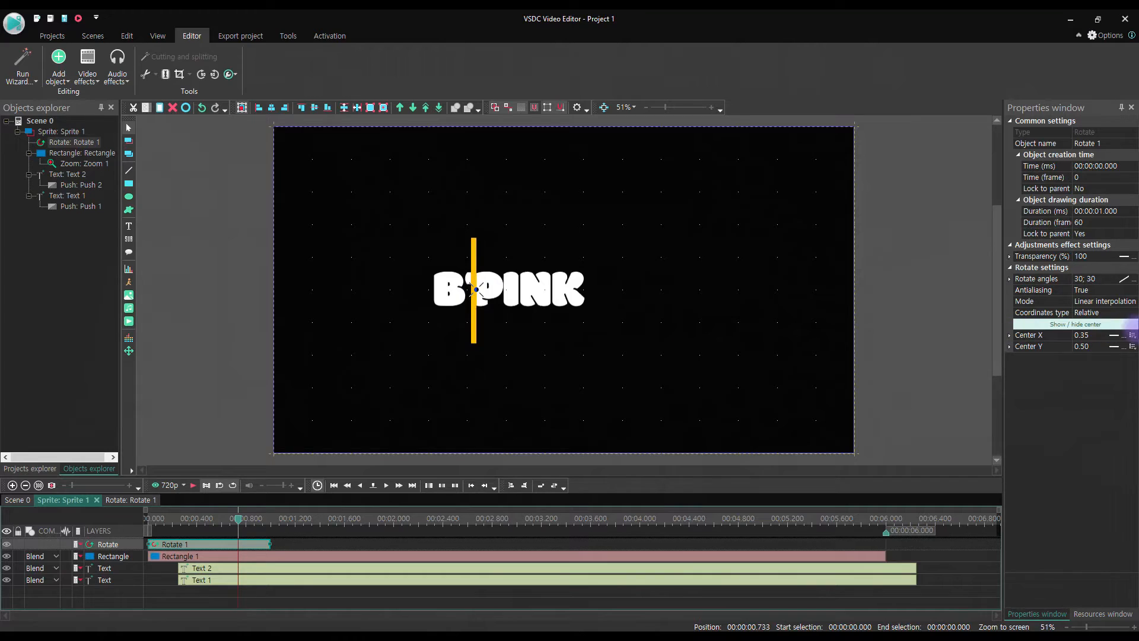
click(1111, 337)
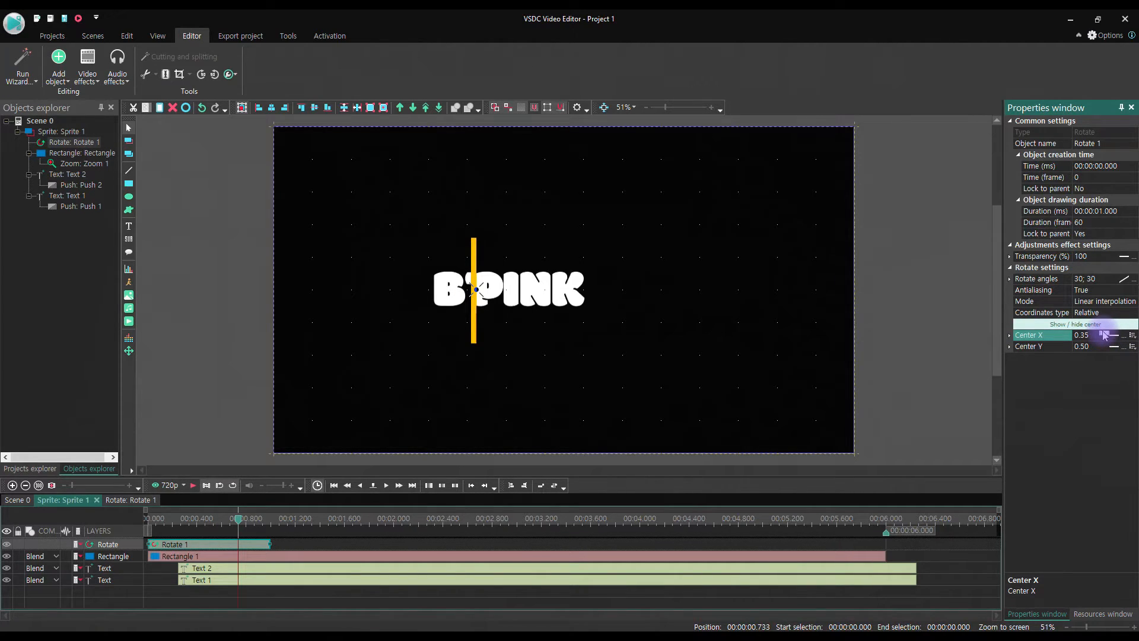
click(1104, 338)
click(229, 542)
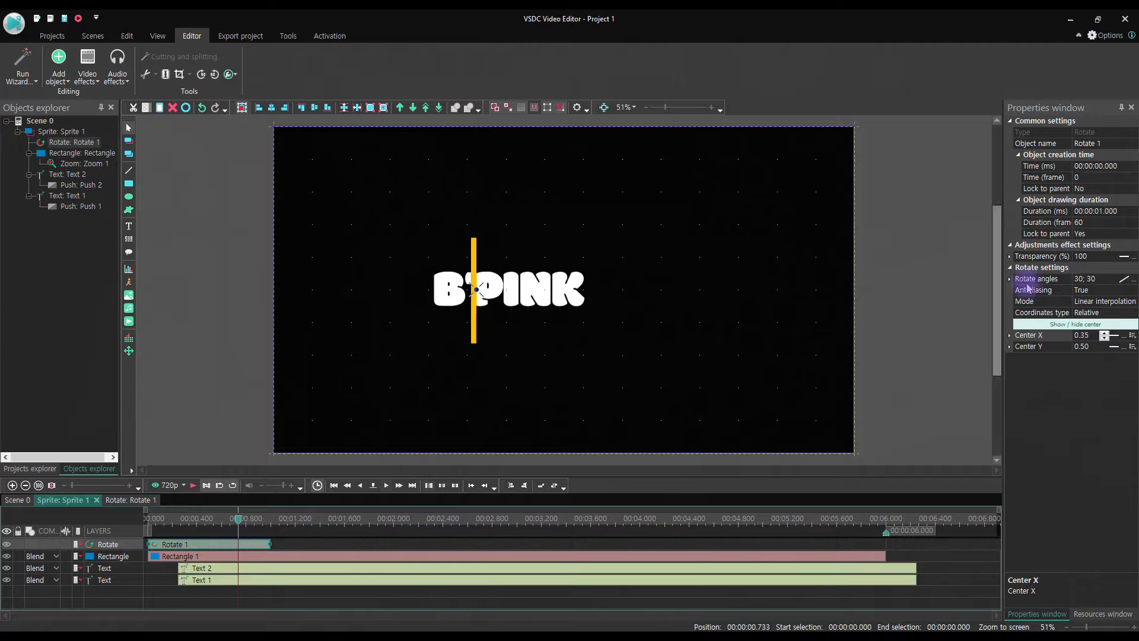
Step: Set the Rotate effect's angles to 60; 0 and deselect the effect
click(1080, 278)
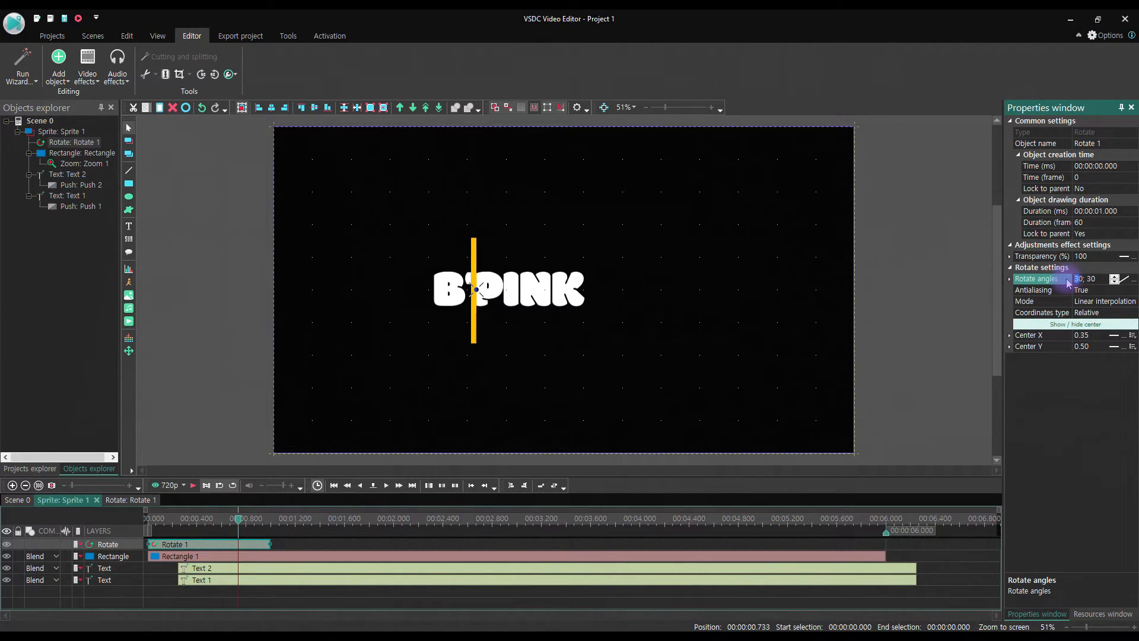
text(6)
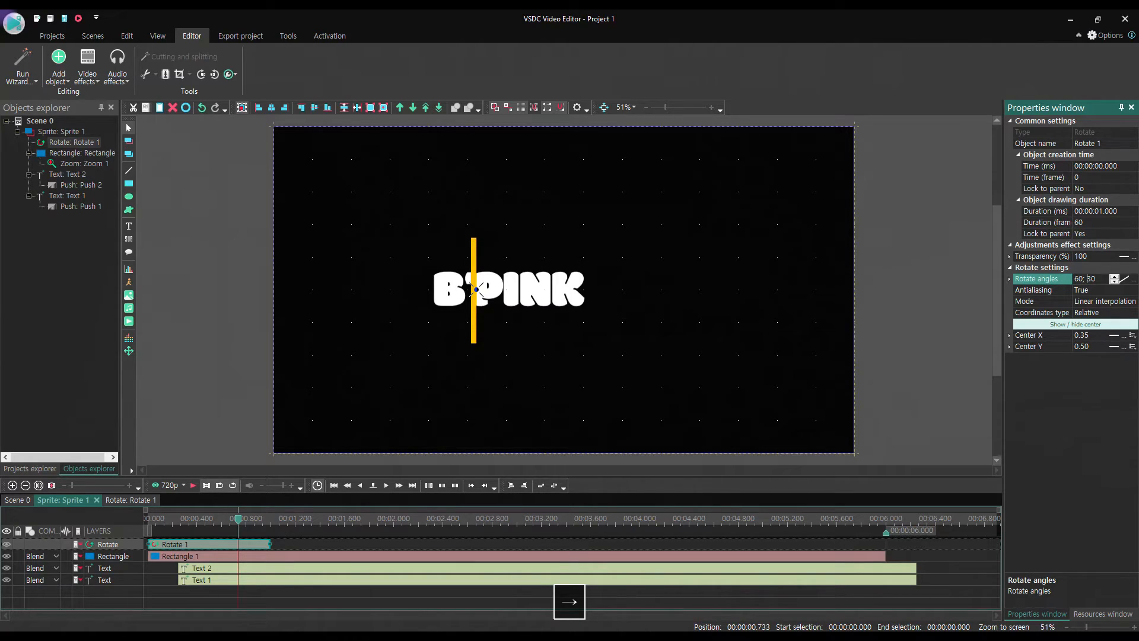
click(1099, 416)
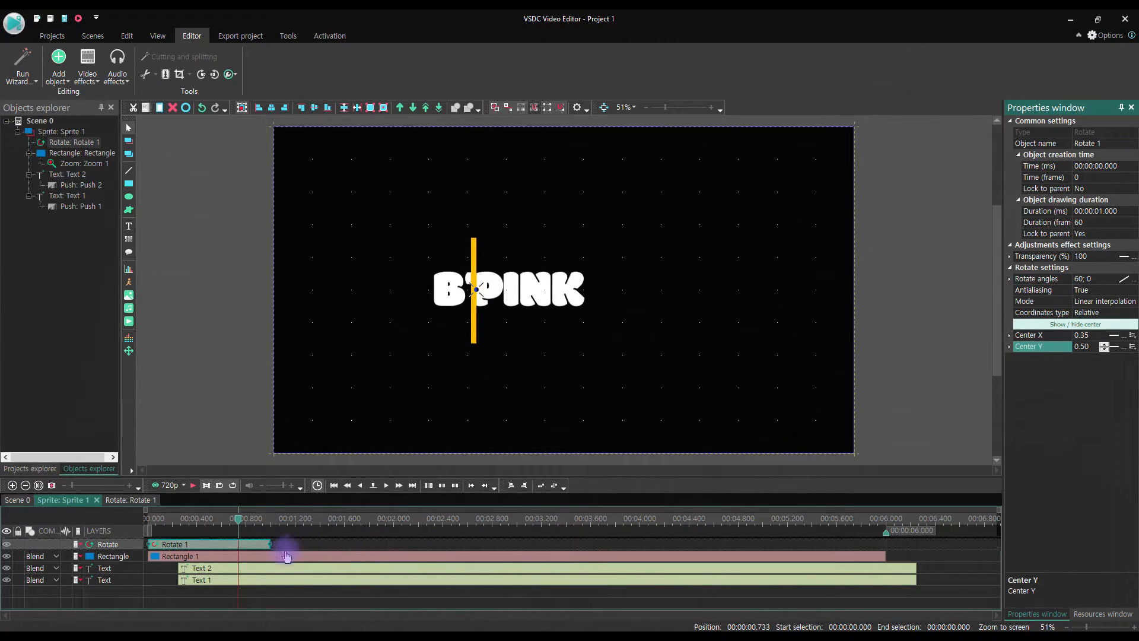
click(178, 444)
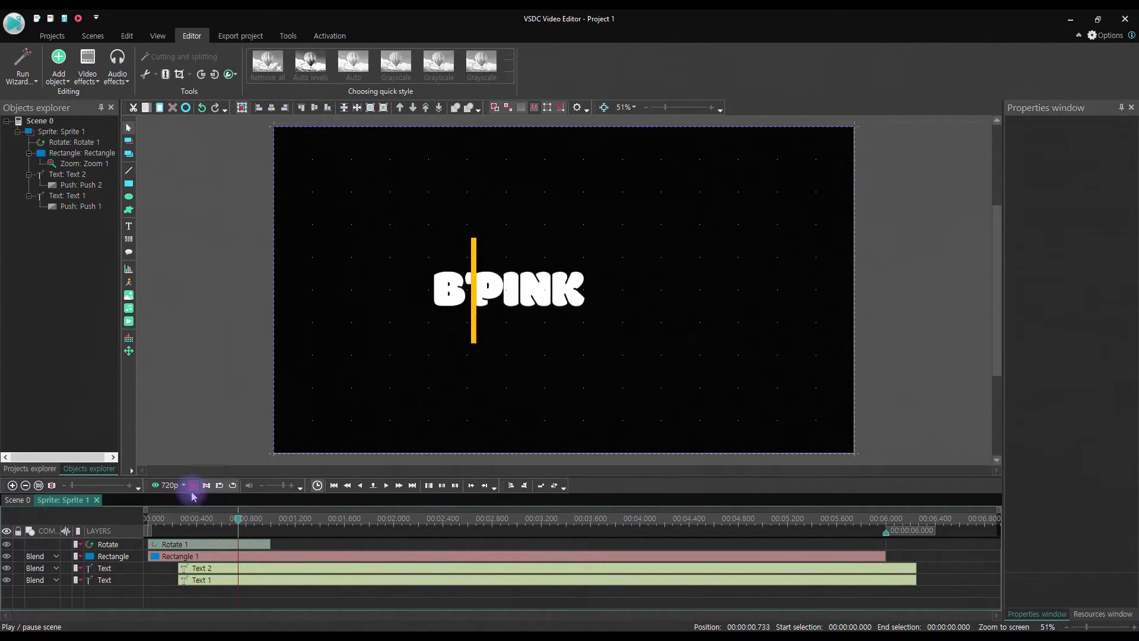
Step: Copy the Rotate effect and paste two duplicates of it into the sprite's timeline
mouse_move(244, 524)
mouse_down()
mouse_move(204, 522)
mouse_move(235, 523)
mouse_up()
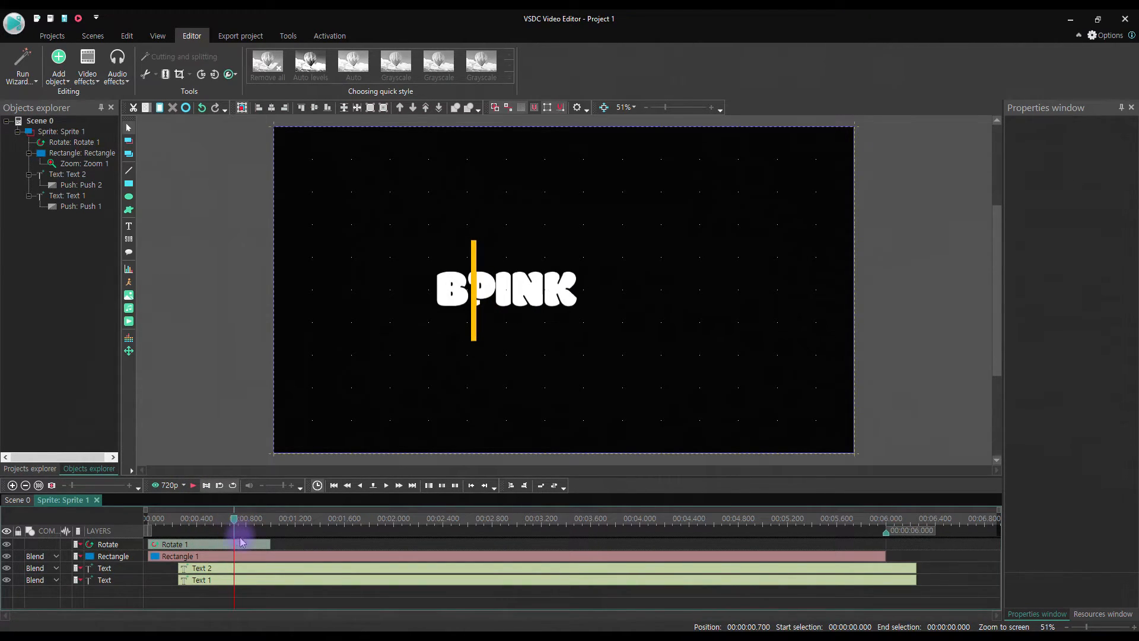
click(239, 543)
right_click(241, 544)
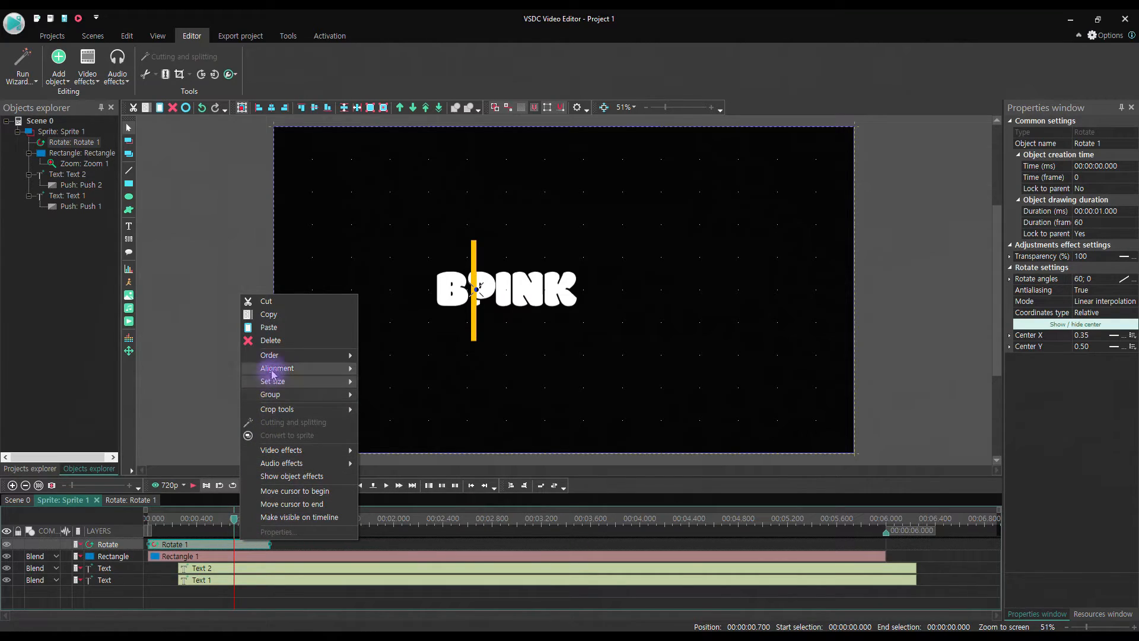
click(274, 316)
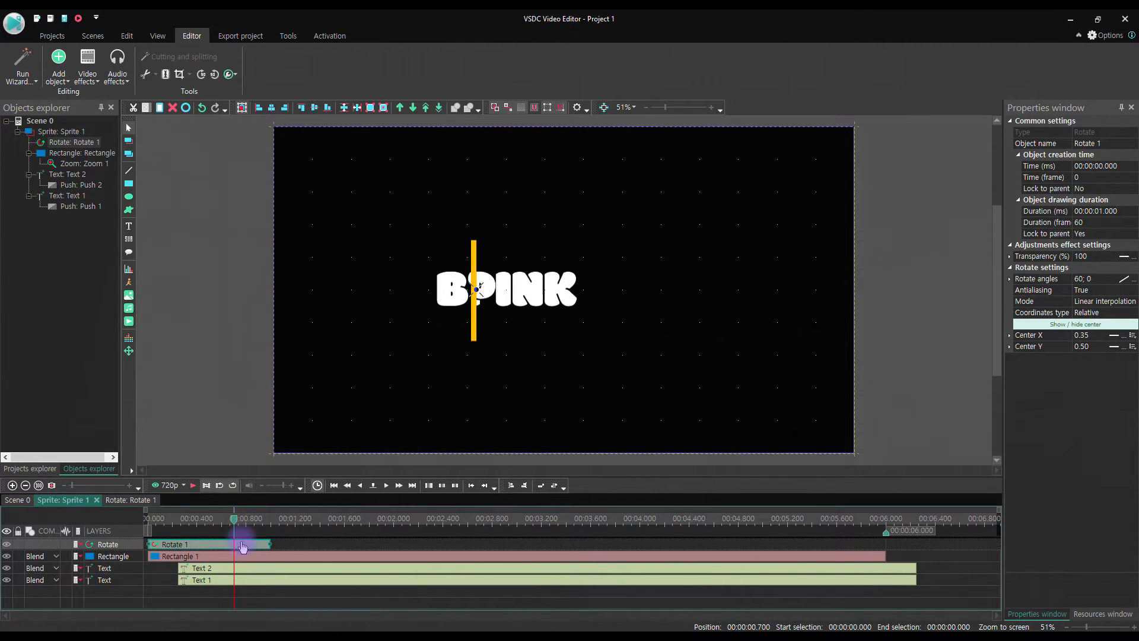
right_click(242, 544)
click(270, 328)
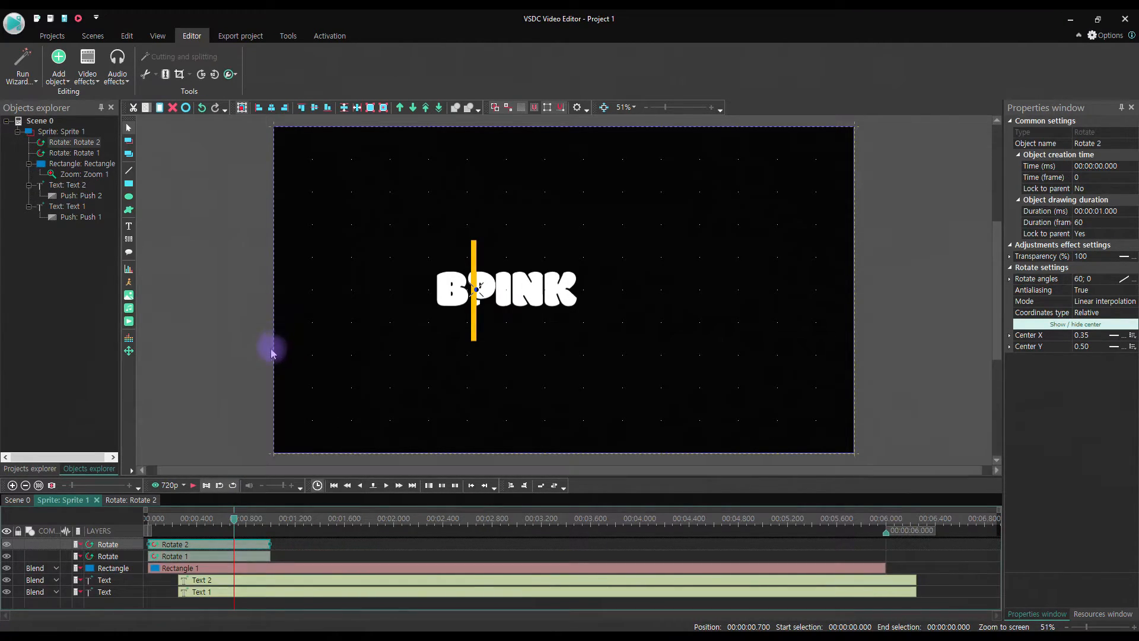
right_click(240, 544)
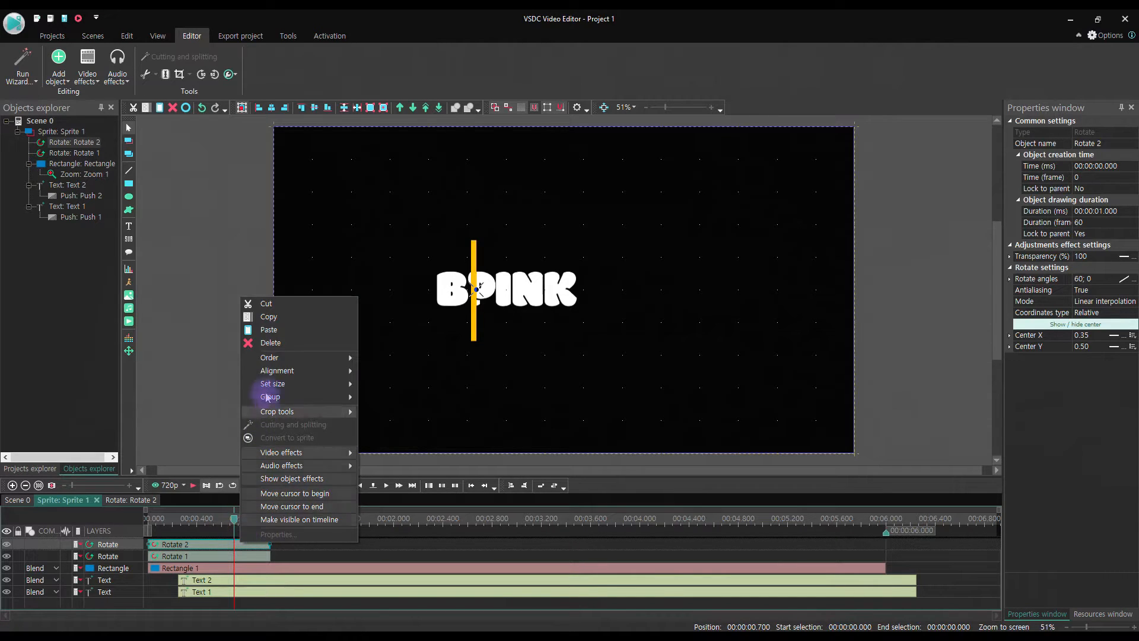
click(268, 329)
Step: Move the Rotate 2 copy to start at 00:00:01.000 and shorten it to end at 00:00:01.500
drag(228, 555, 351, 546)
click(339, 520)
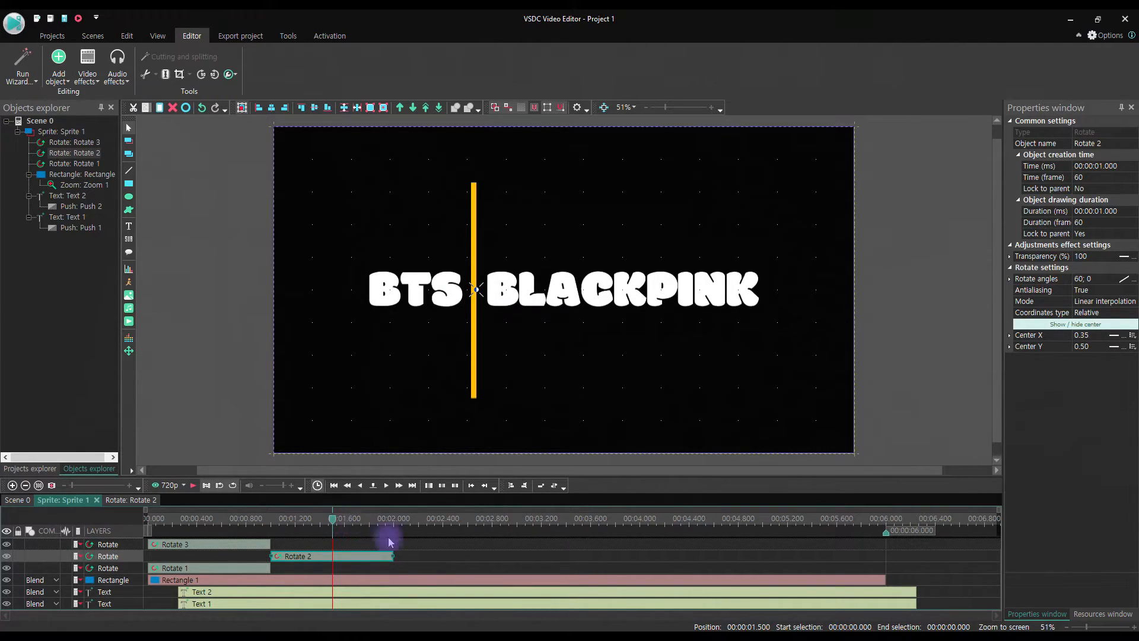
drag(392, 555, 338, 557)
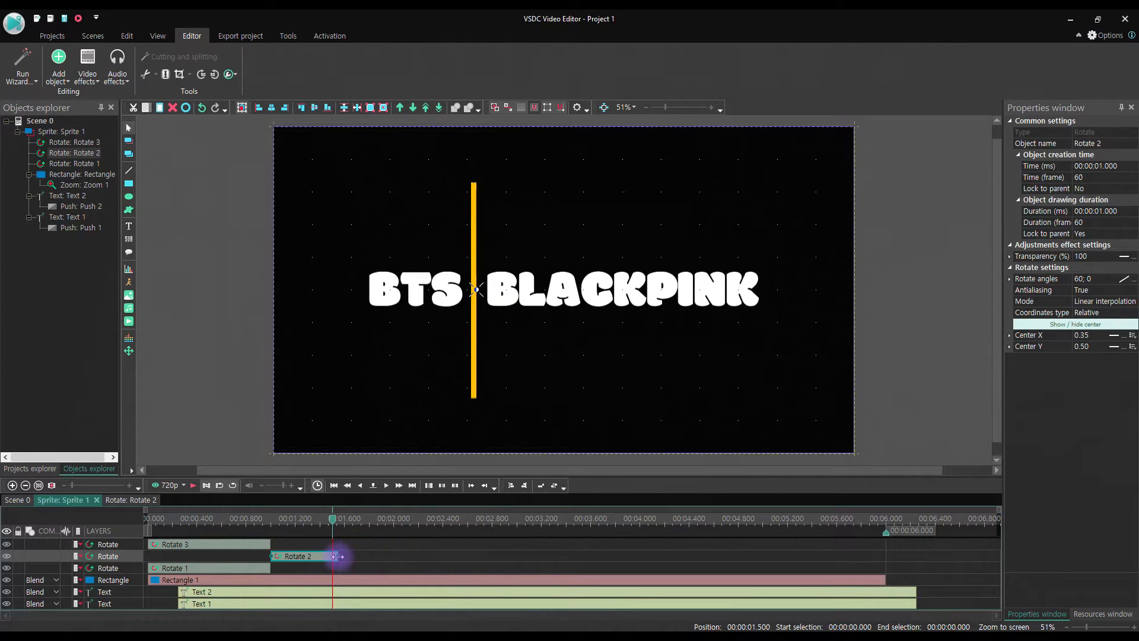
Step: Move the Rotate 3 copy to start at 00:00:01.500 and set Rotate 2's angles to 360; 330
drag(223, 544, 399, 543)
click(320, 556)
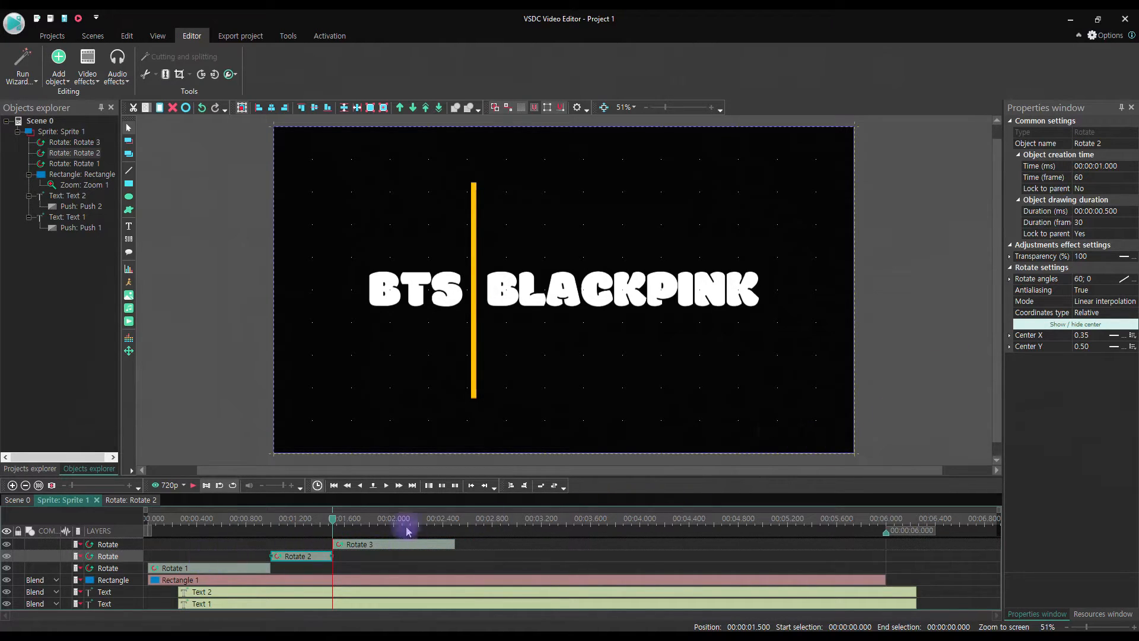
click(1078, 279)
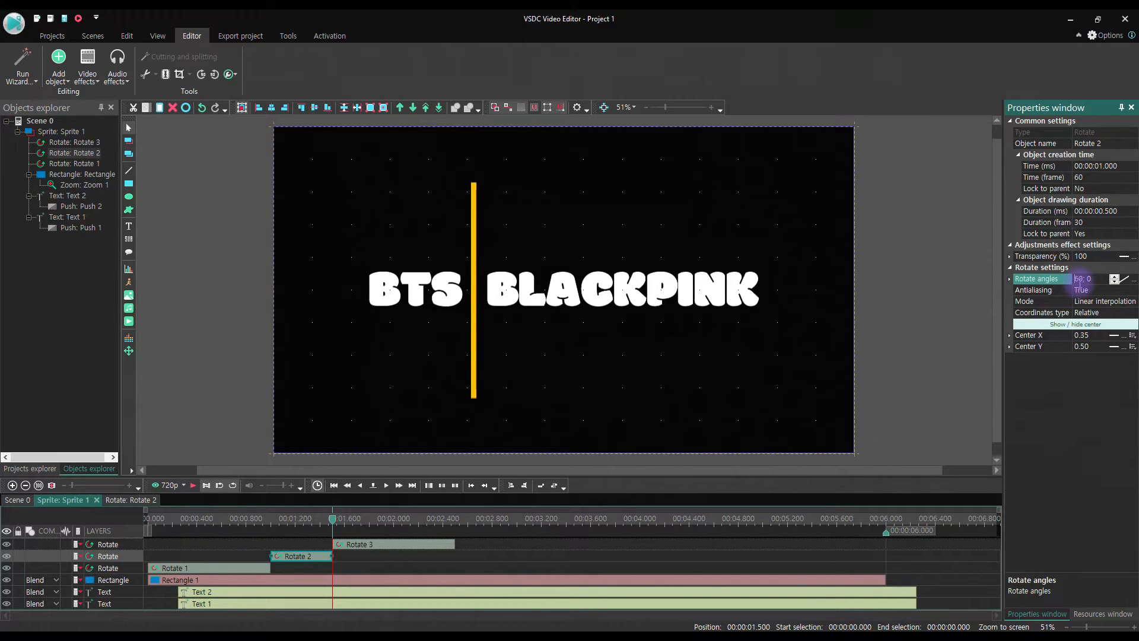
text(3)
click(1093, 279)
text(33)
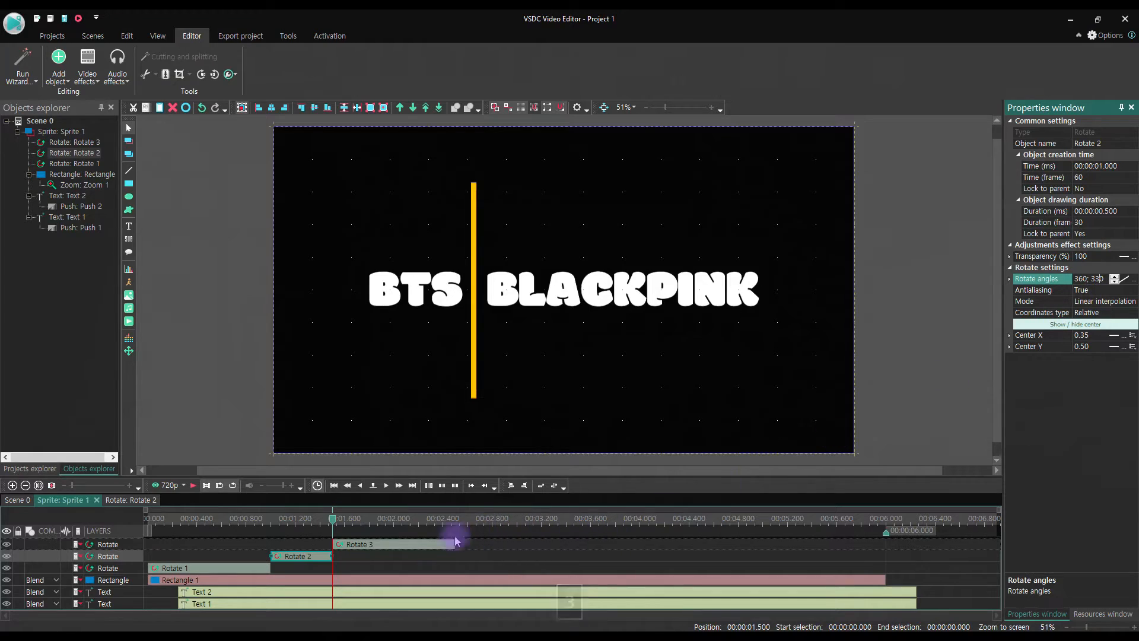
Step: Set the Rotate 3 effect's angles to 330; 360
click(400, 544)
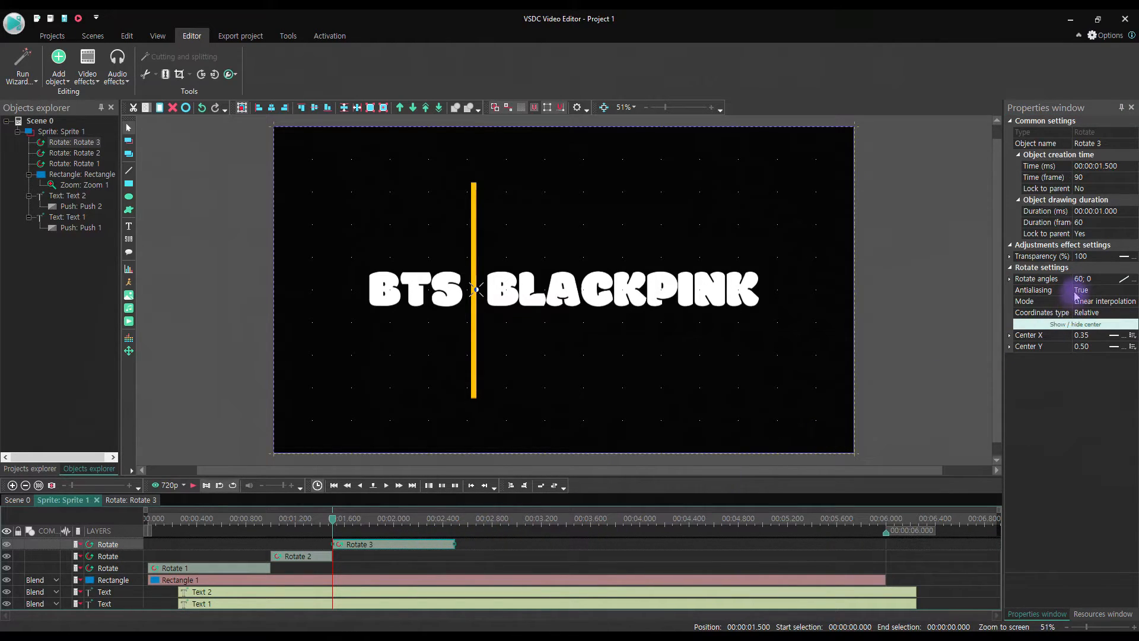
click(1076, 279)
text(3)
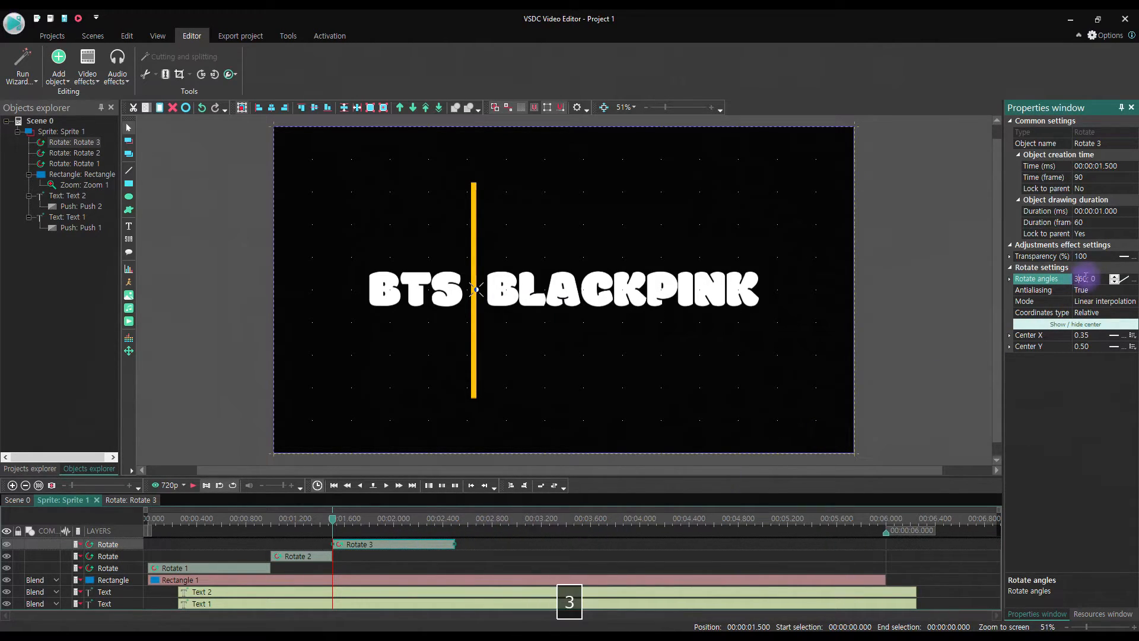
text(3)
key(Right)
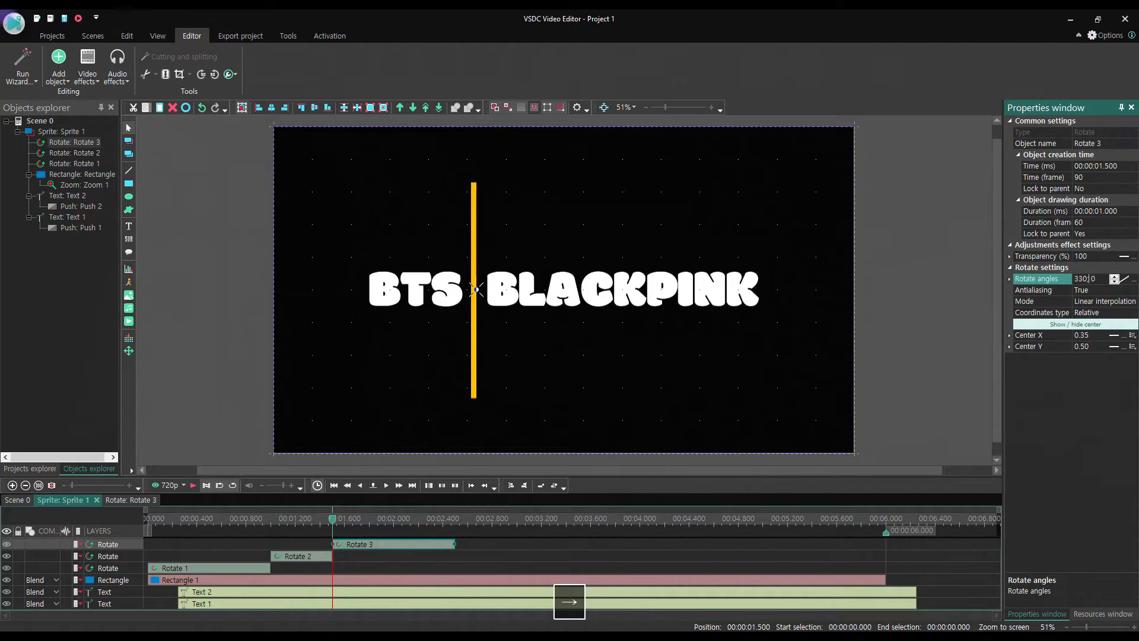
text(36)
key(Delete)
key(Return)
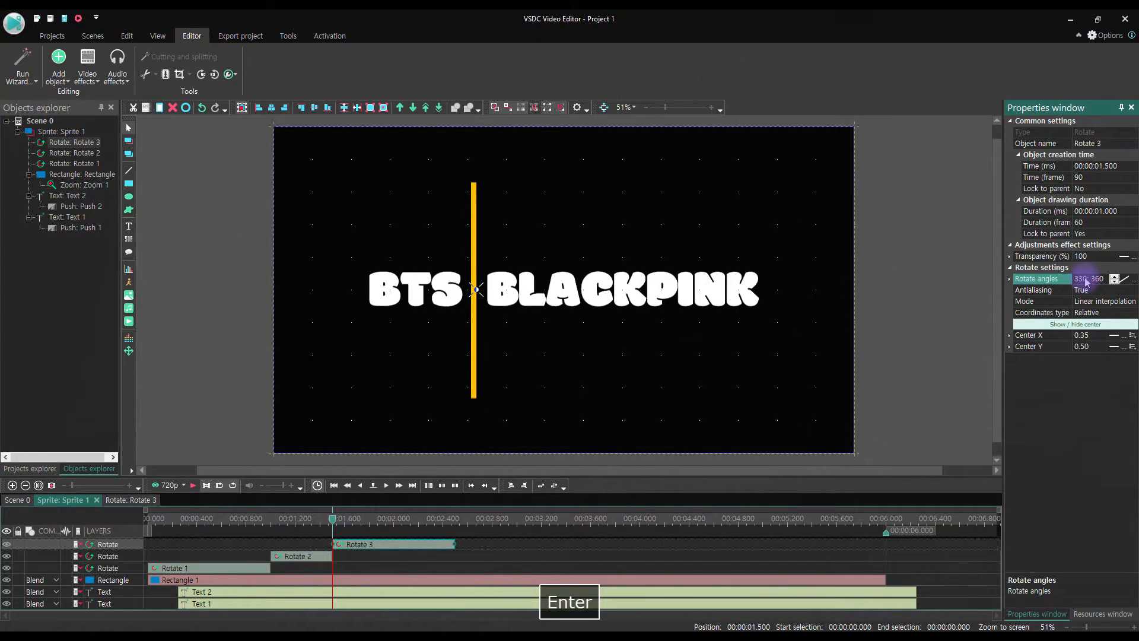
Step: Play the scene from the beginning to check the title's rotation swing, repeating the preview once
click(182, 420)
drag(180, 521, 153, 521)
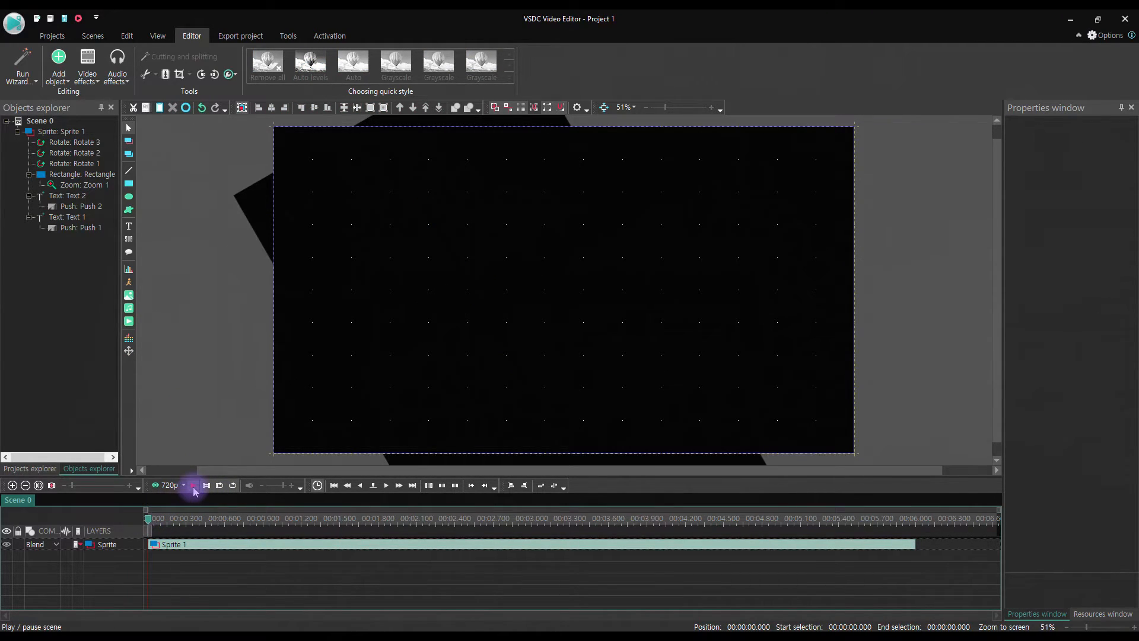
click(193, 486)
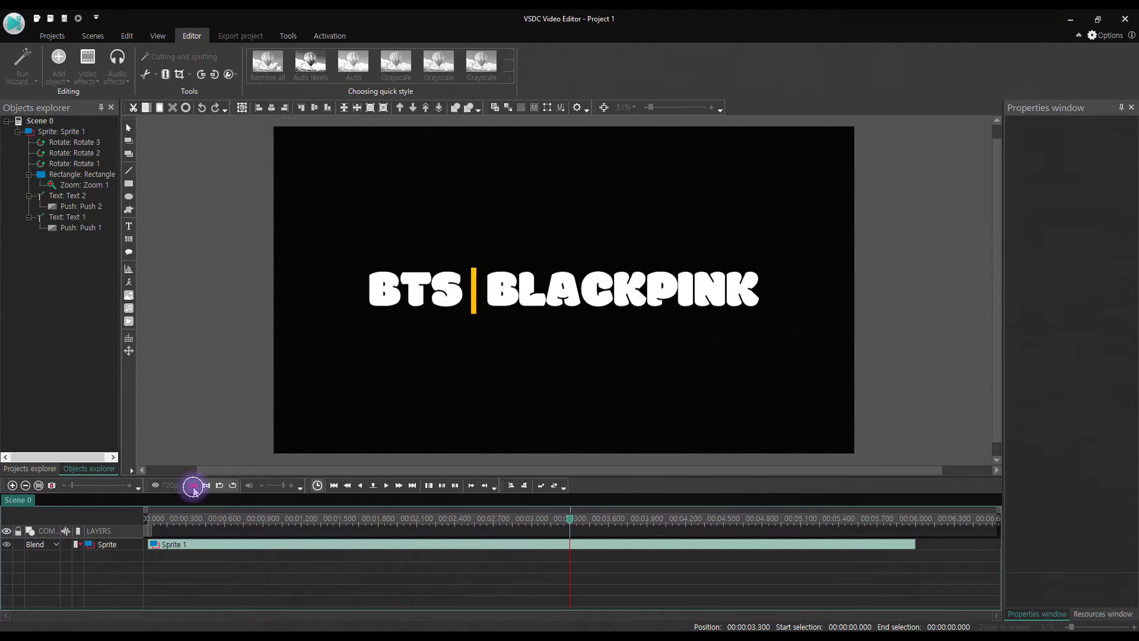
click(193, 487)
click(193, 486)
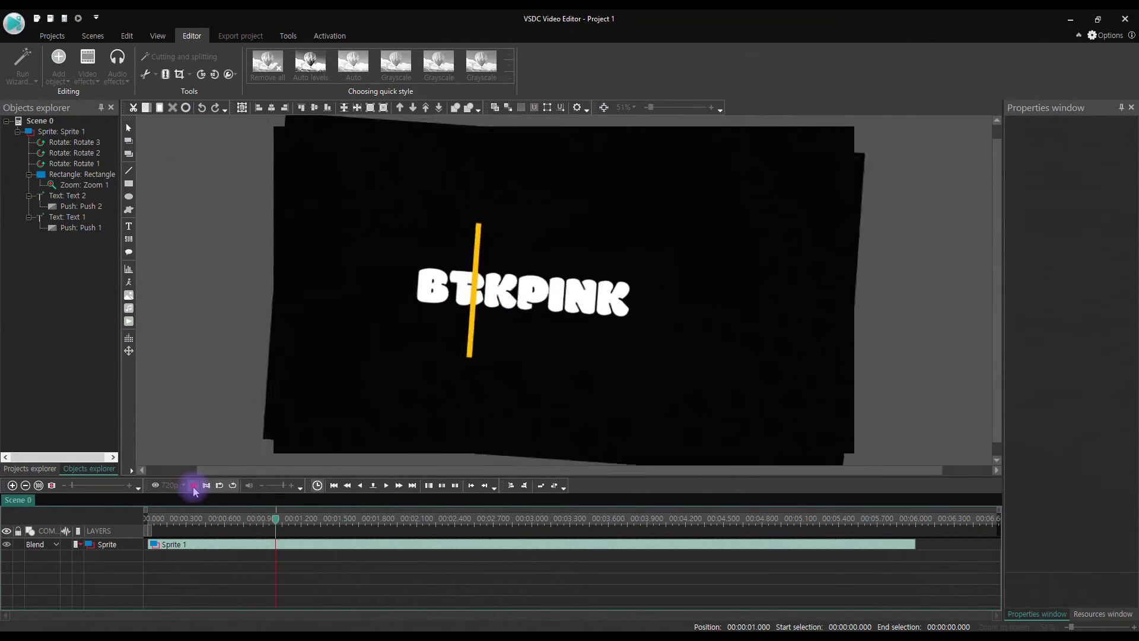
click(194, 487)
Step: Reopen the sprite's timeline, select the BTS text and place the timeline cursor at 00:00:04.000
click(192, 545)
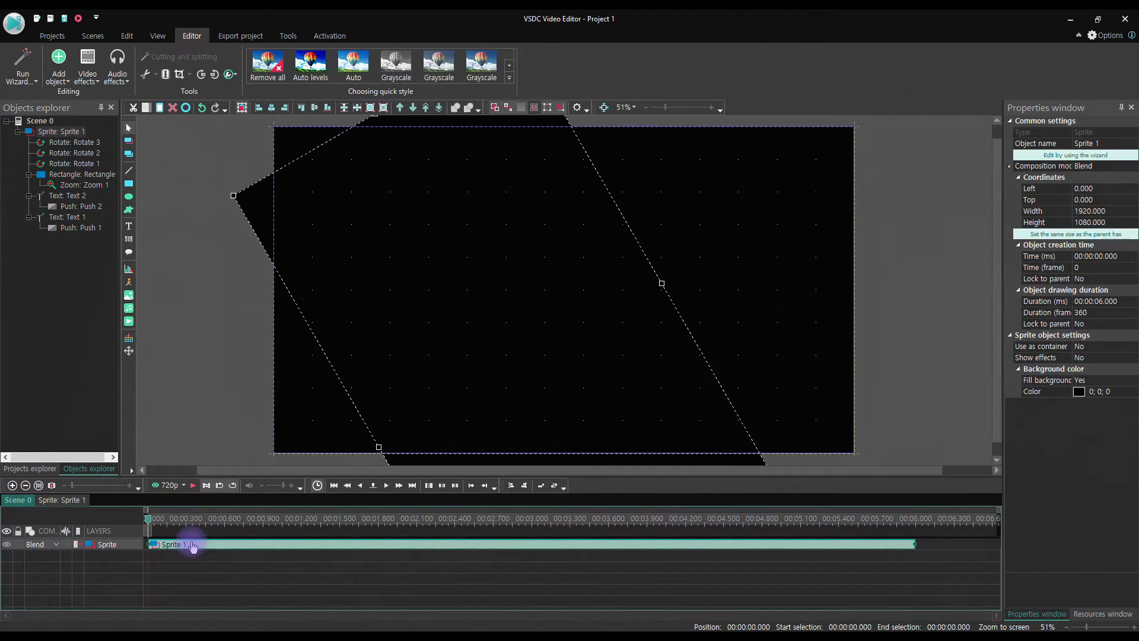
double_click(191, 544)
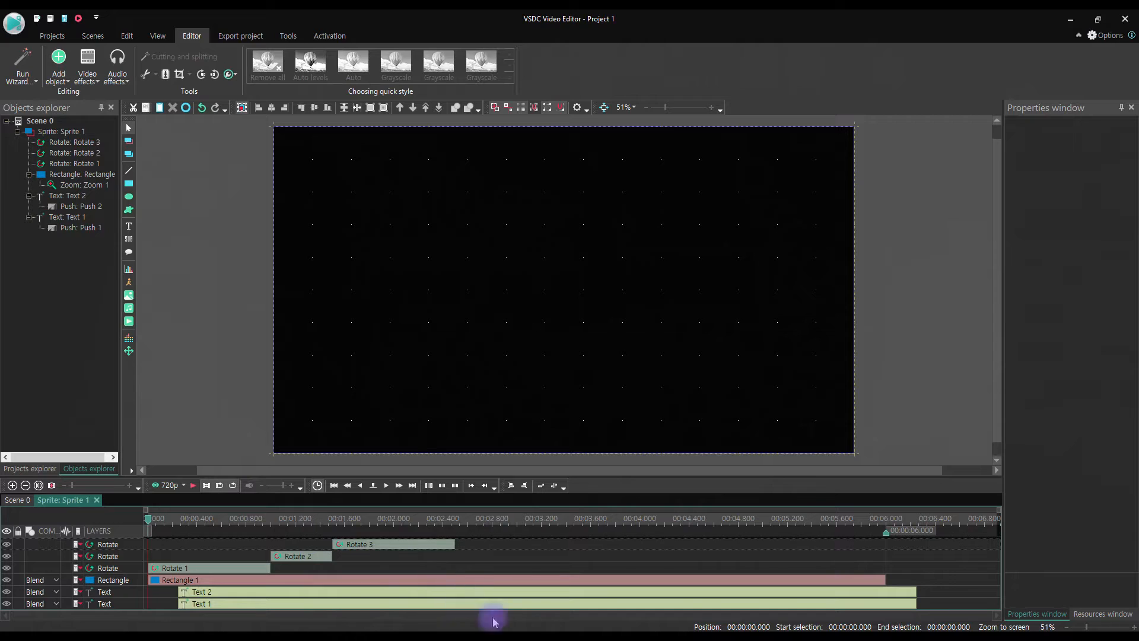
click(541, 603)
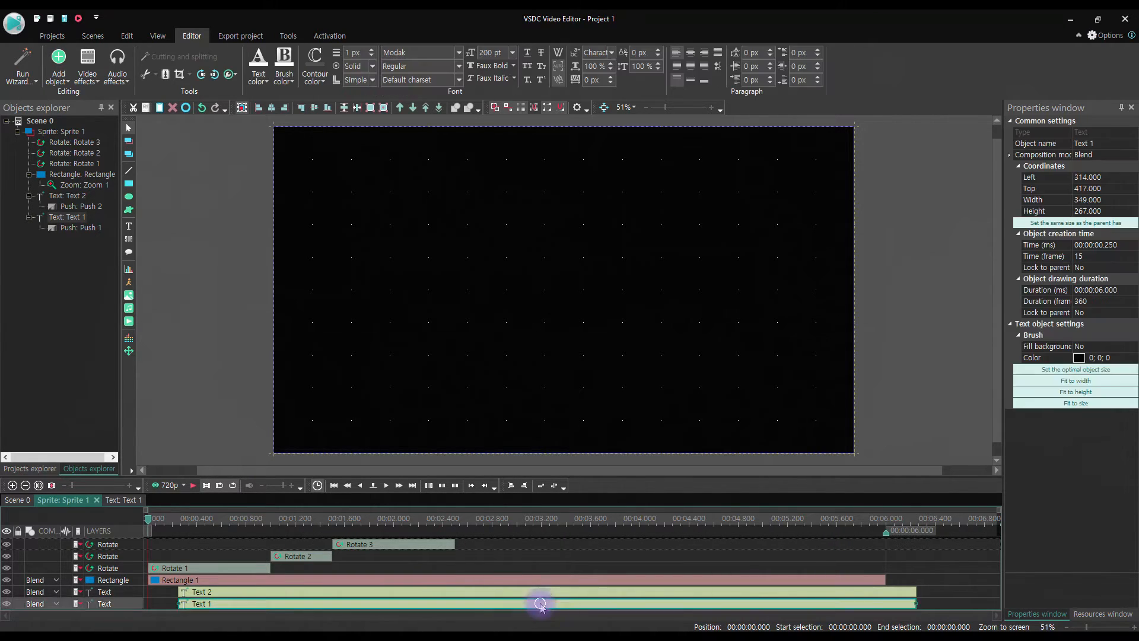
double_click(541, 603)
click(61, 500)
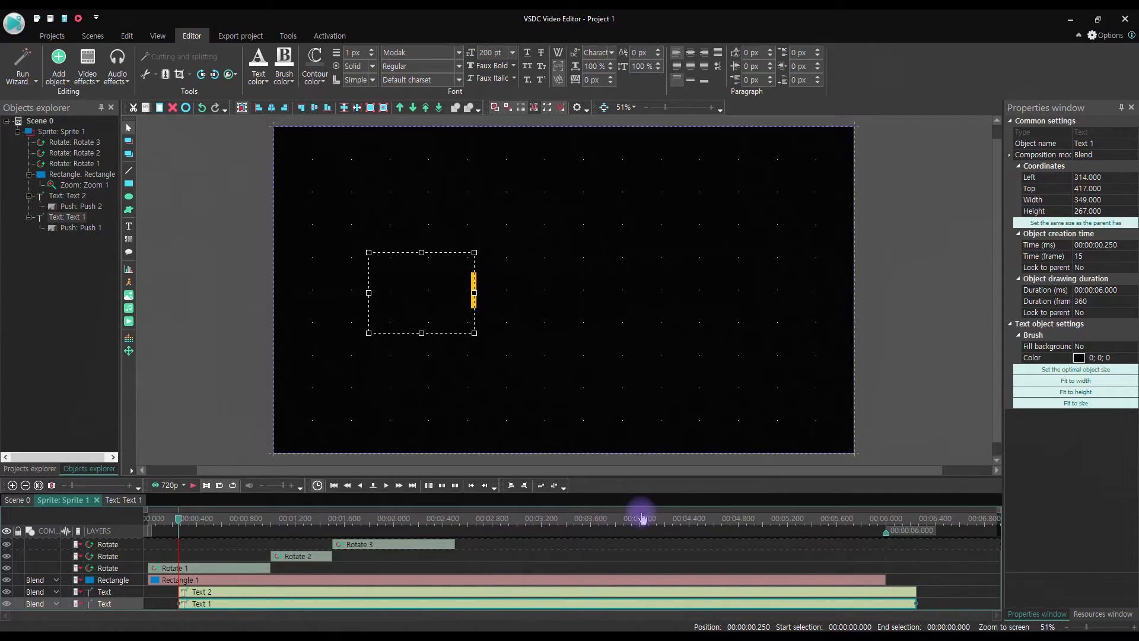
click(734, 521)
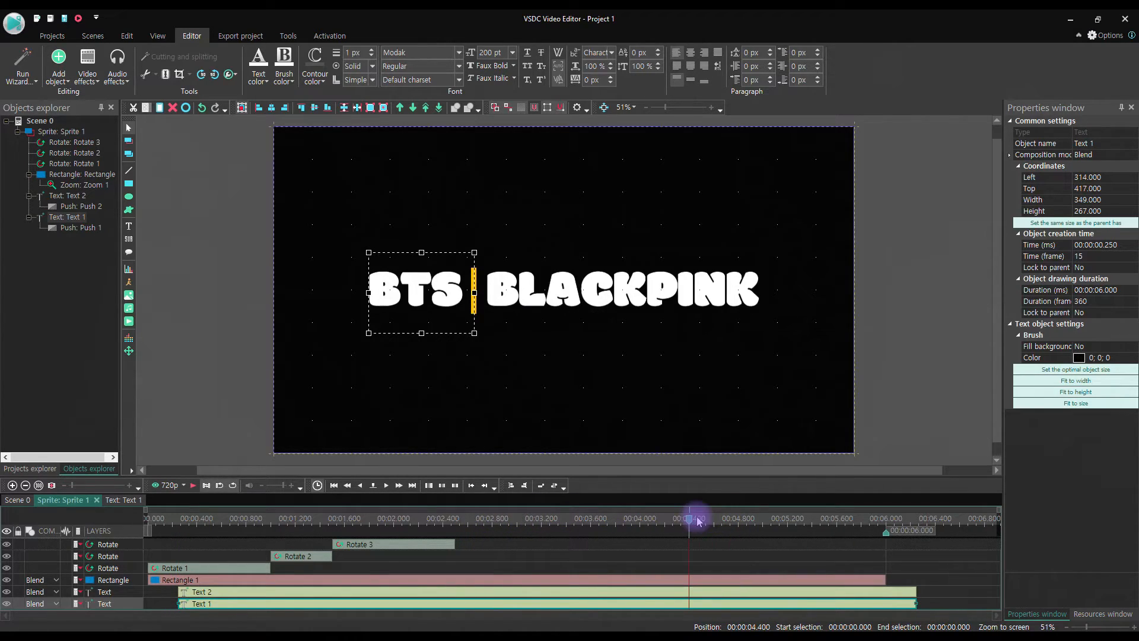
drag(688, 521, 668, 521)
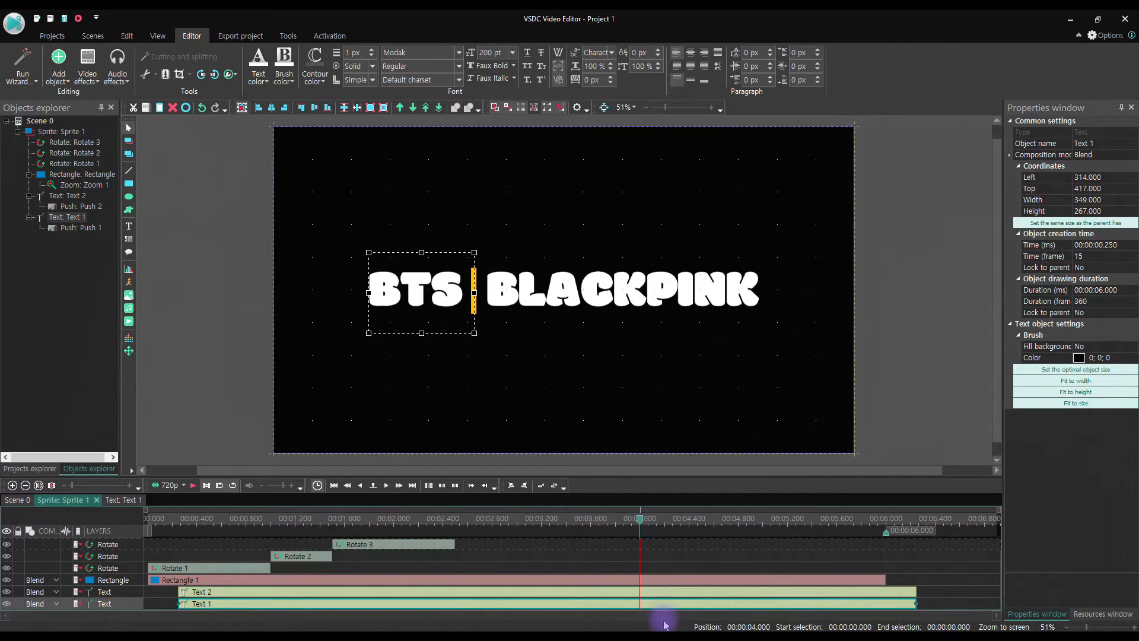
Step: Apply a Colorize effect to the BTS text itself from the cursor position and trim its start to 00:00:04.000
right_click(660, 605)
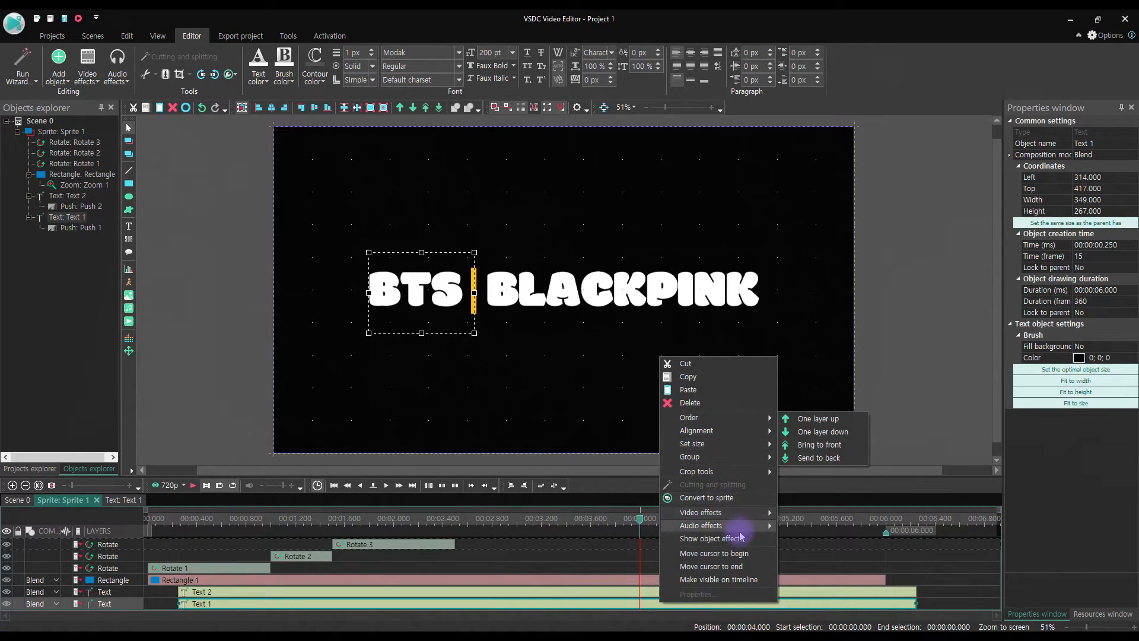
mouse_move(742, 516)
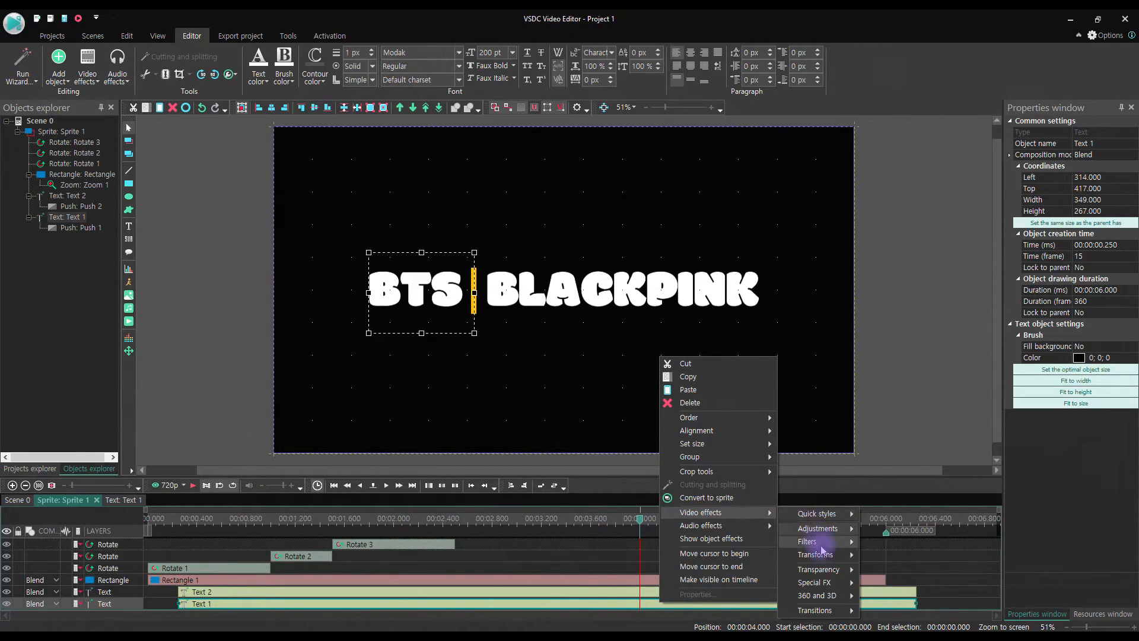
mouse_move(829, 542)
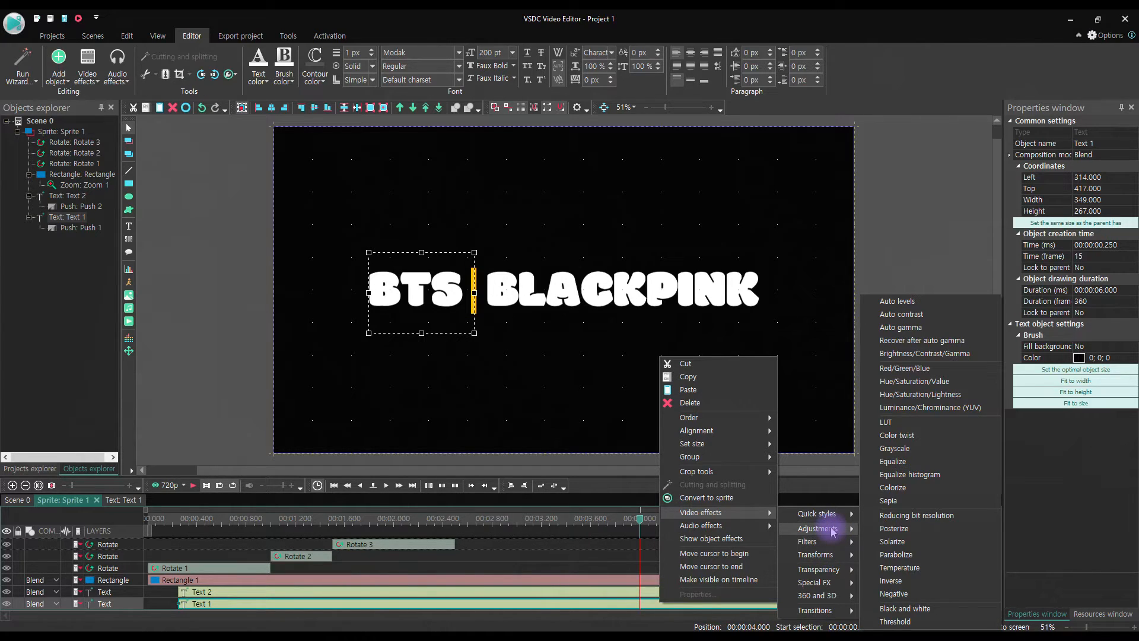
click(912, 498)
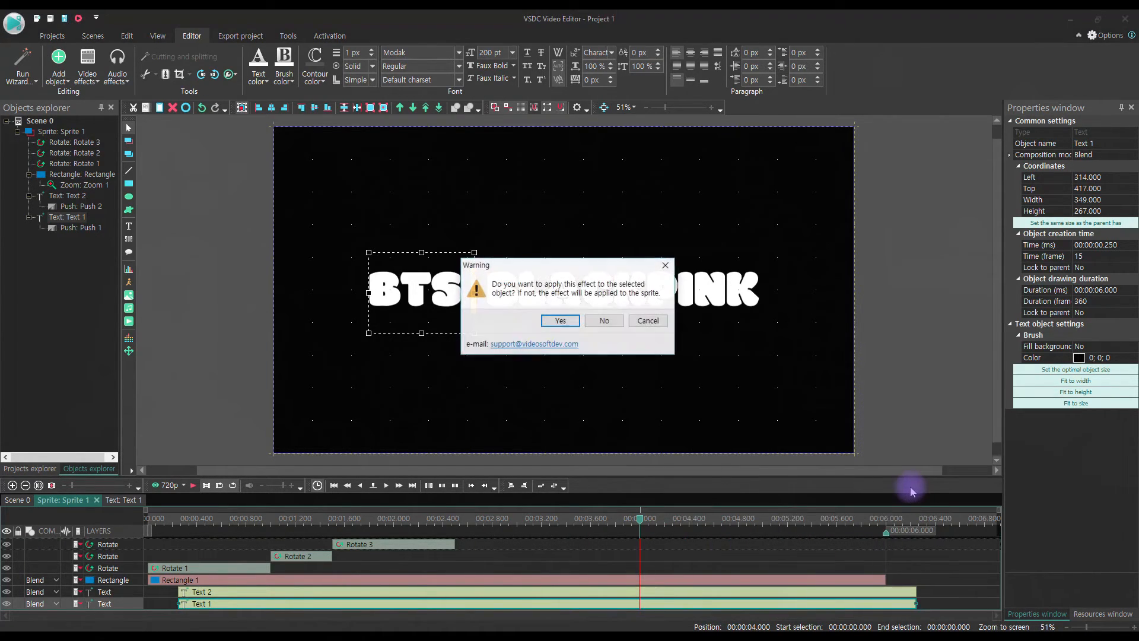
click(577, 322)
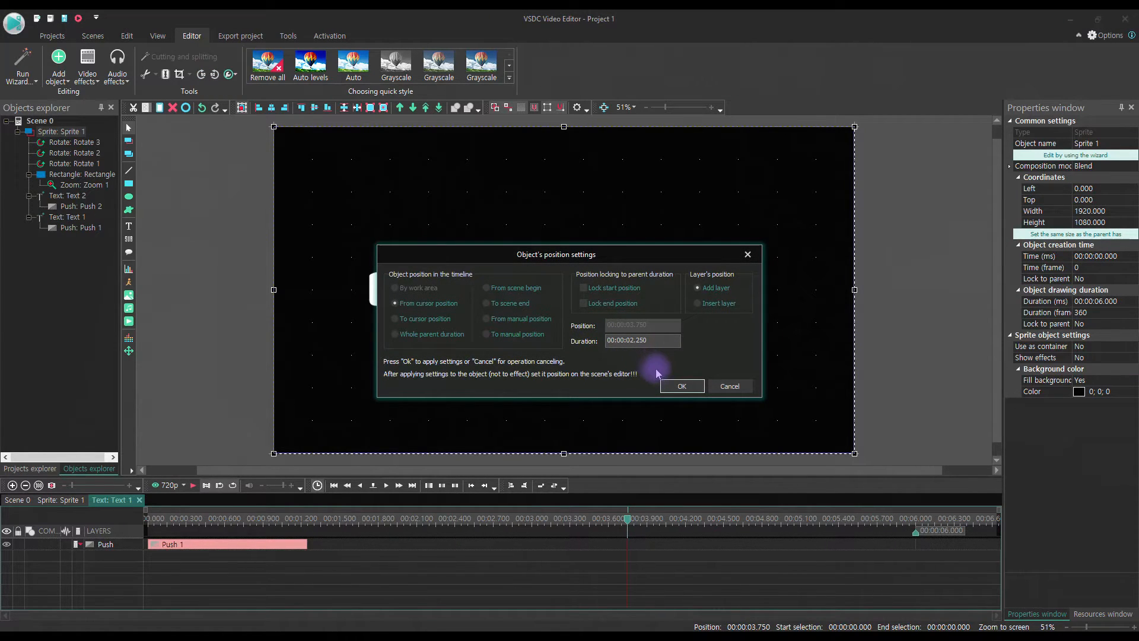
click(681, 386)
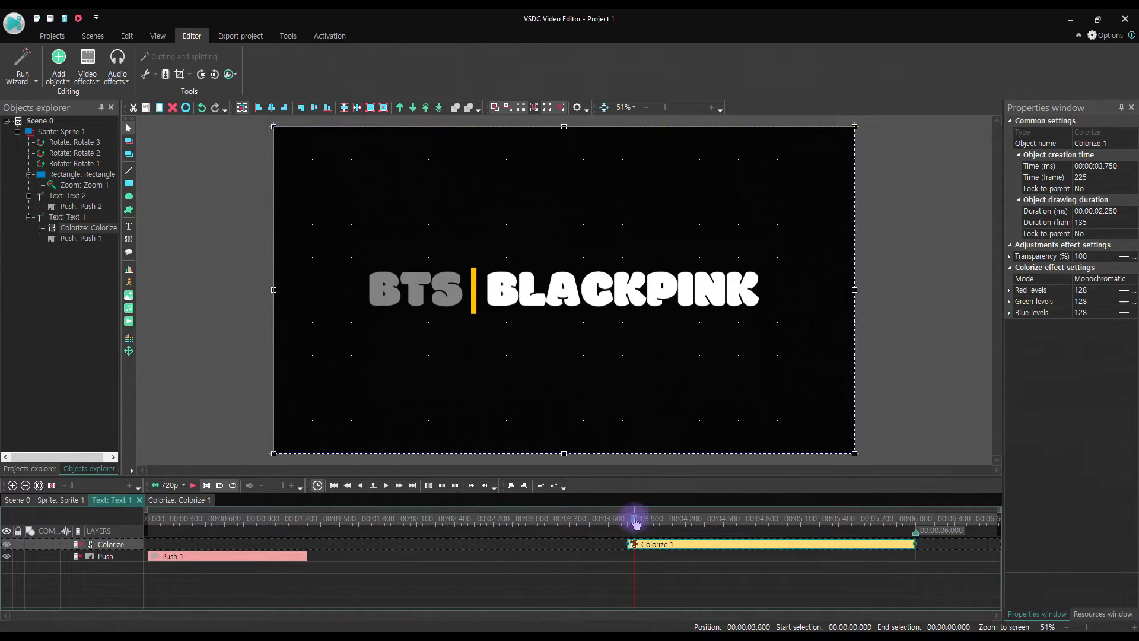
drag(642, 522, 650, 522)
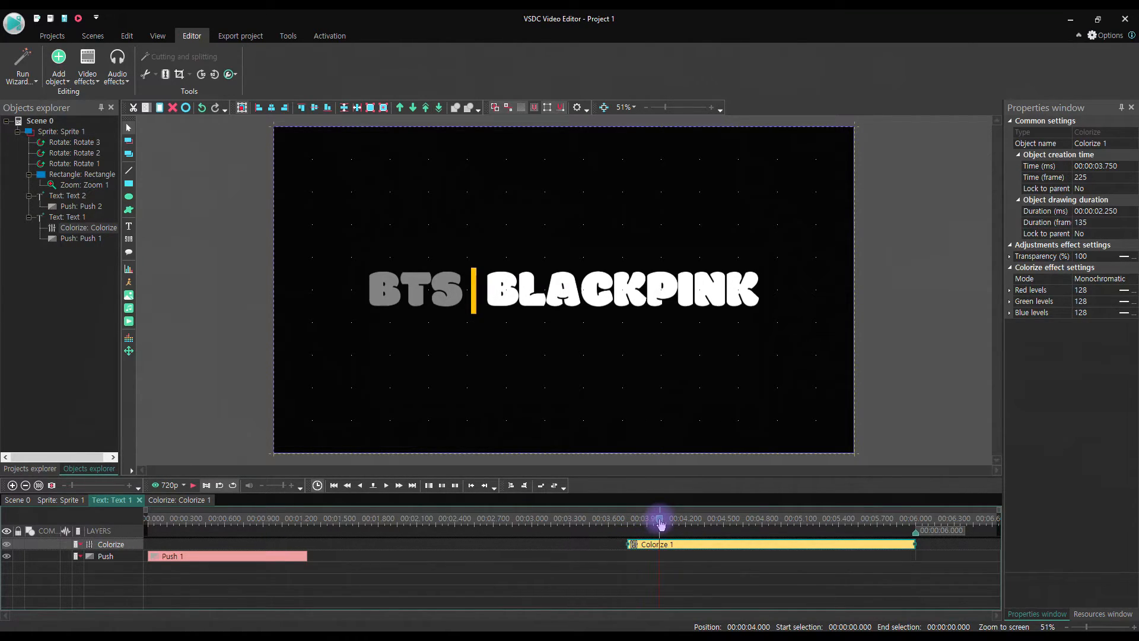
drag(629, 544, 647, 544)
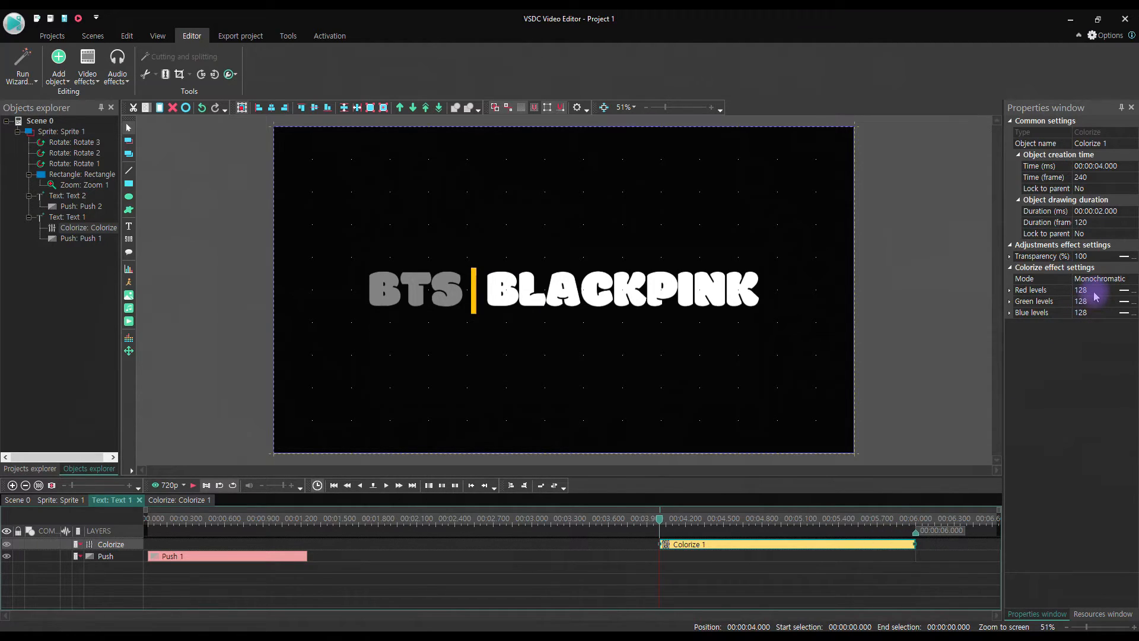
Step: Make the Colorize effect's red, green and blue levels change linearly, with each starting value set to 255
click(1124, 289)
click(1124, 300)
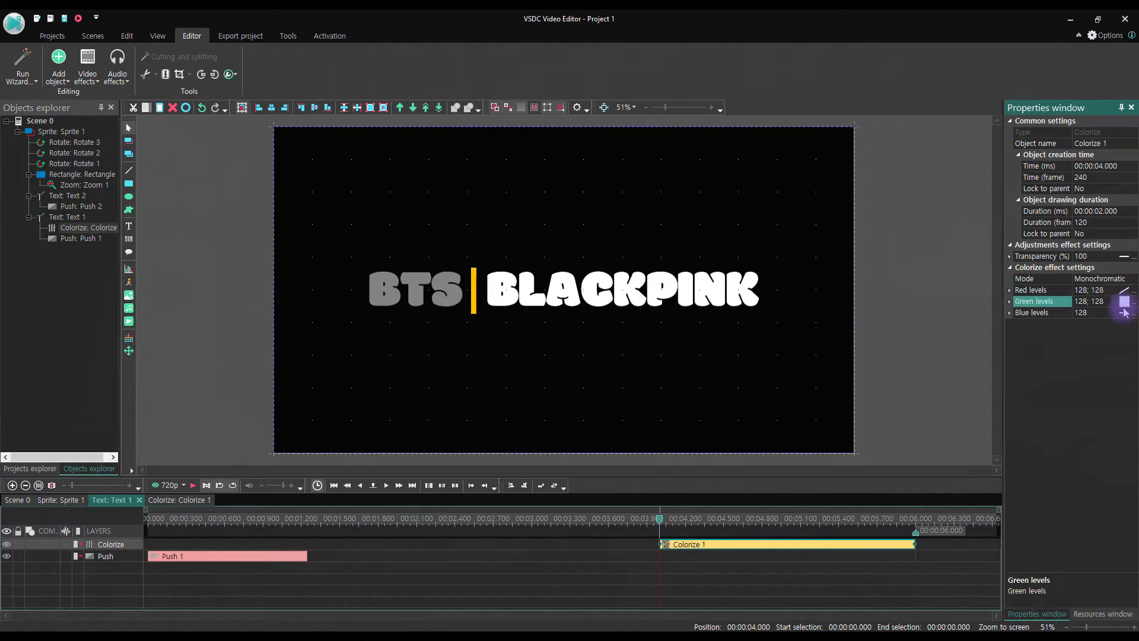
click(1124, 313)
click(1086, 290)
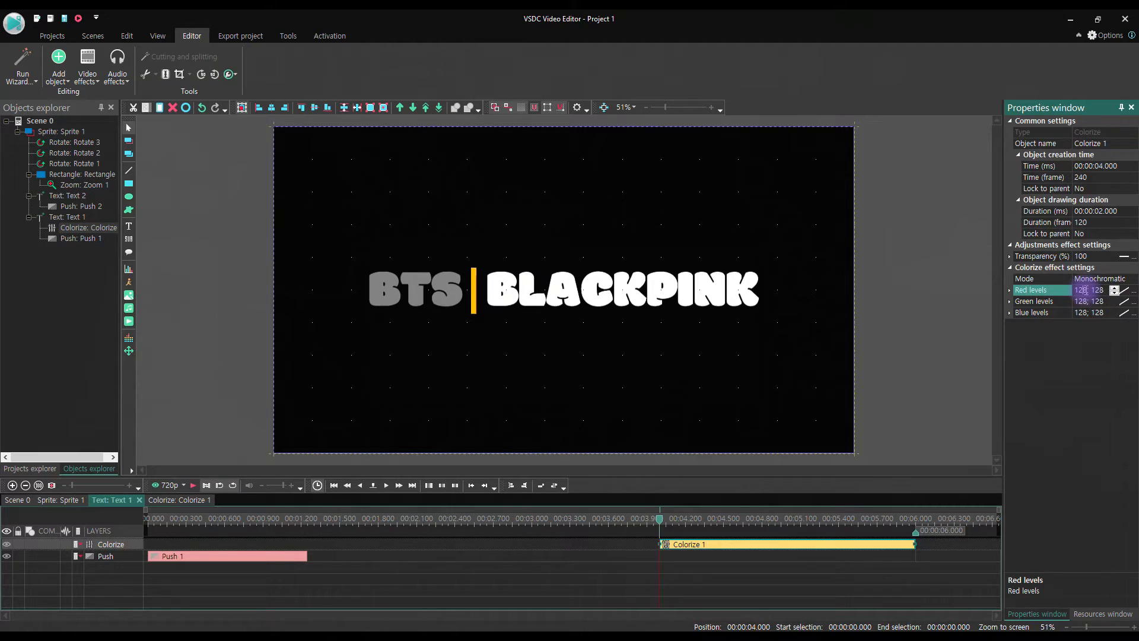
double_click(1086, 289)
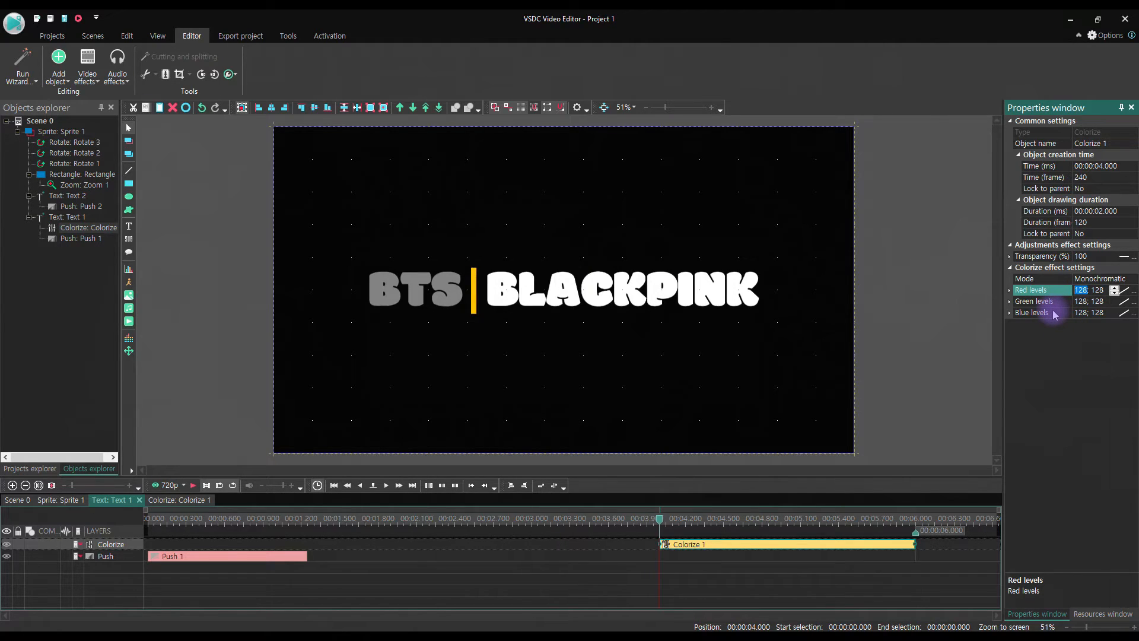
text(255)
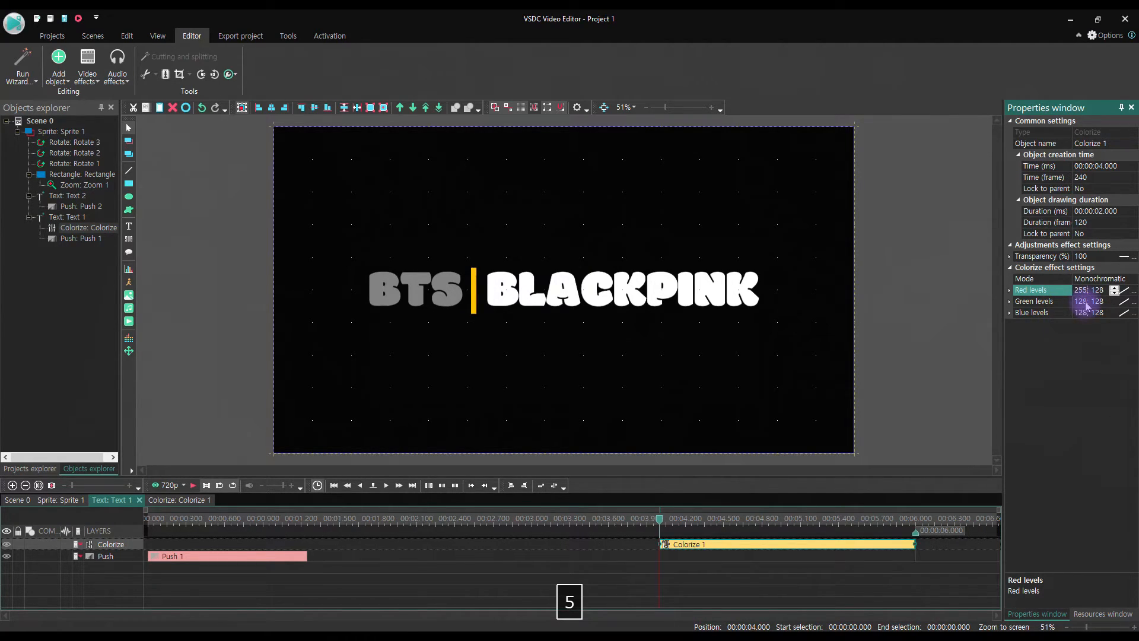
click(1085, 301)
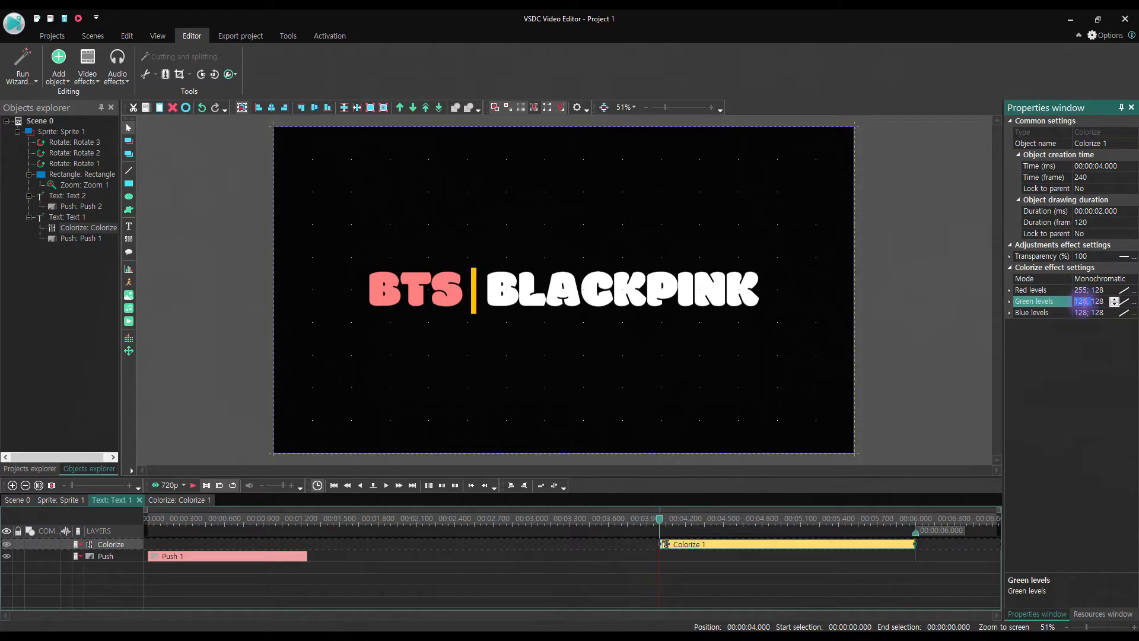
text(255)
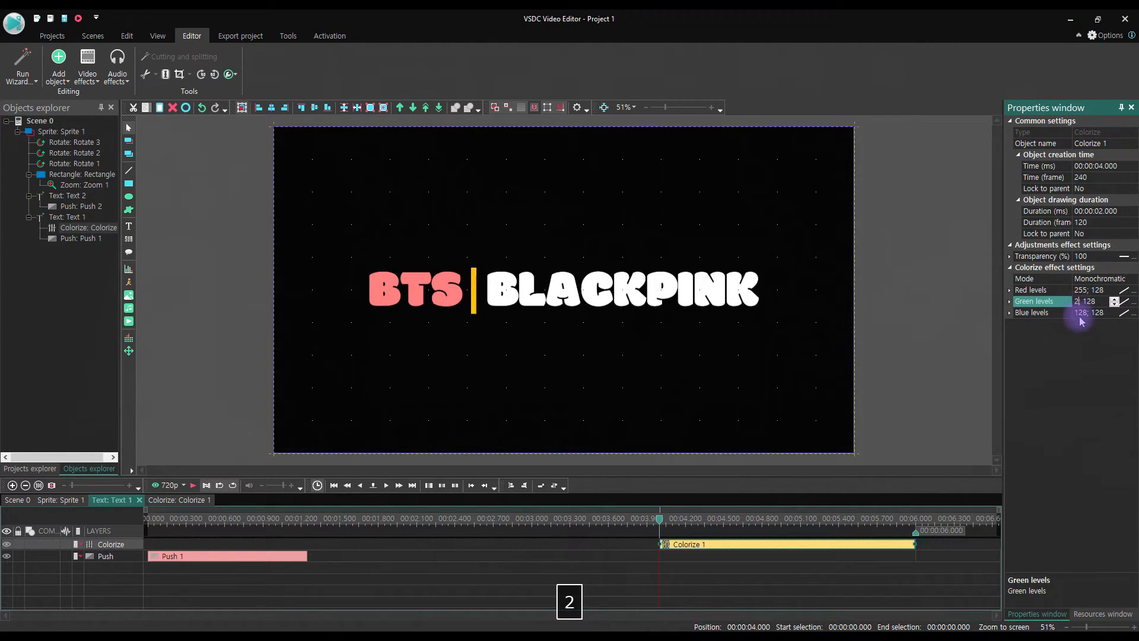
click(1084, 313)
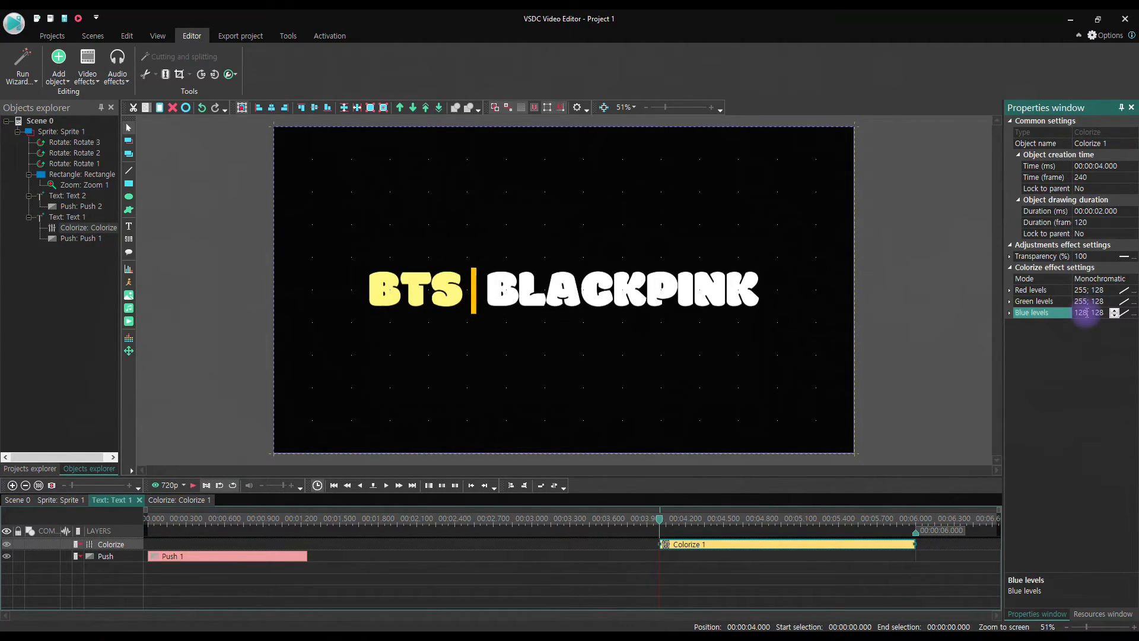
text(2)
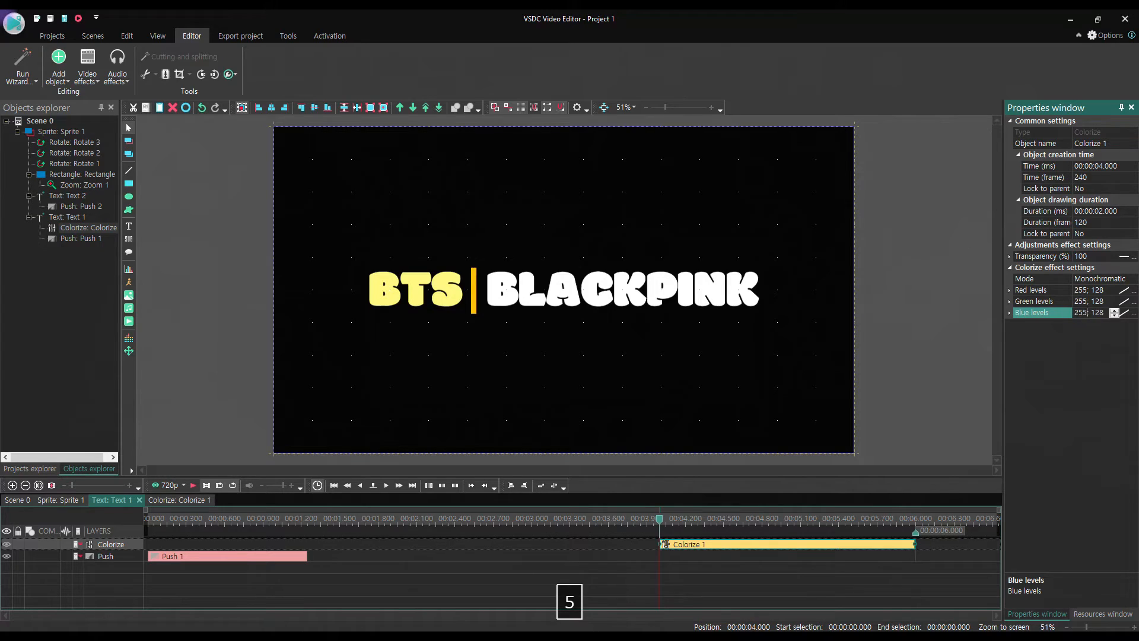
Step: Set the ending values of the BTS text's Colorize levels to 152 for red, 102 for green and 255 for blue
click(1097, 290)
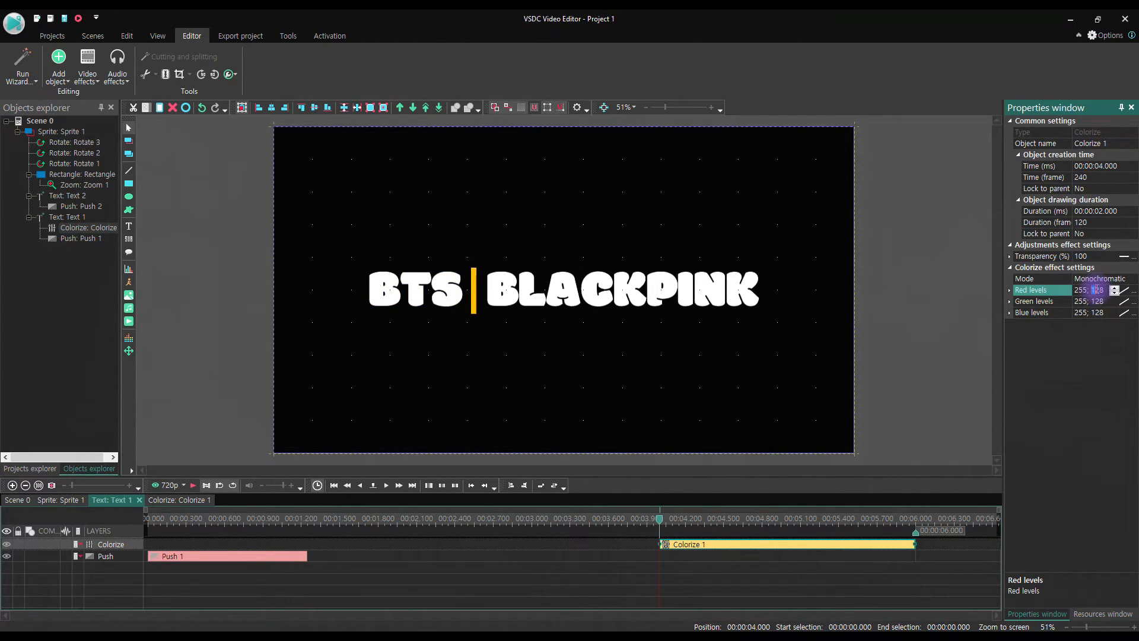
text(1)
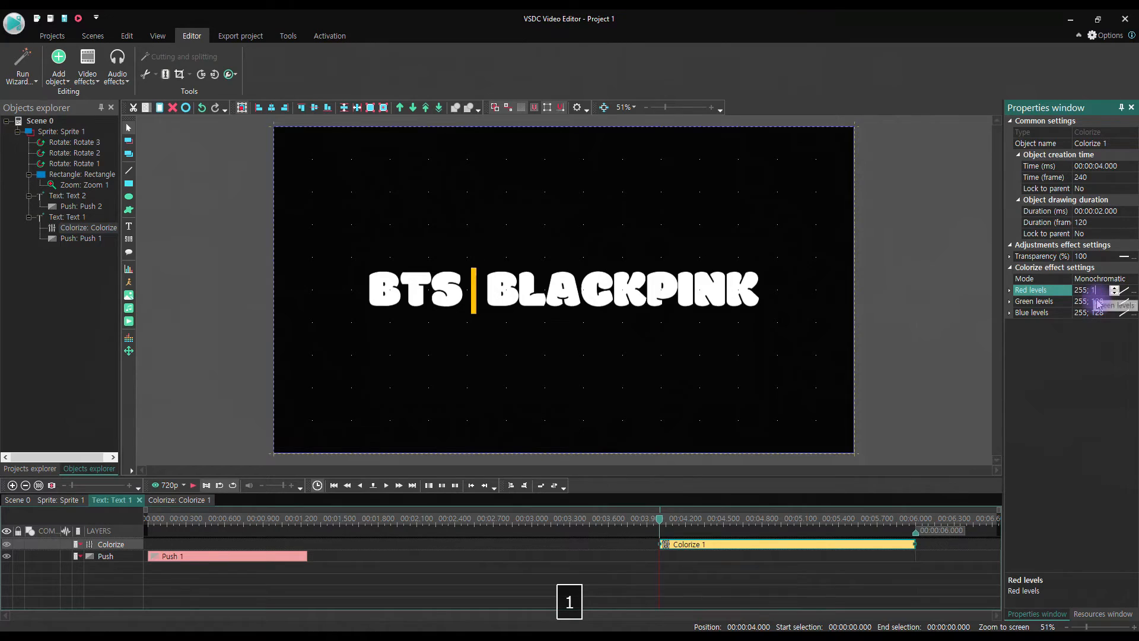
text(52)
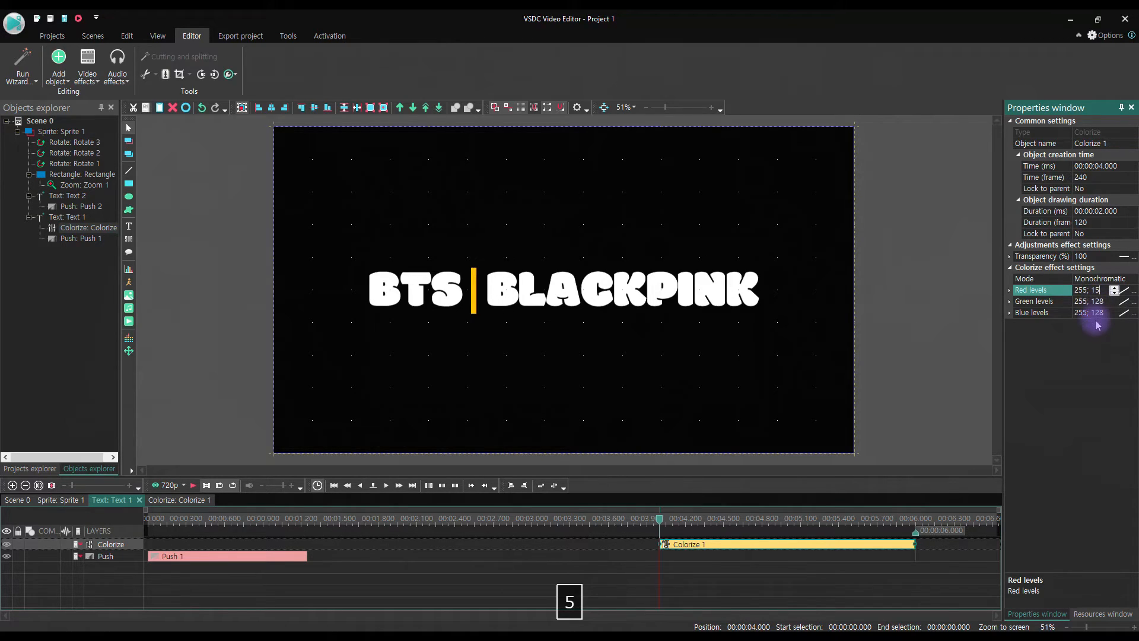
click(1099, 302)
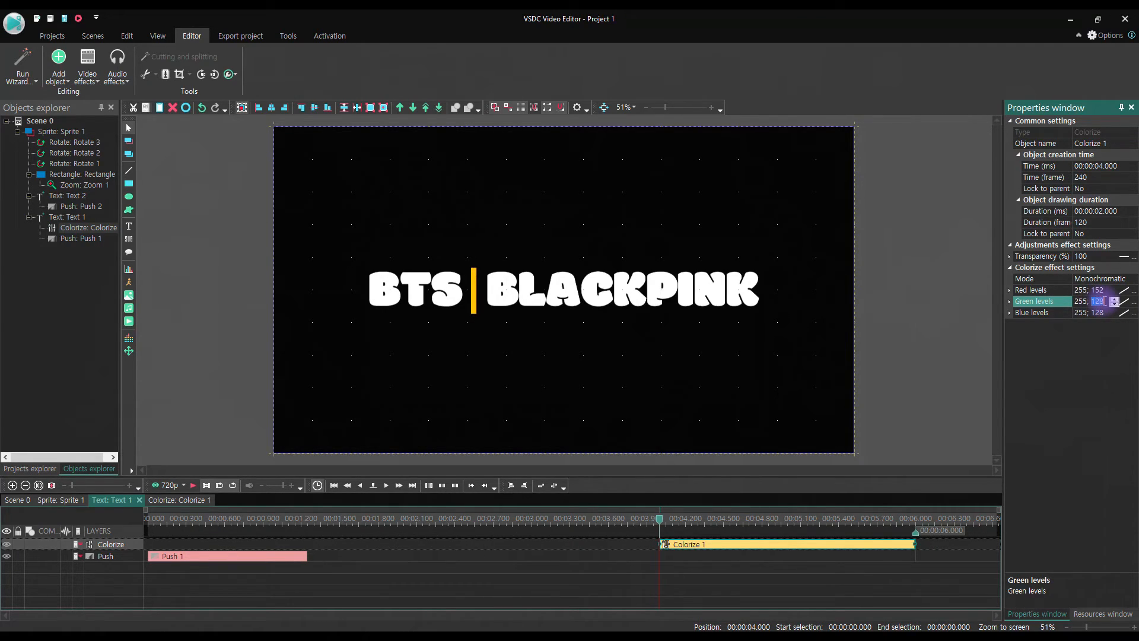
text(1)
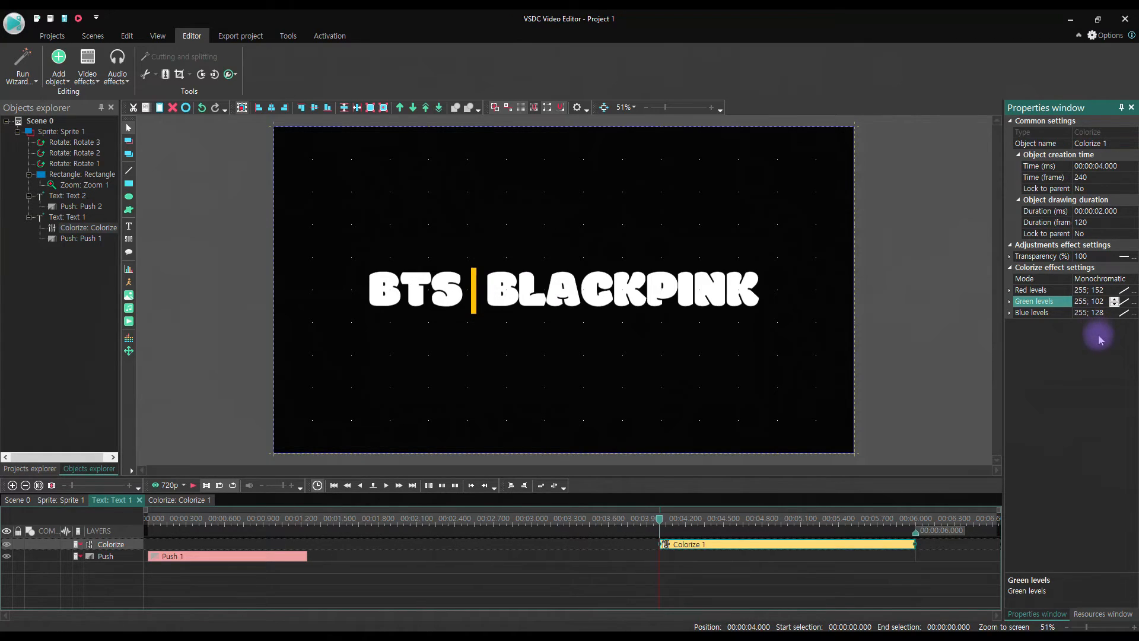
click(1096, 313)
double_click(1095, 312)
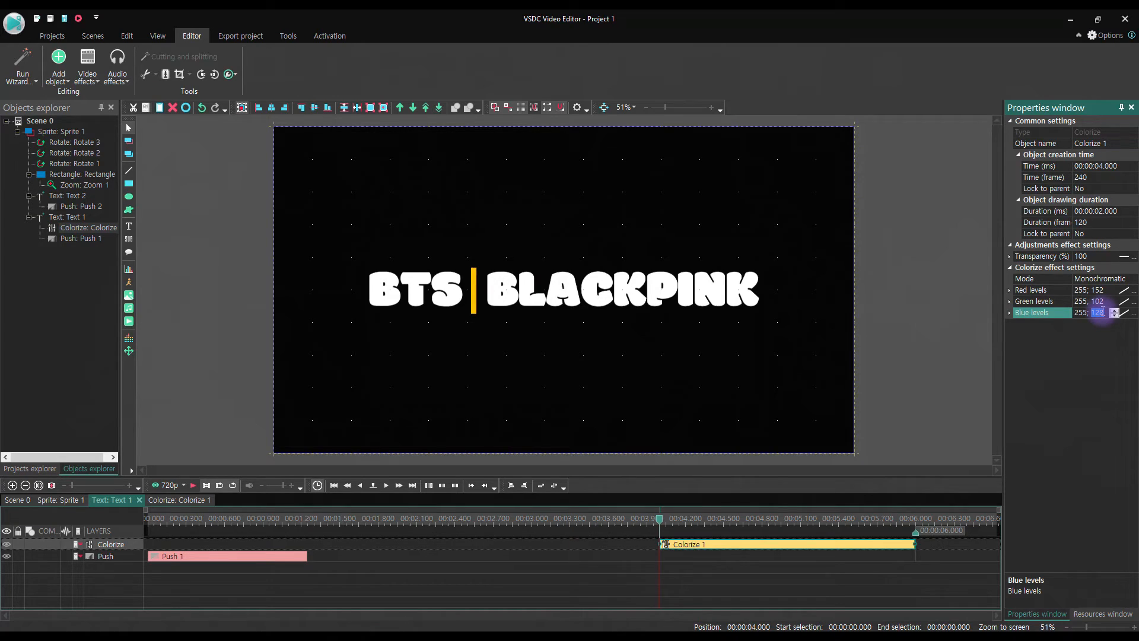
text(255)
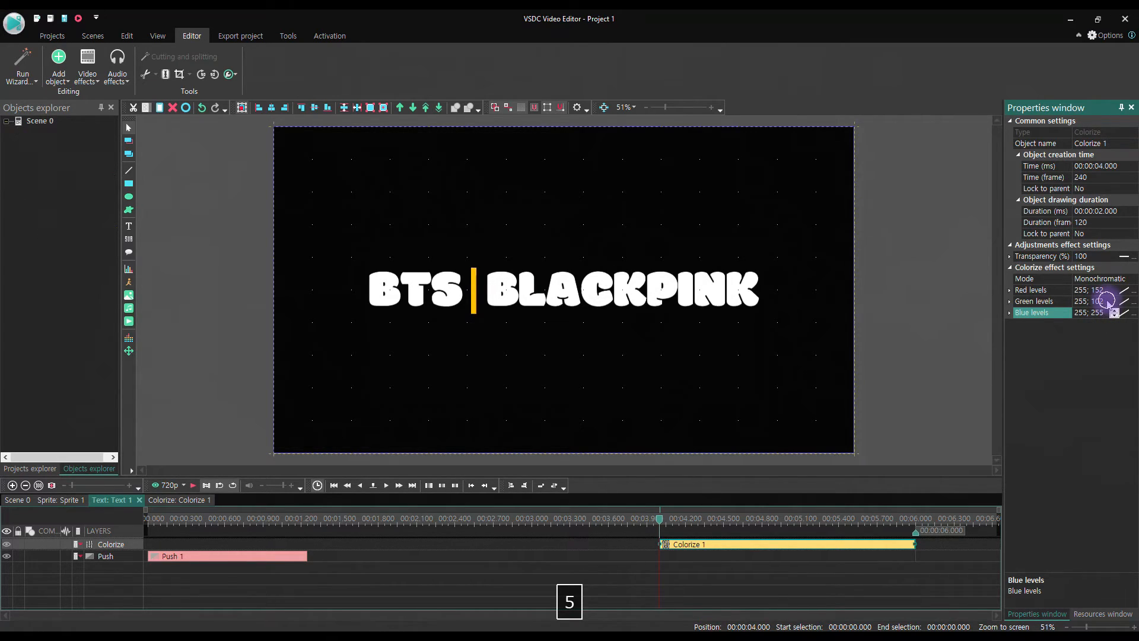
click(1107, 301)
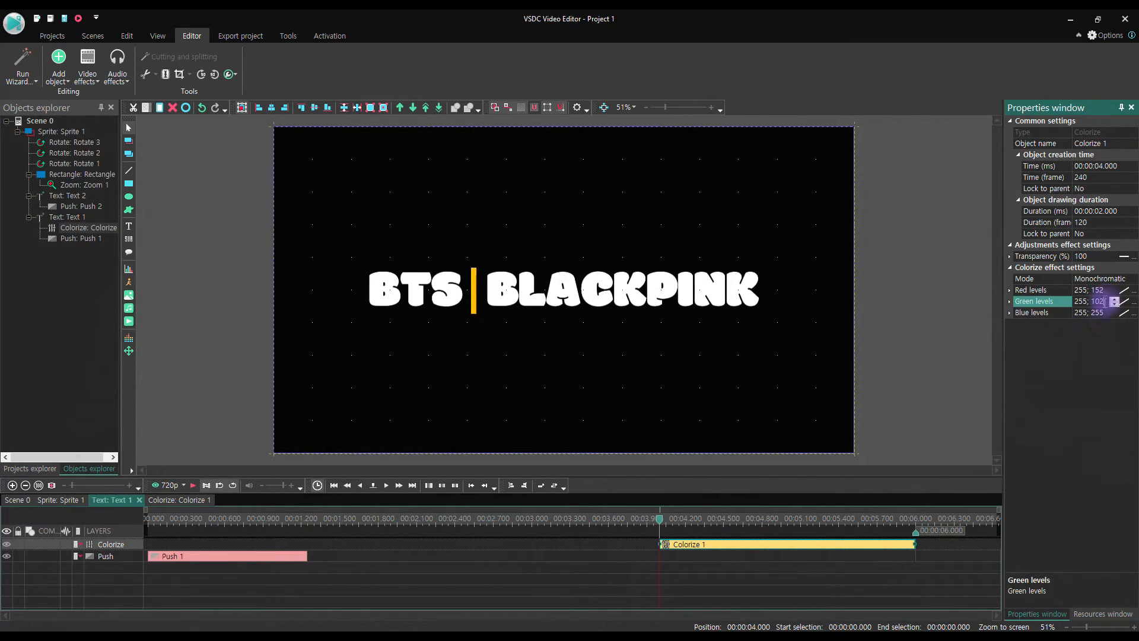
Step: Scrub the timeline across the Colorize effect to check the BTS text's color change
click(858, 531)
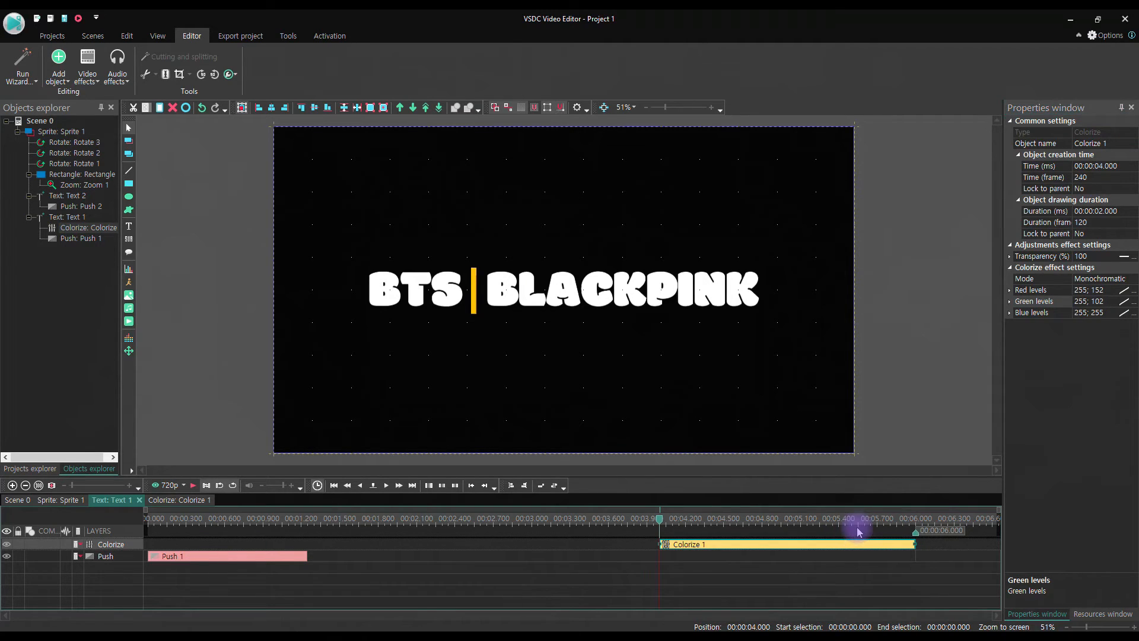
click(888, 519)
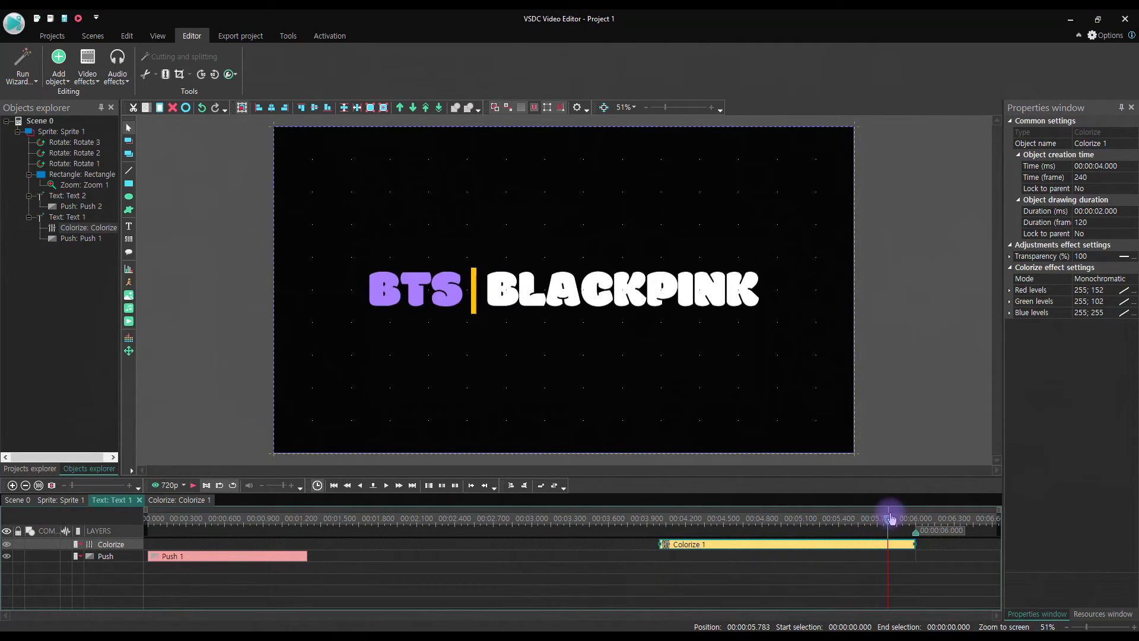
drag(888, 518, 770, 520)
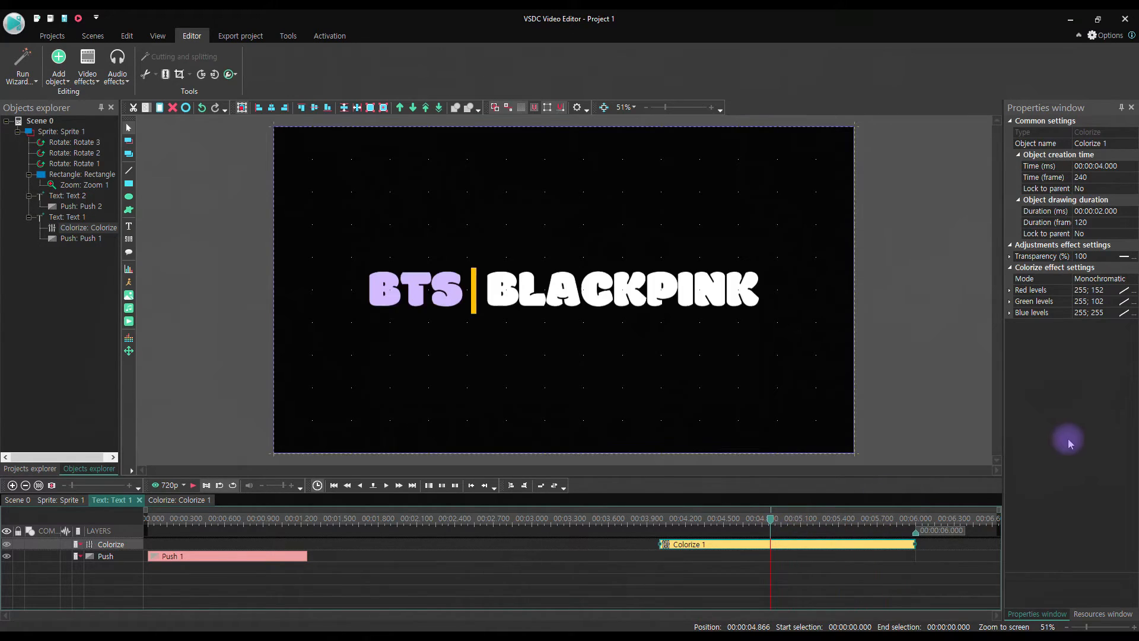
Step: Add a point at 00:00:01.000 on the Colorize effect's red levels curve and set its value to 152
click(1123, 290)
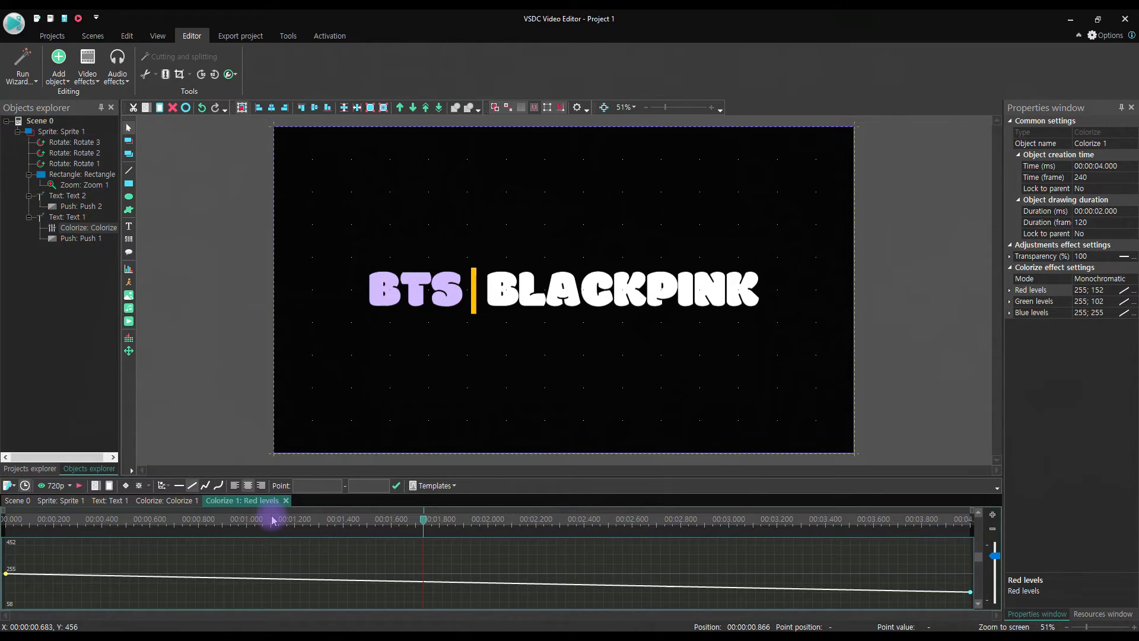
drag(426, 525, 728, 521)
drag(541, 519, 496, 525)
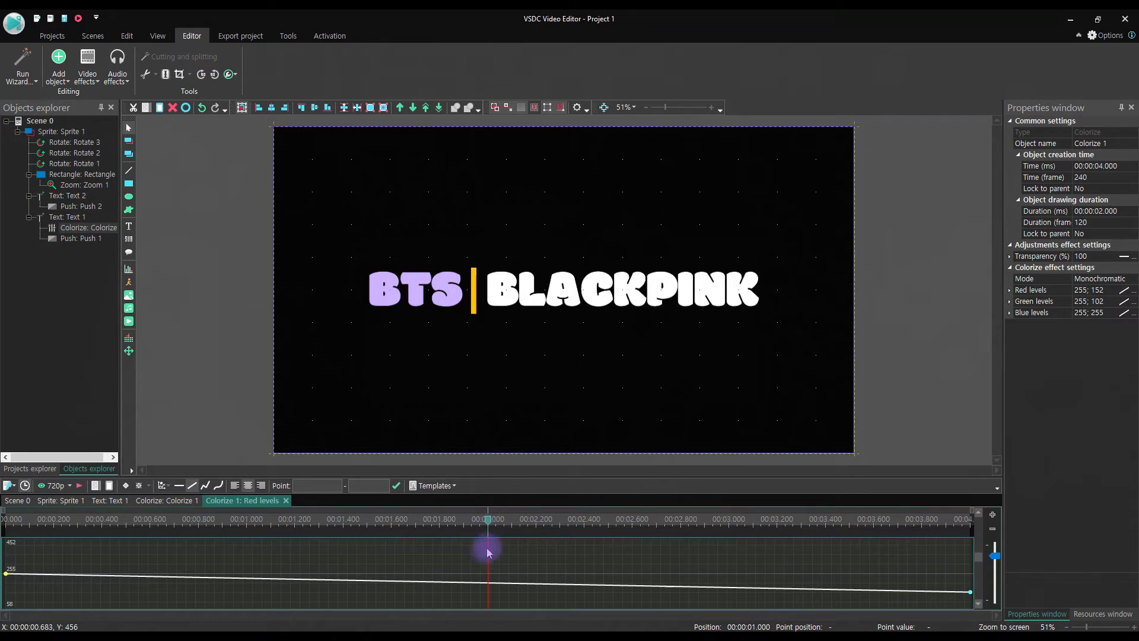
click(488, 585)
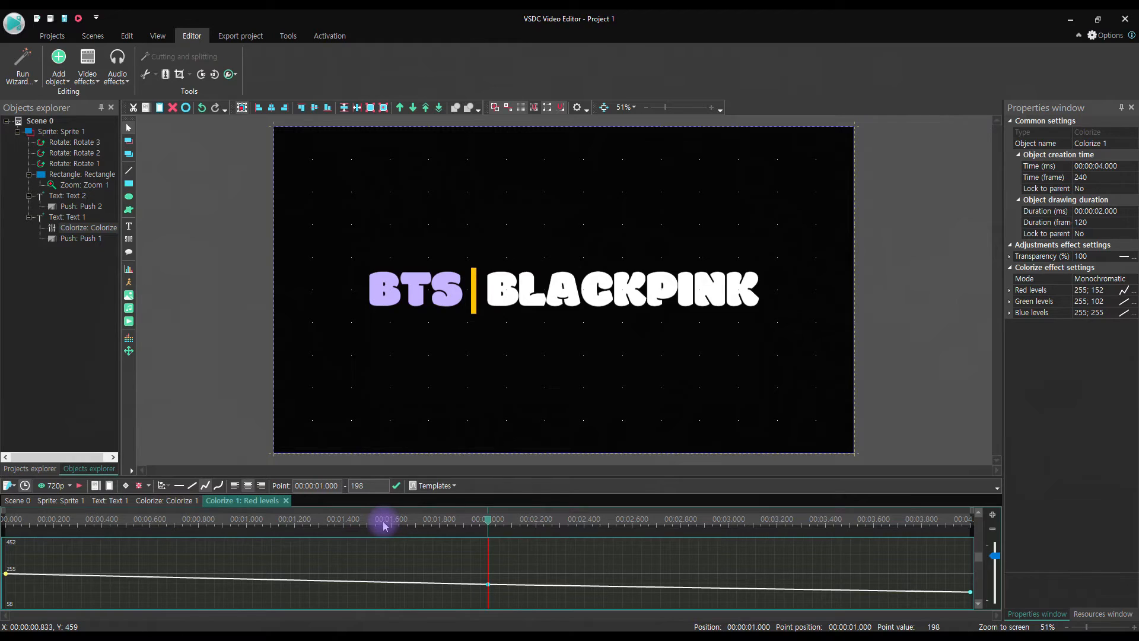
double_click(374, 488)
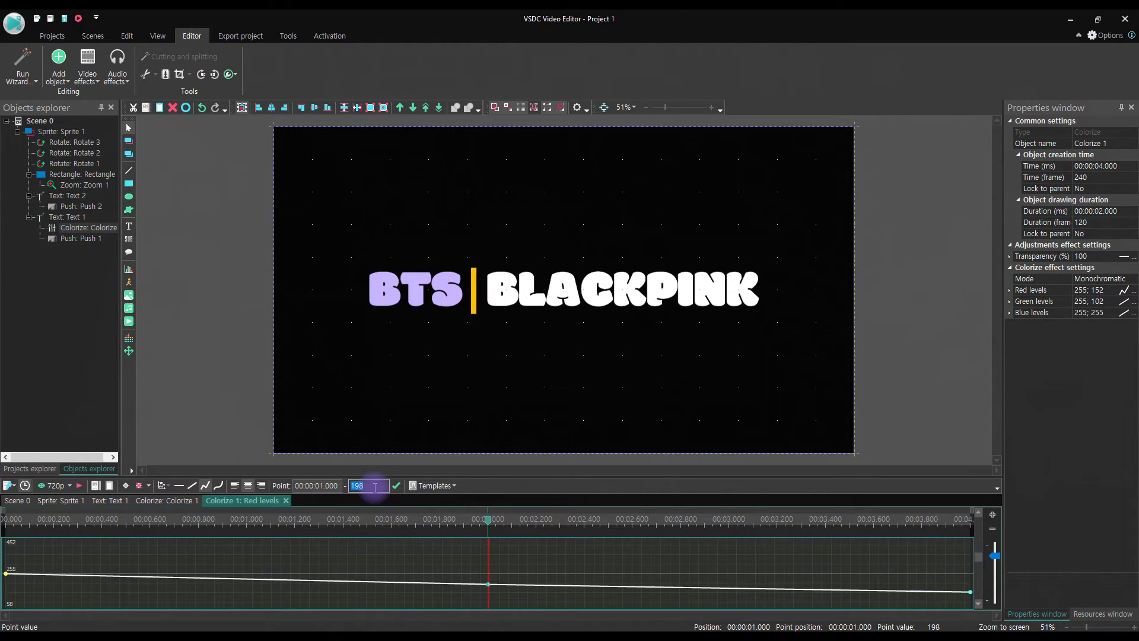
text(152)
key(Return)
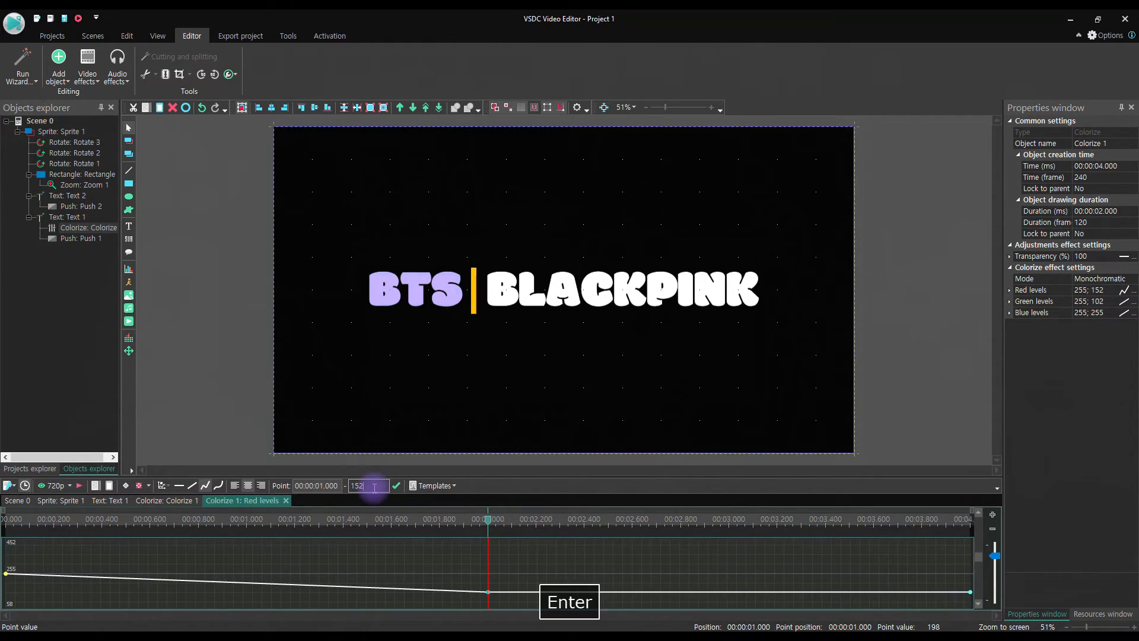
Step: Add a point at 00:00:01.000 on the Colorize effect's green levels curve and set its value to 102
click(1124, 301)
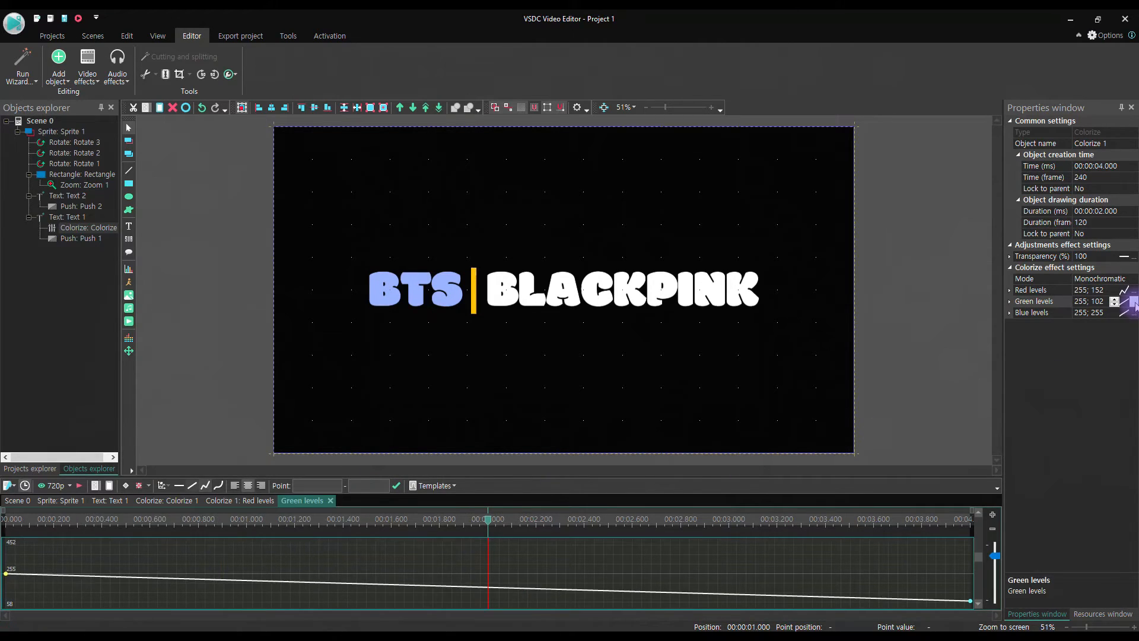
double_click(488, 588)
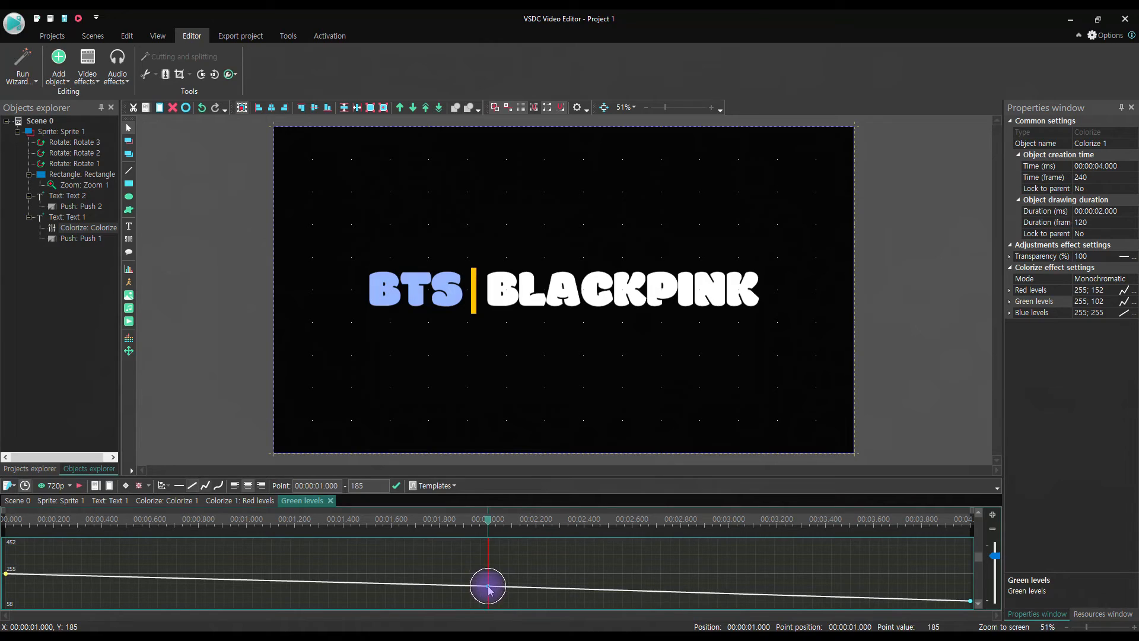
double_click(371, 487)
text(q0)
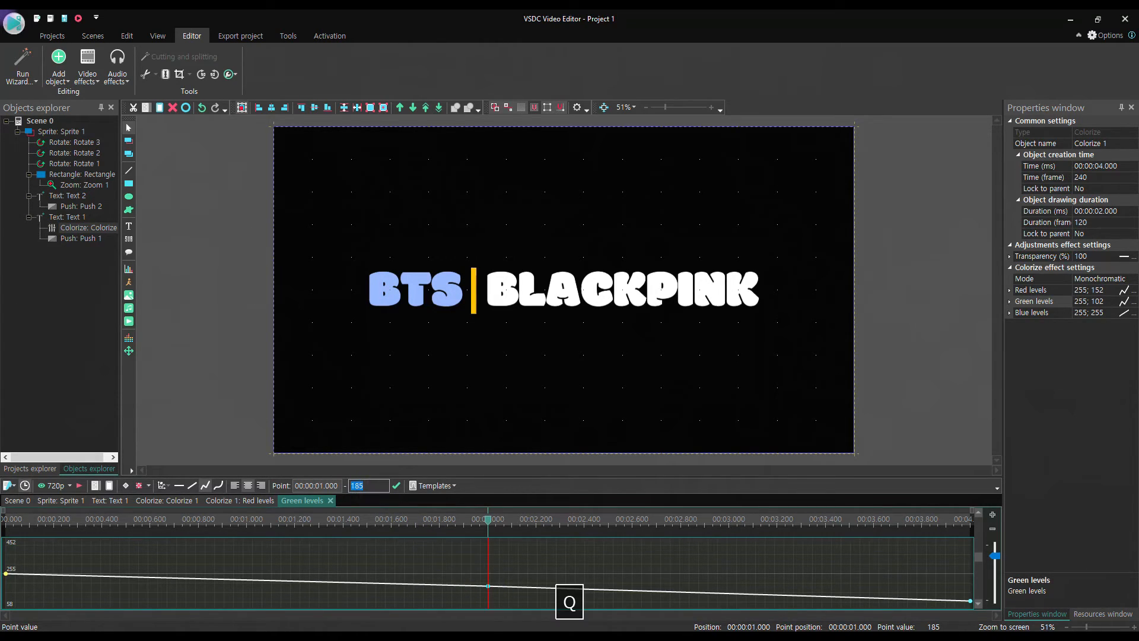
text(2)
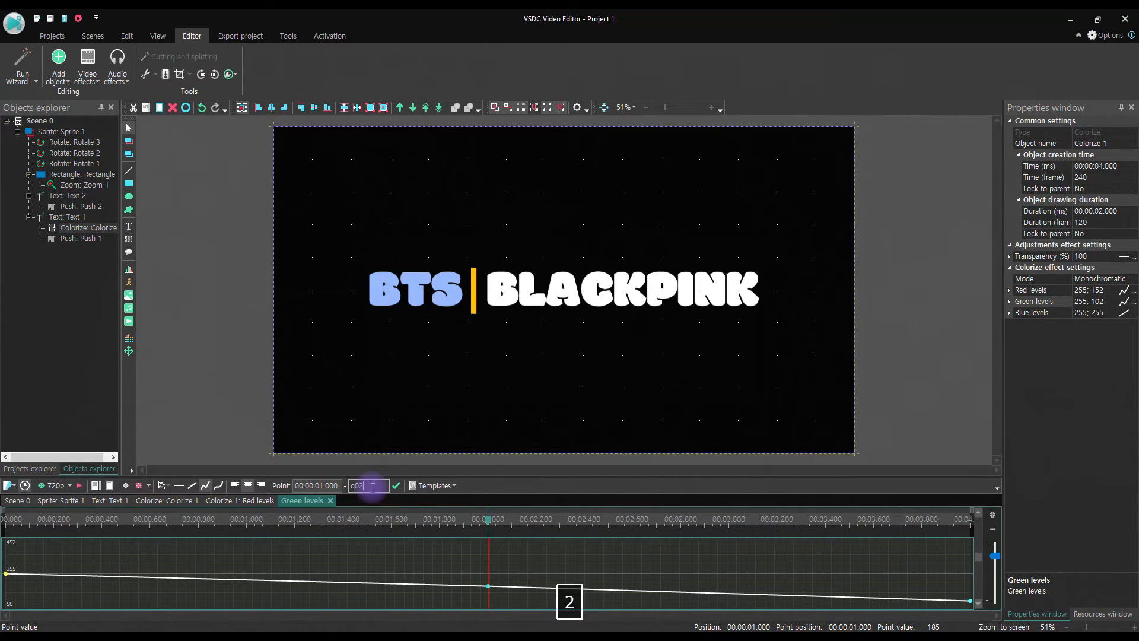
key(BackSpace)
key(BackSpace)
key(BackSpace)
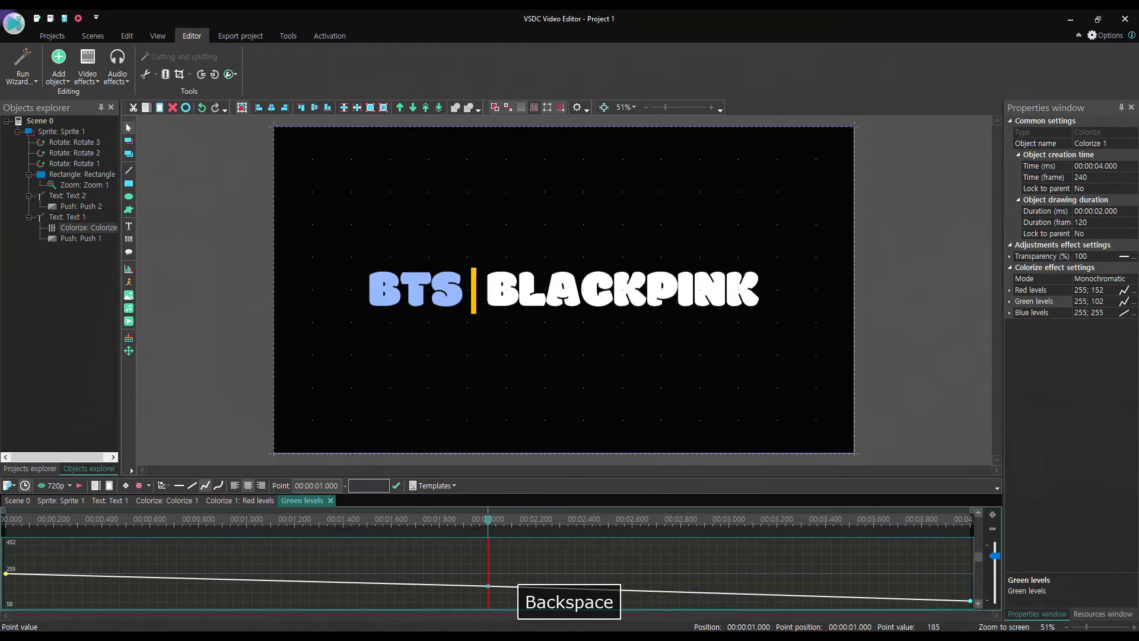
text(102)
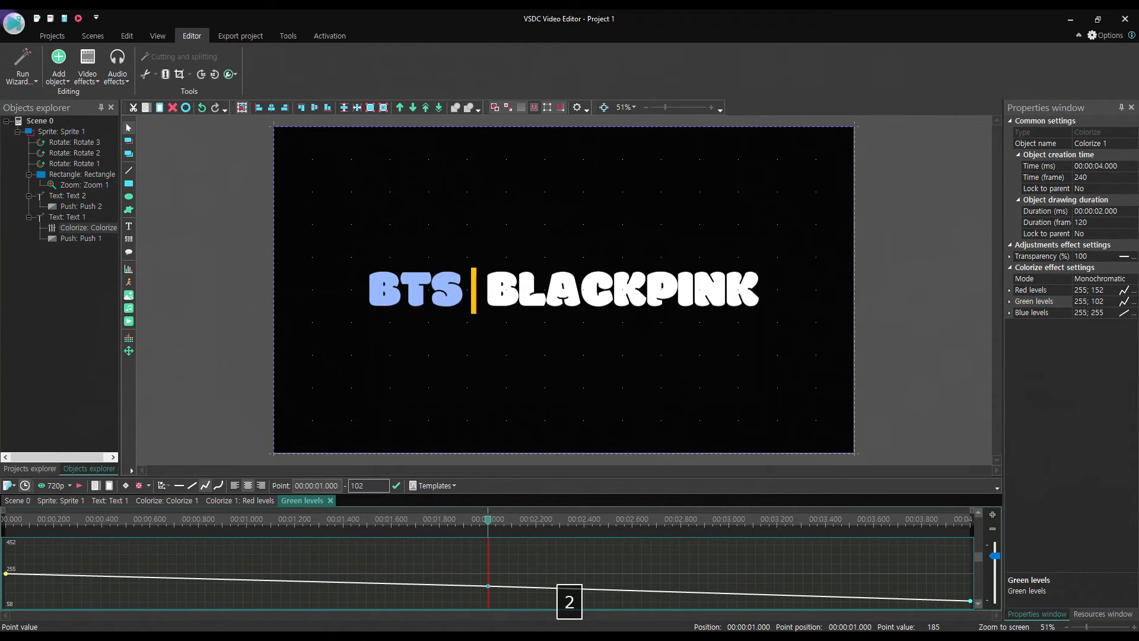
key(Return)
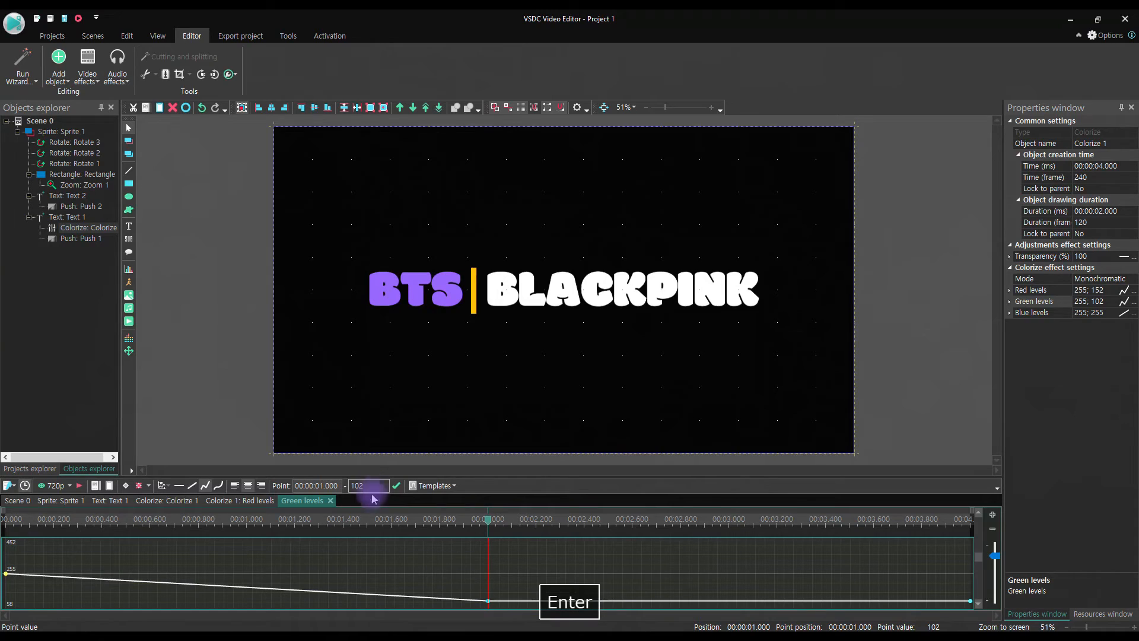
Step: Examine the Colorize effect's blue levels curve and return to the BTS text's timeline
click(1133, 313)
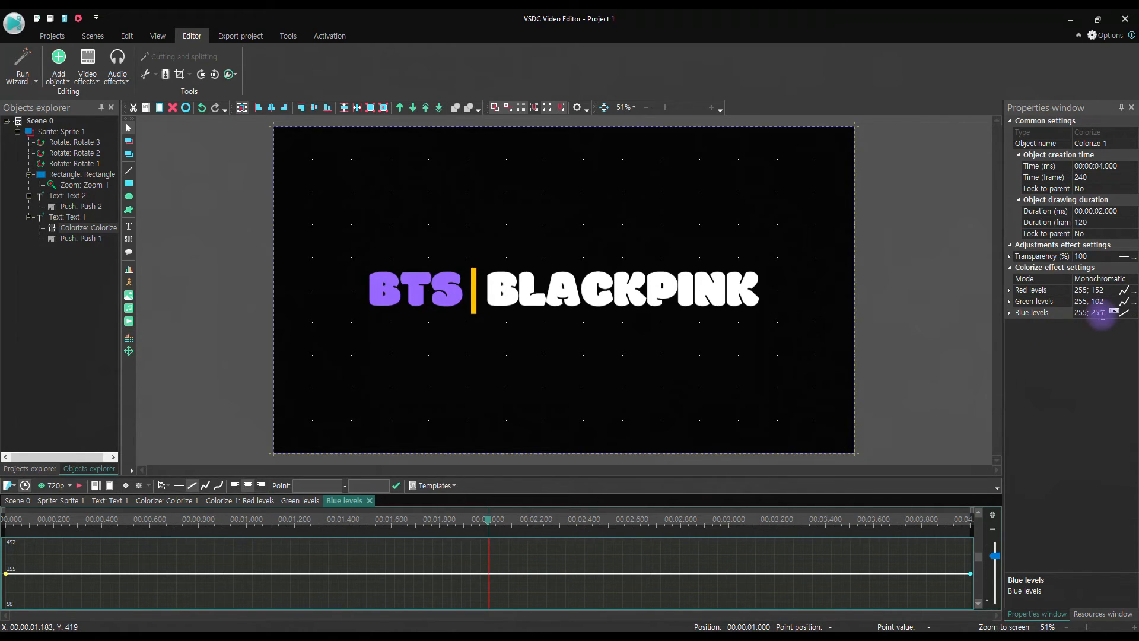
double_click(191, 407)
double_click(191, 407)
double_click(191, 407)
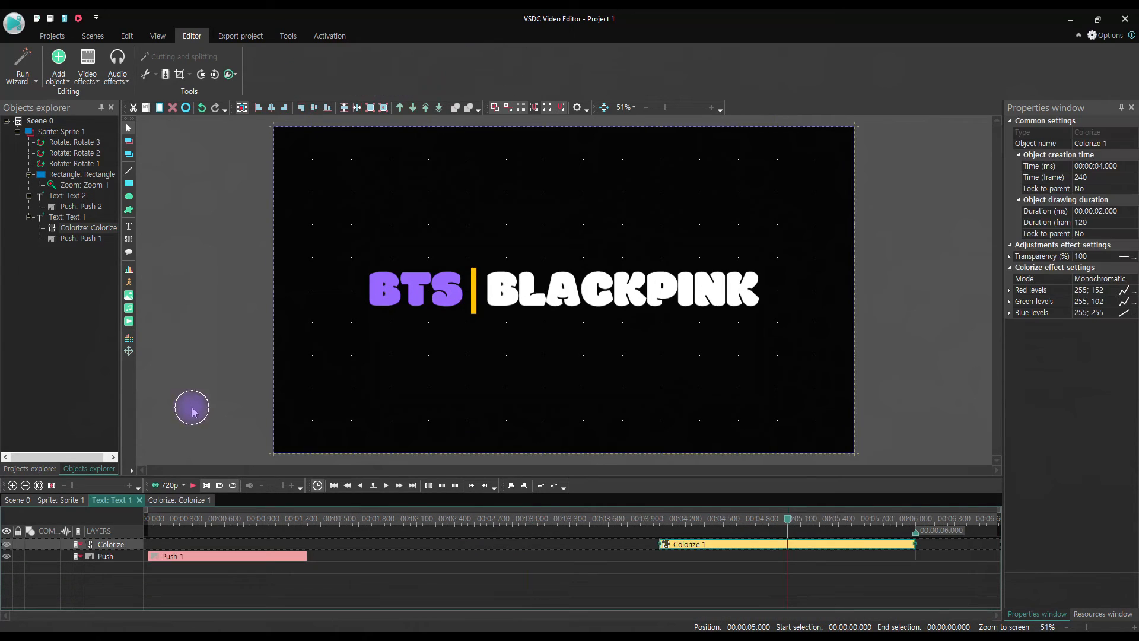
Step: Copy the Colorize effect from the BTS text and paste it inside the BLACKPINK text's timeline
right_click(682, 545)
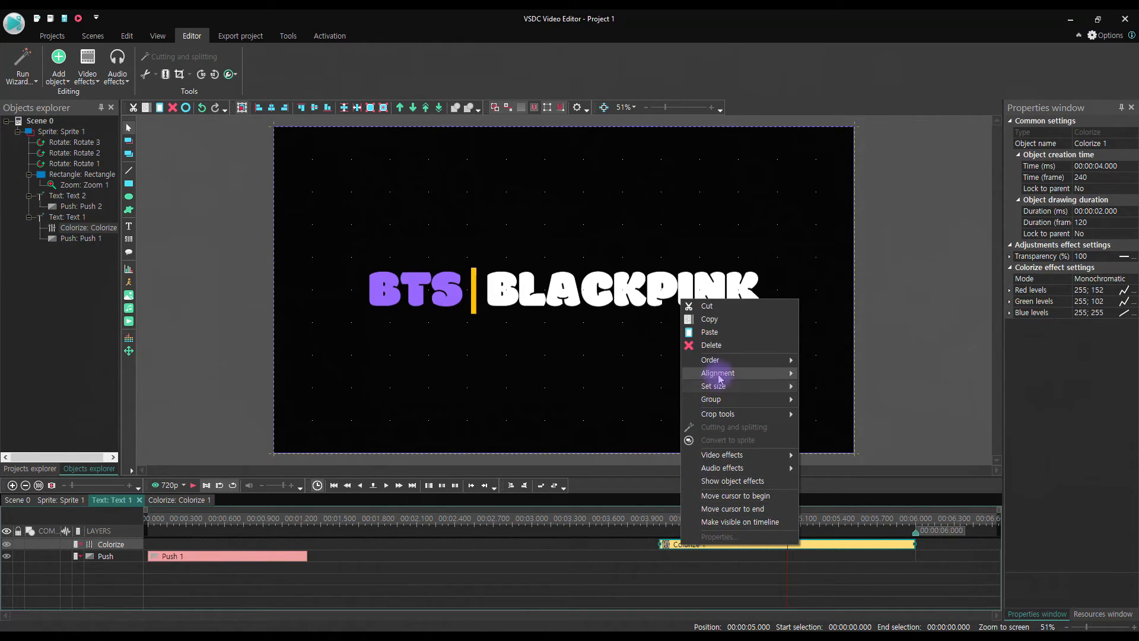
click(712, 319)
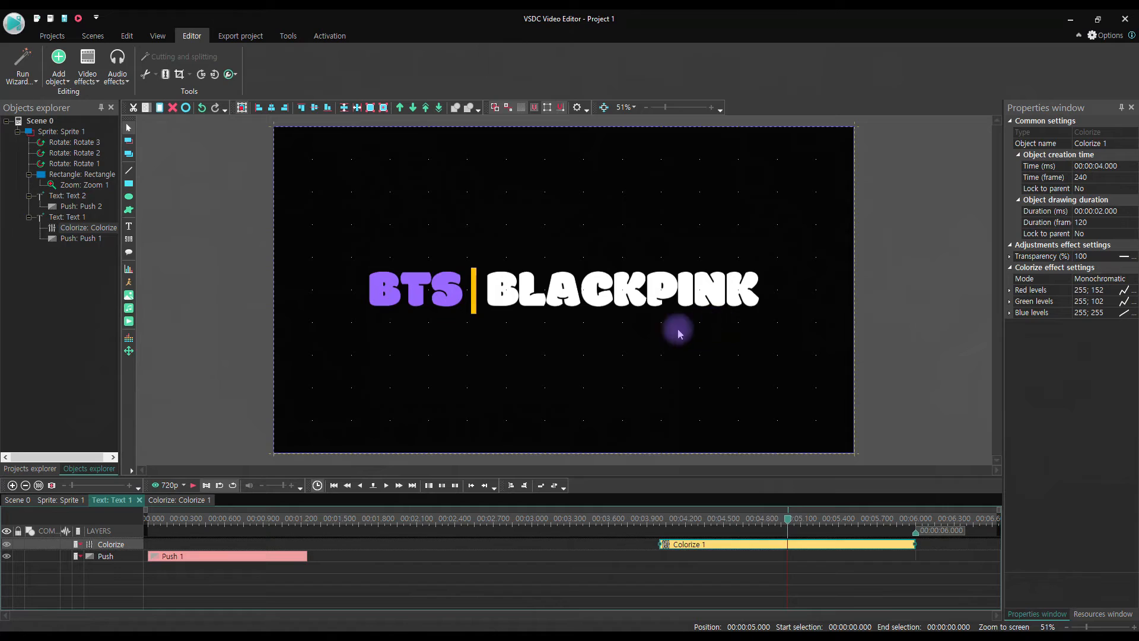
click(234, 395)
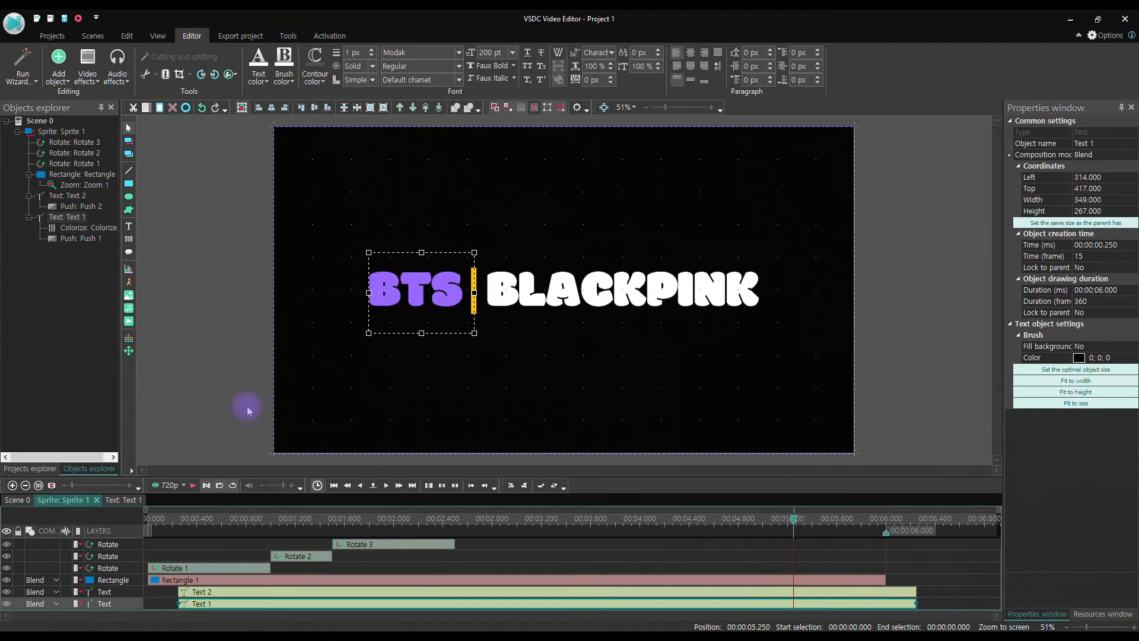
double_click(627, 588)
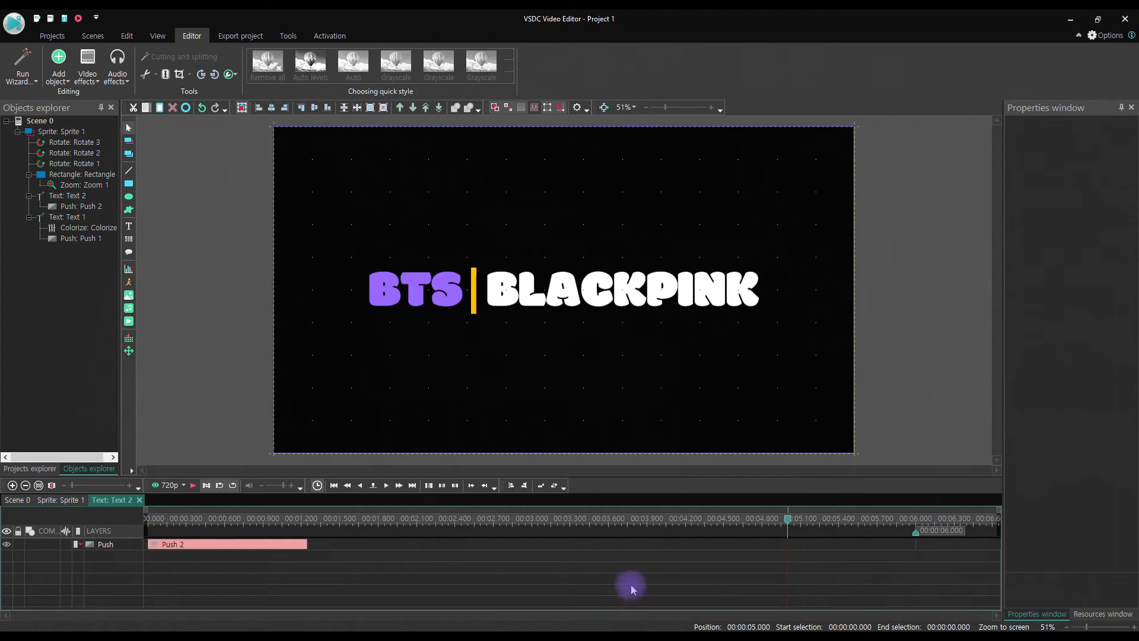
right_click(655, 551)
click(710, 343)
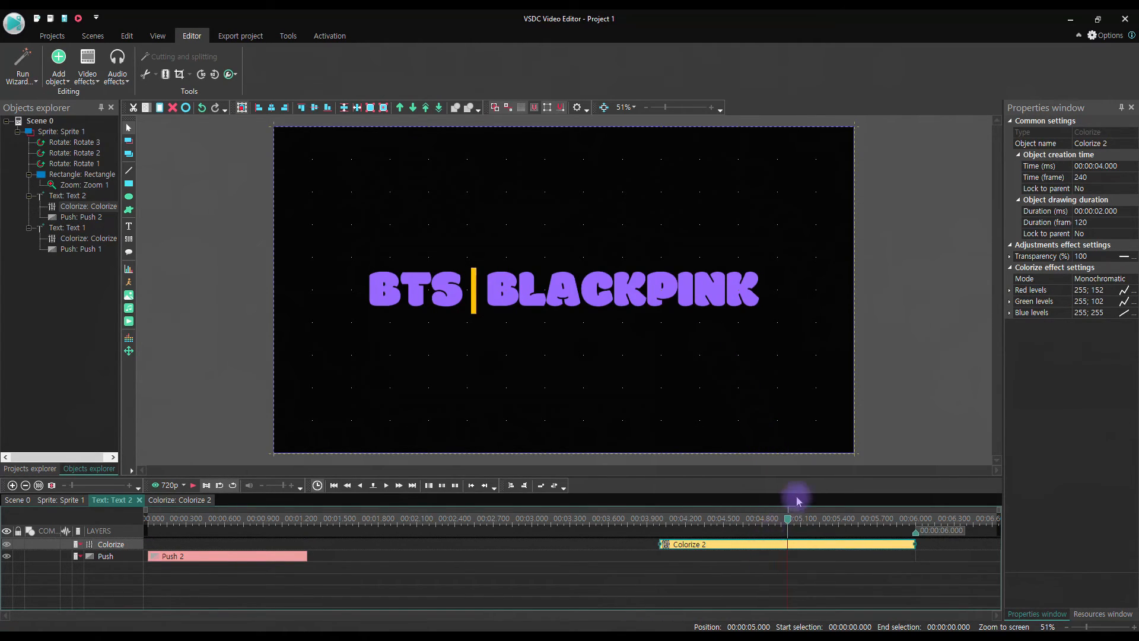
Step: Set the final values of the BLACKPINK text's Colorize effect to 255 for red levels and 153 for green levels
click(1094, 290)
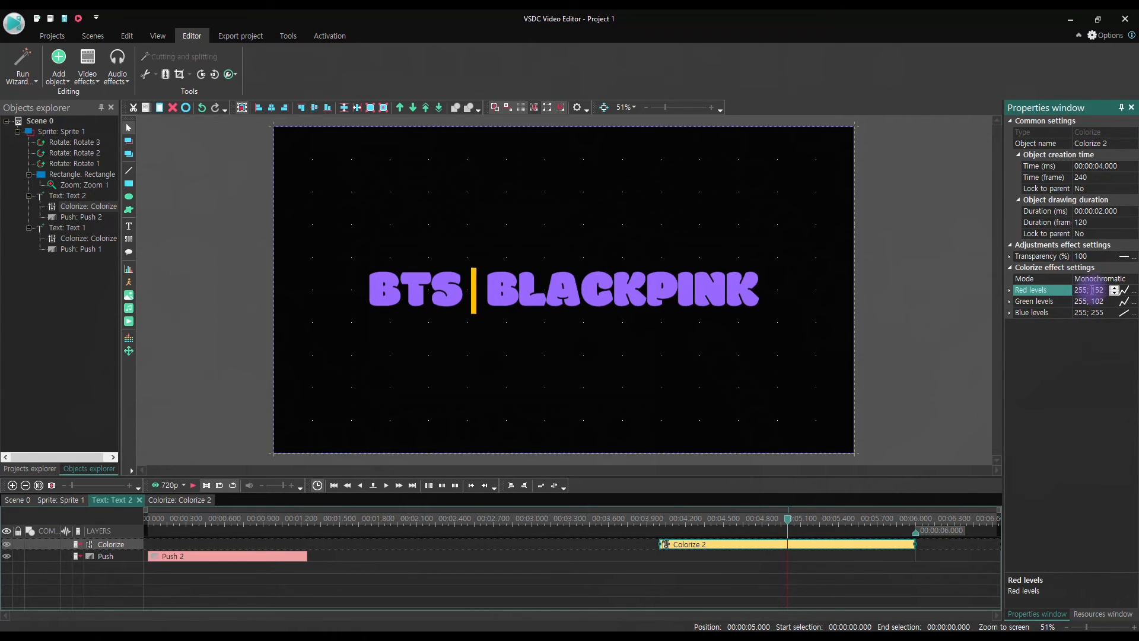
double_click(1090, 289)
text(255)
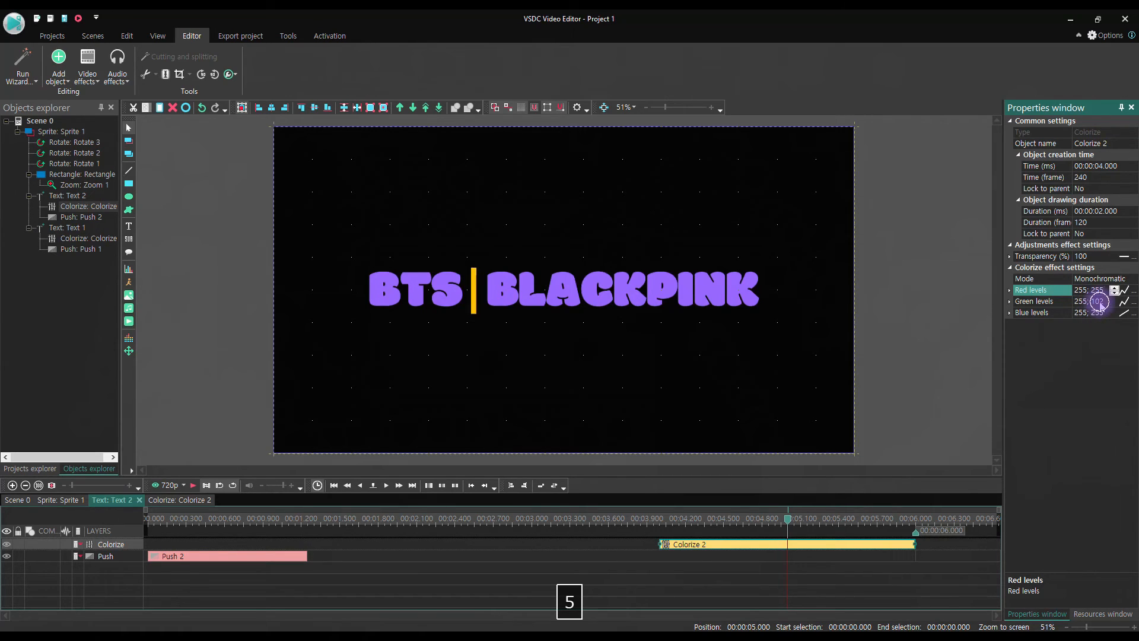
click(1096, 302)
double_click(1096, 301)
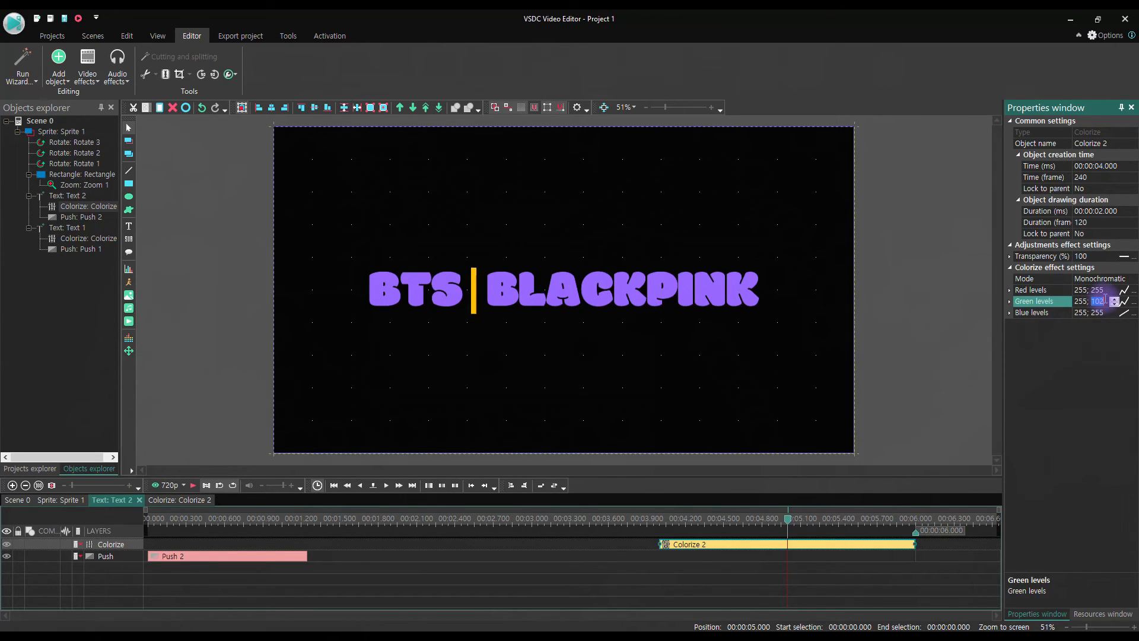
text(153)
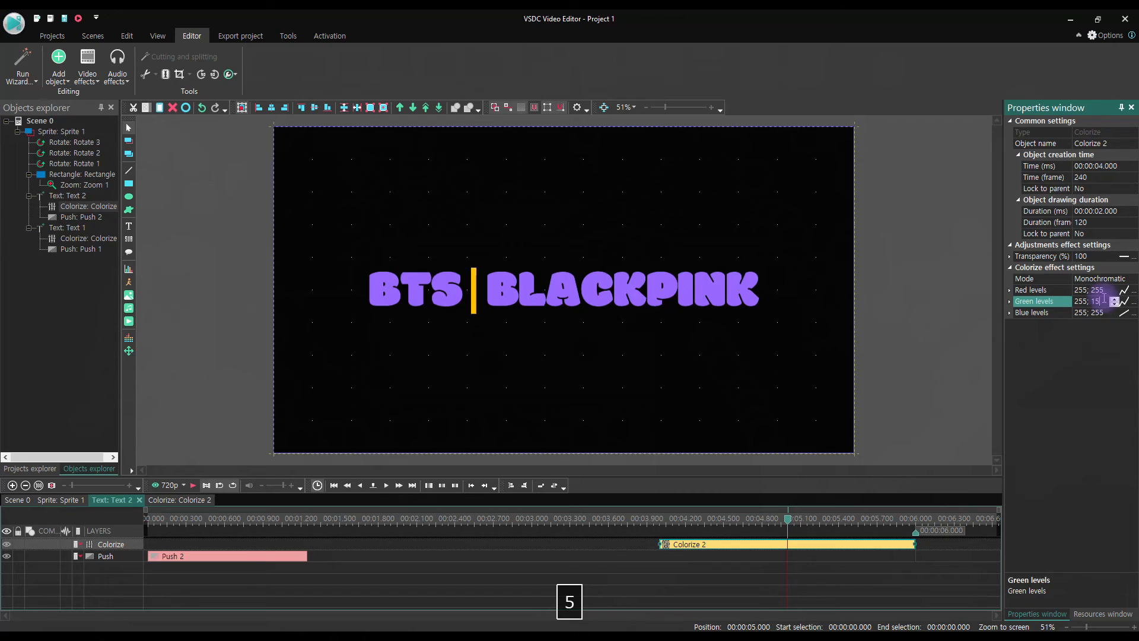
click(1094, 312)
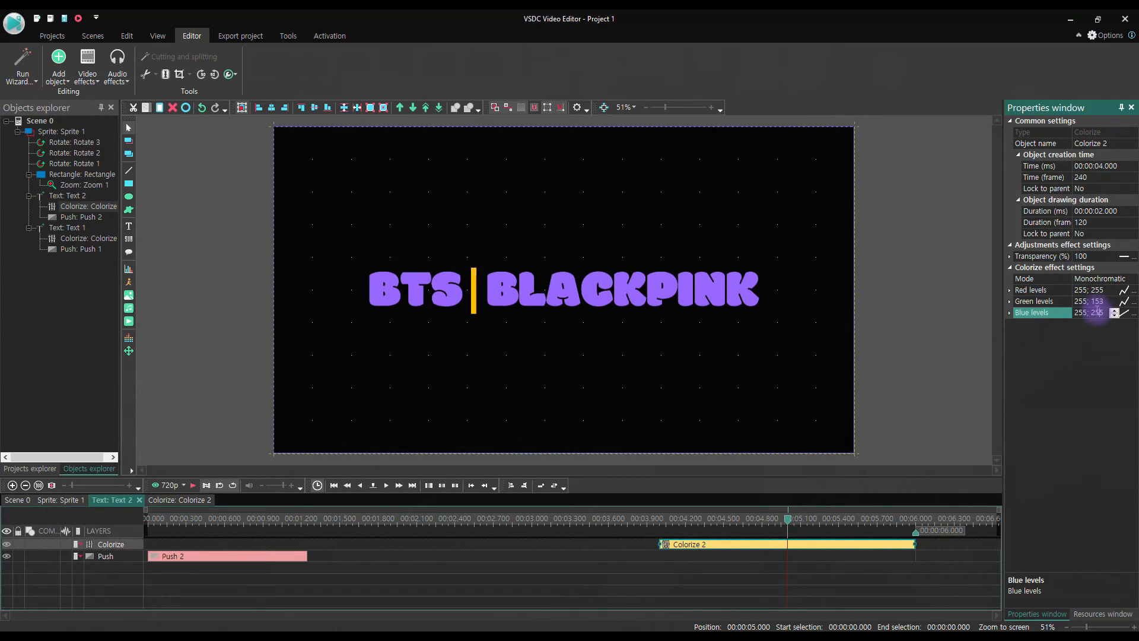
click(1095, 361)
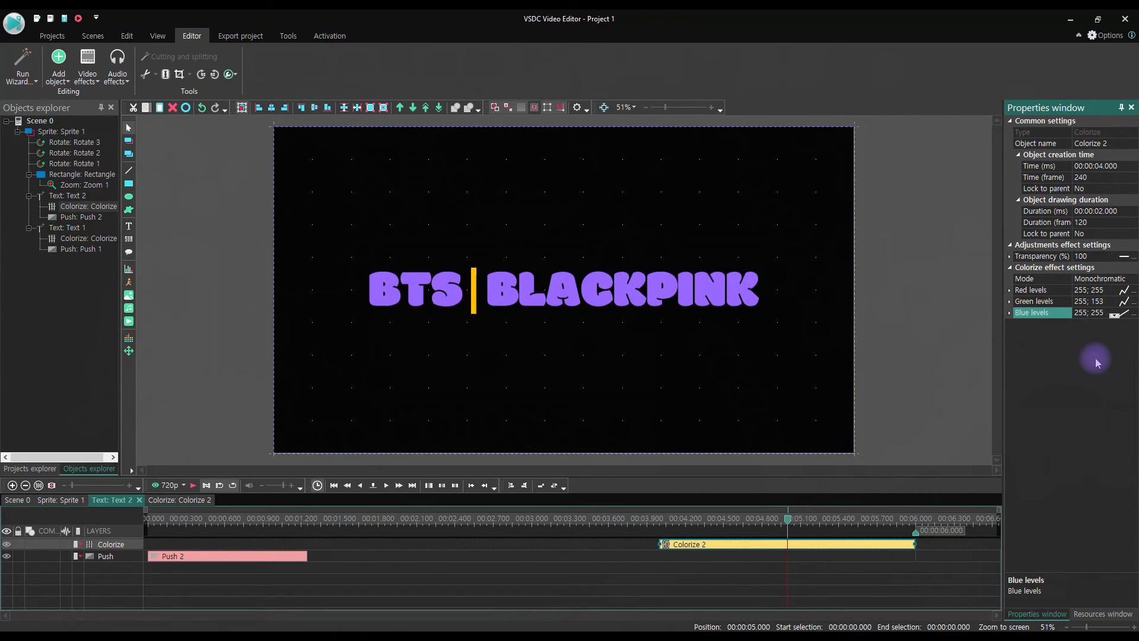
Step: Set the 00:00:01.000 point on the BLACKPINK Colorize effect's red levels curve to 255
click(1132, 291)
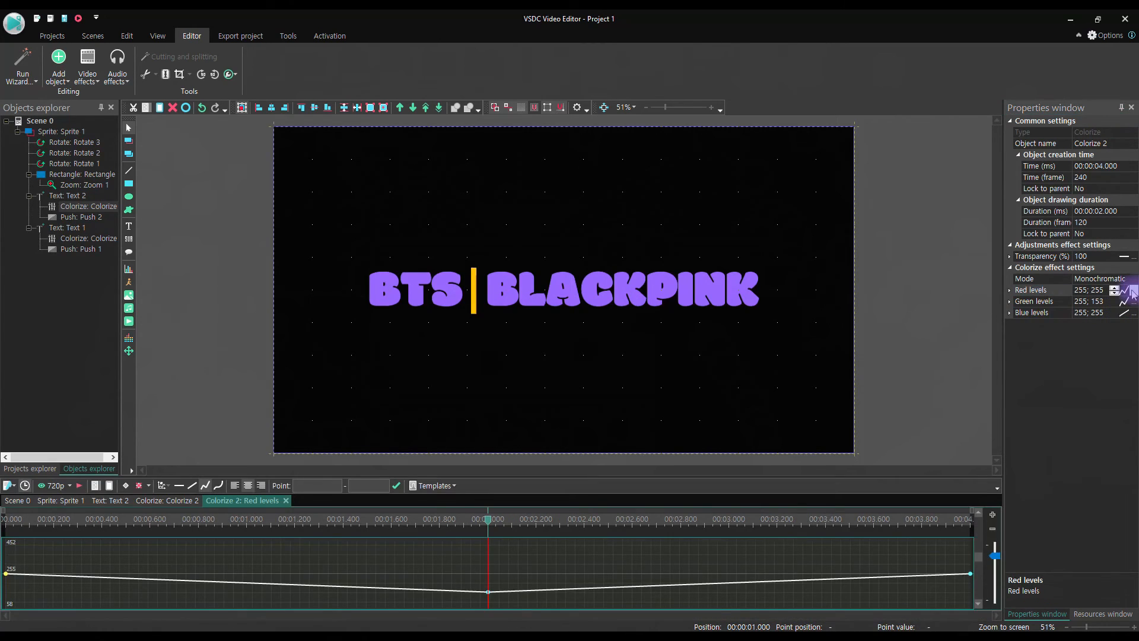
click(489, 594)
click(370, 487)
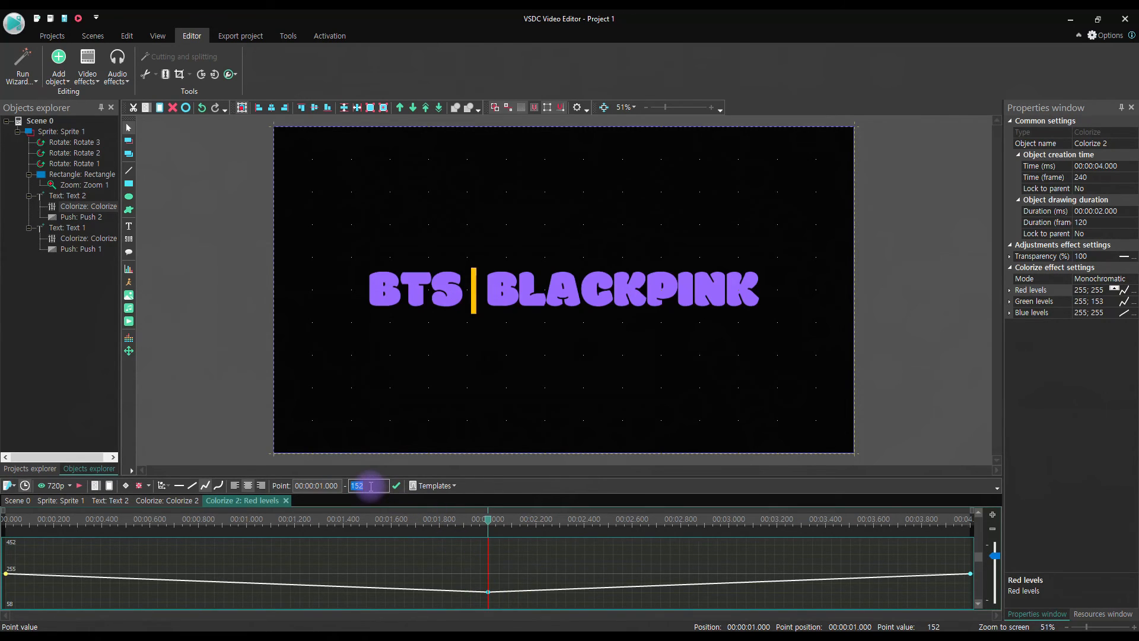
text(255)
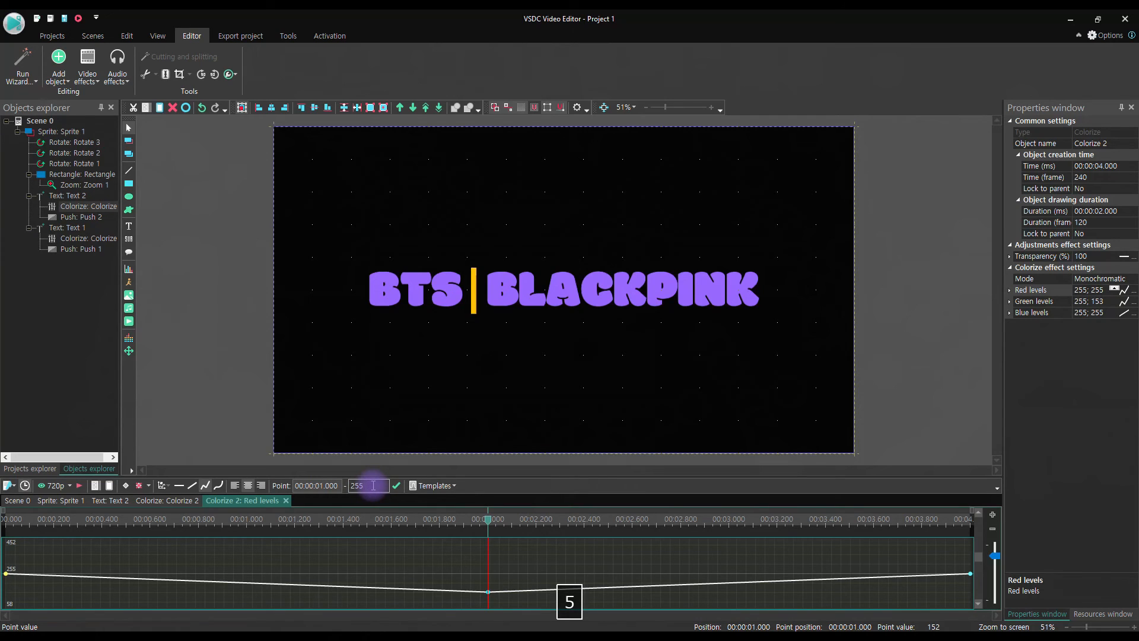
key(Return)
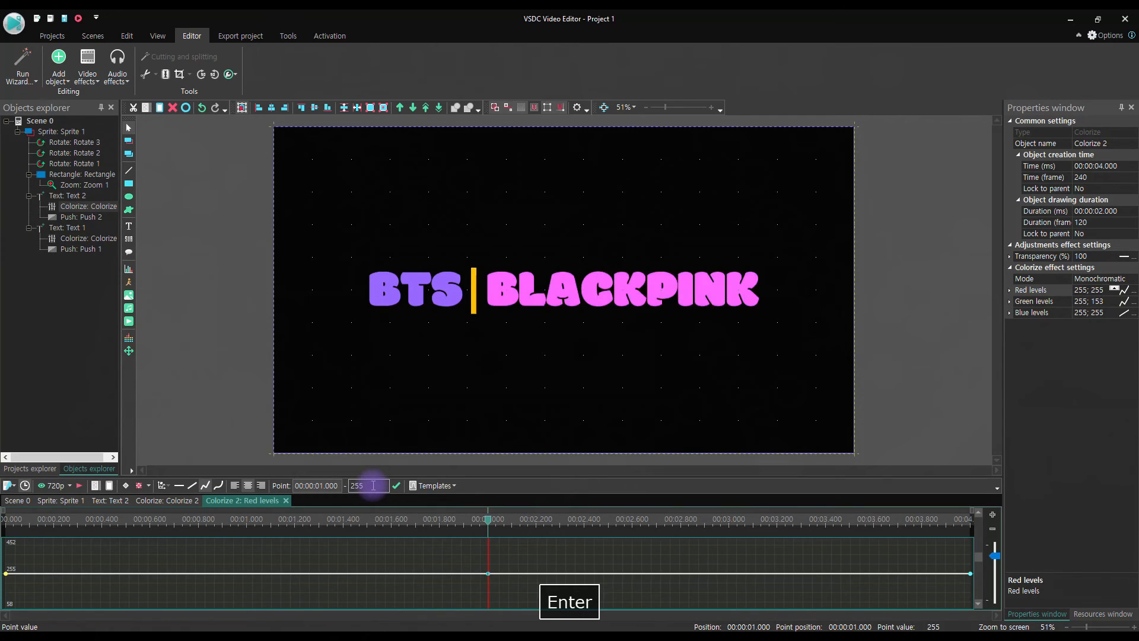
Step: Set the 00:00:01.000 point on the BLACKPINK Colorize effect's green levels curve to 153
click(1134, 302)
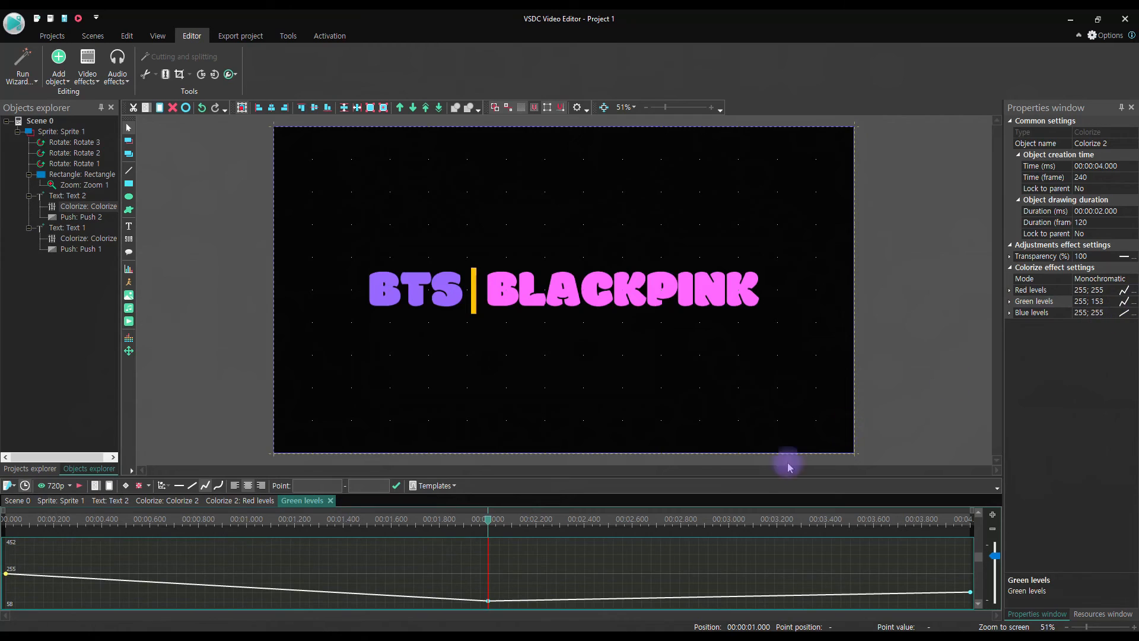
click(487, 600)
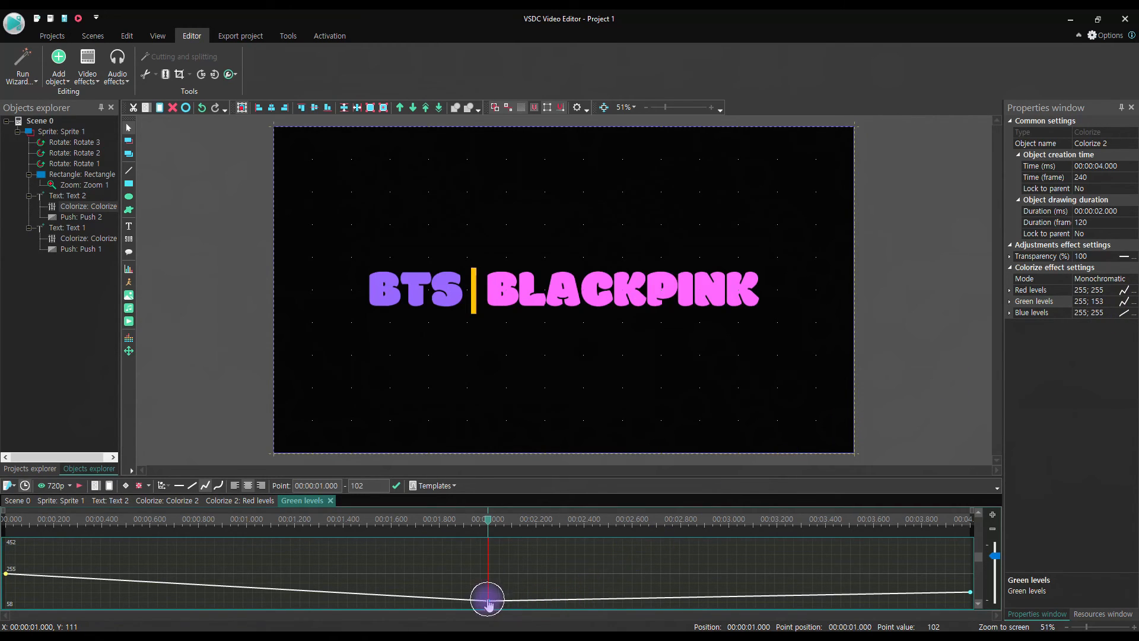
click(370, 485)
text(1)
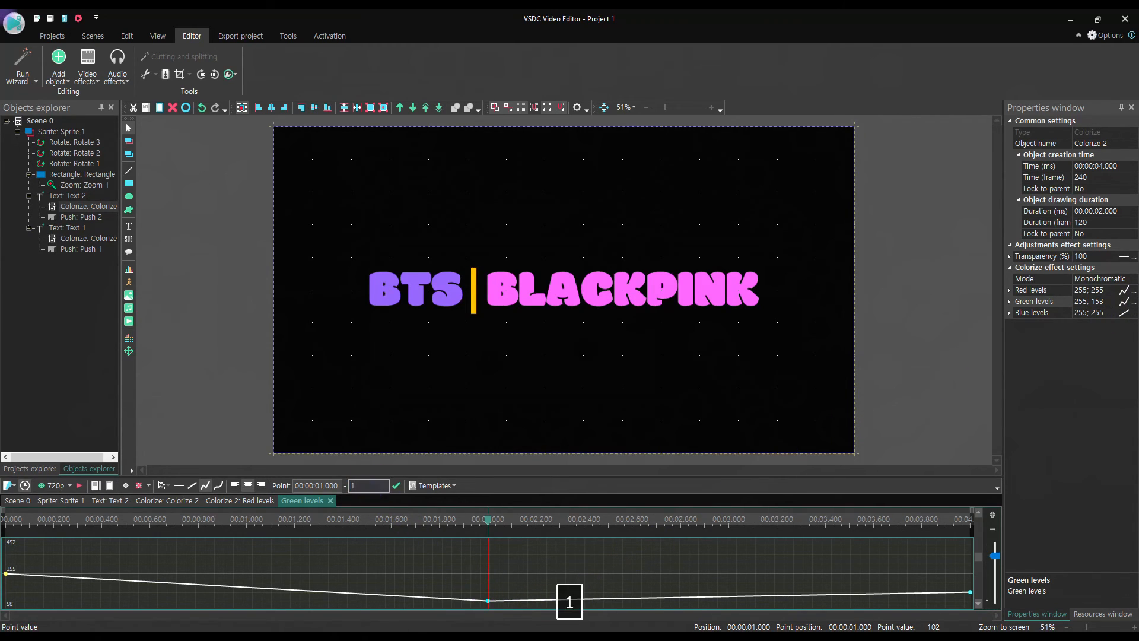
text(53)
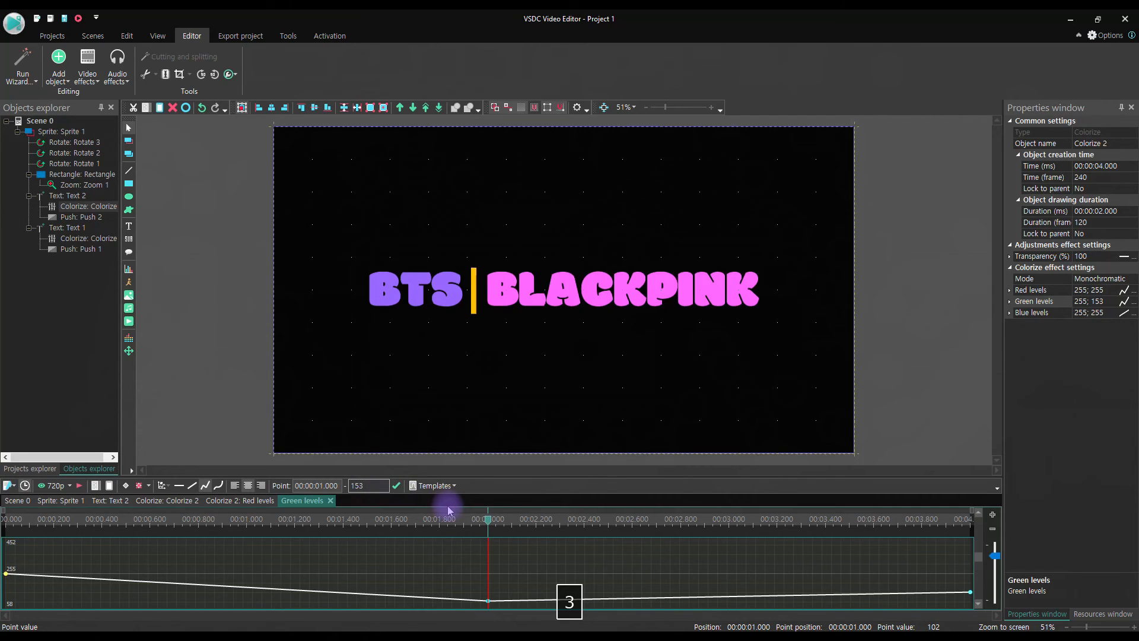
key(Return)
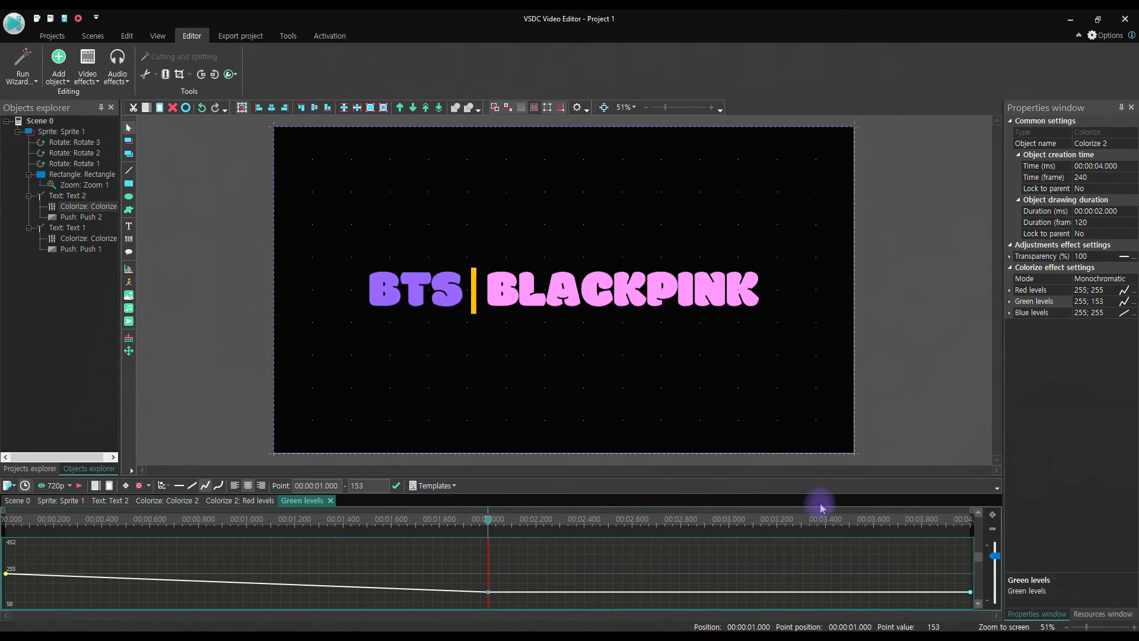
Step: Examine the BLACKPINK Colorize effect's blue levels curve and return to the Scene 0 timeline
click(1132, 314)
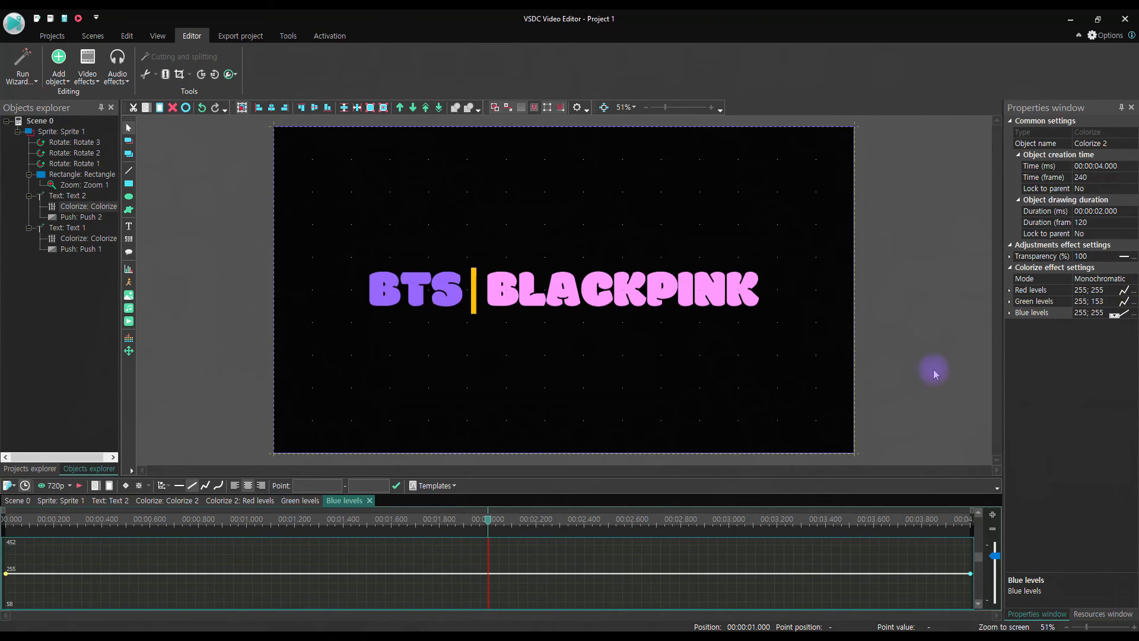
key(ctrl+shift+Tab)
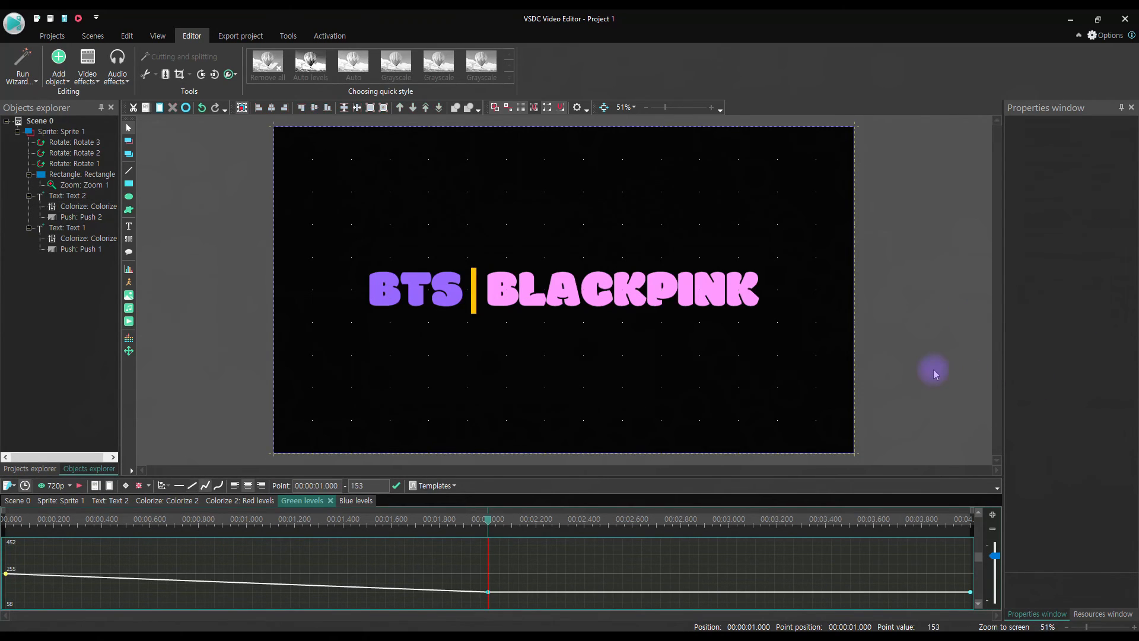
double_click(195, 418)
double_click(195, 418)
double_click(195, 419)
double_click(195, 418)
double_click(195, 418)
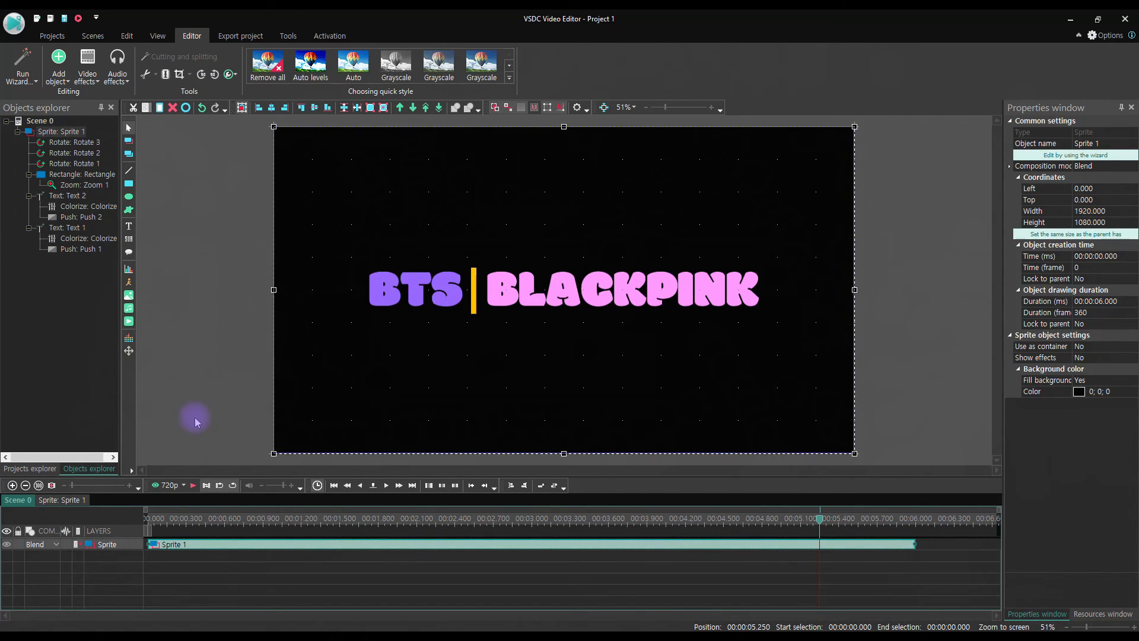
Step: Scrub through Sprite 1 from its start to 00:00:06.000 and play a preview of the title animation
click(173, 523)
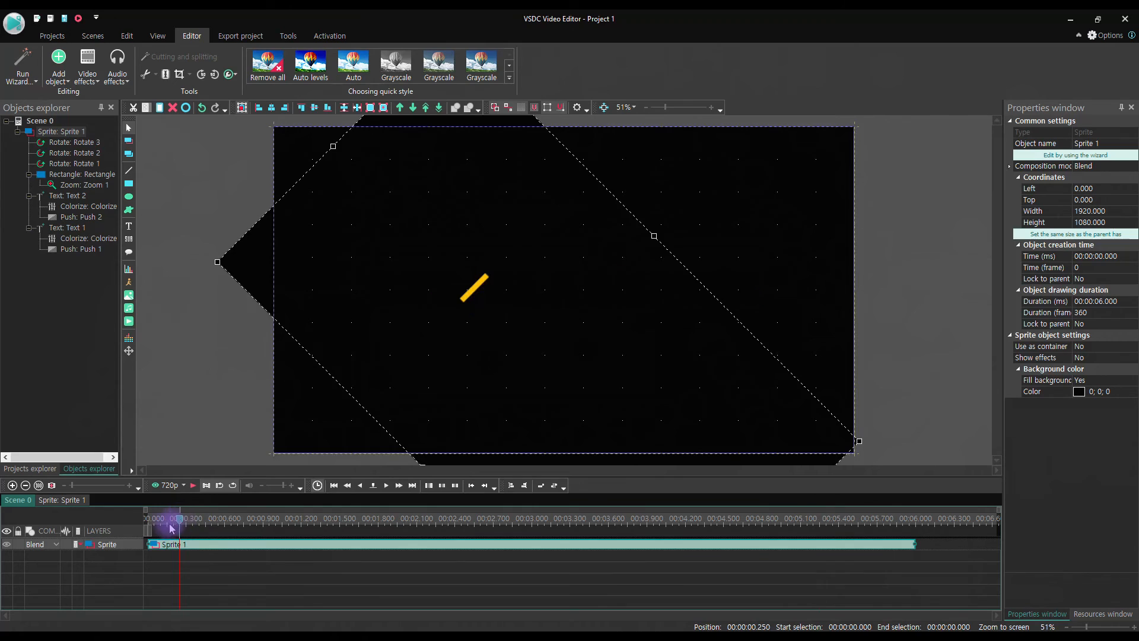
drag(150, 529, 917, 509)
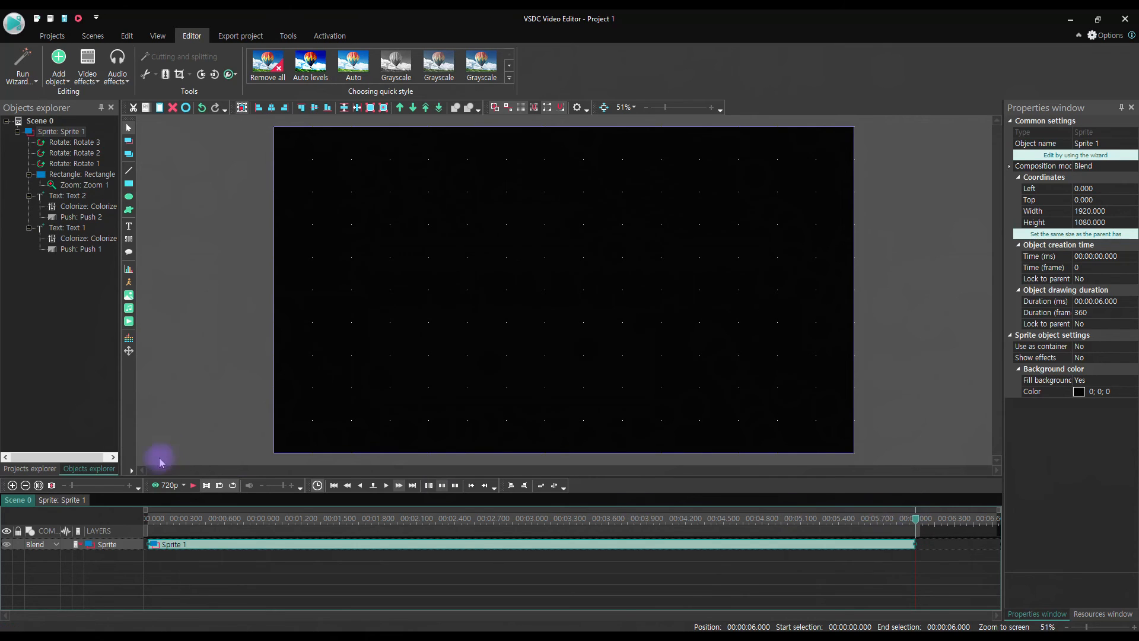
click(194, 485)
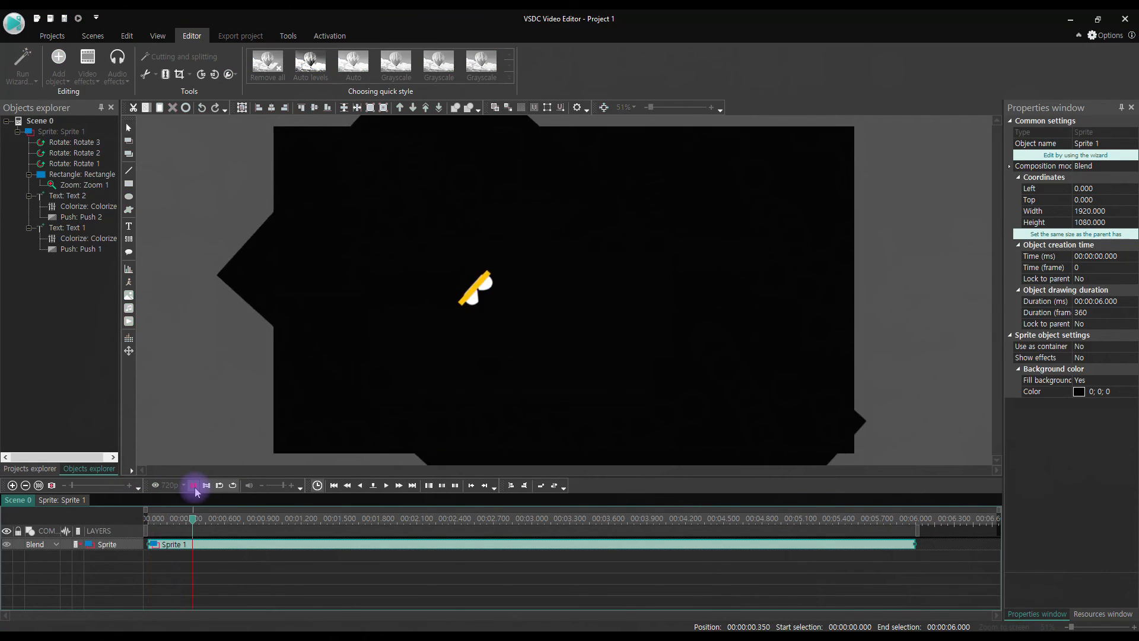